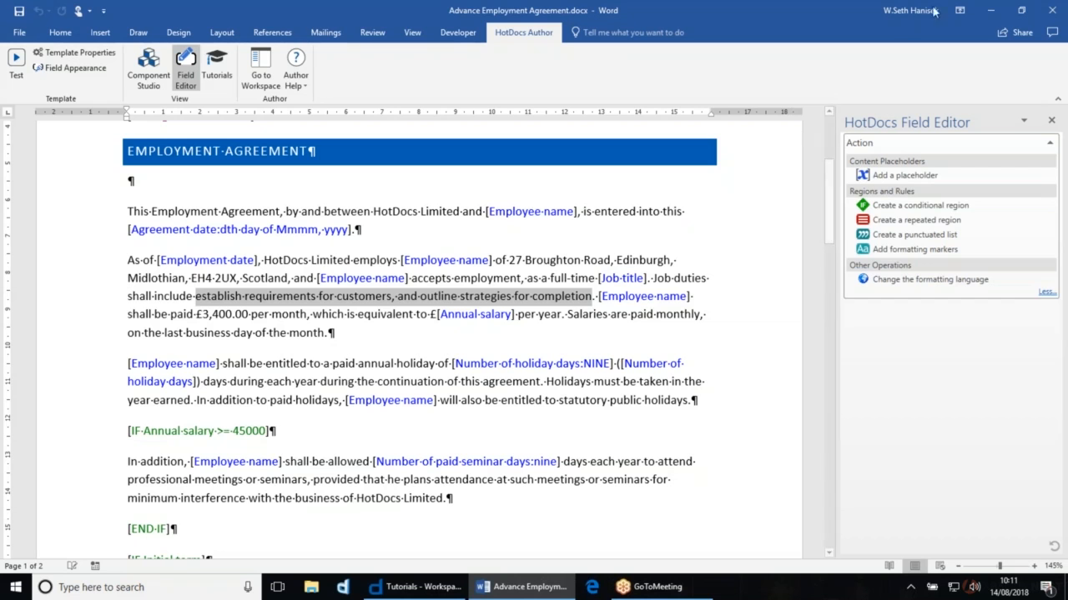
Replace the selected job duties wording with a placeholder for a newly created text variable named "Job duty", keeping the format as entered
left_click(1040, 23)
left_click(878, 179)
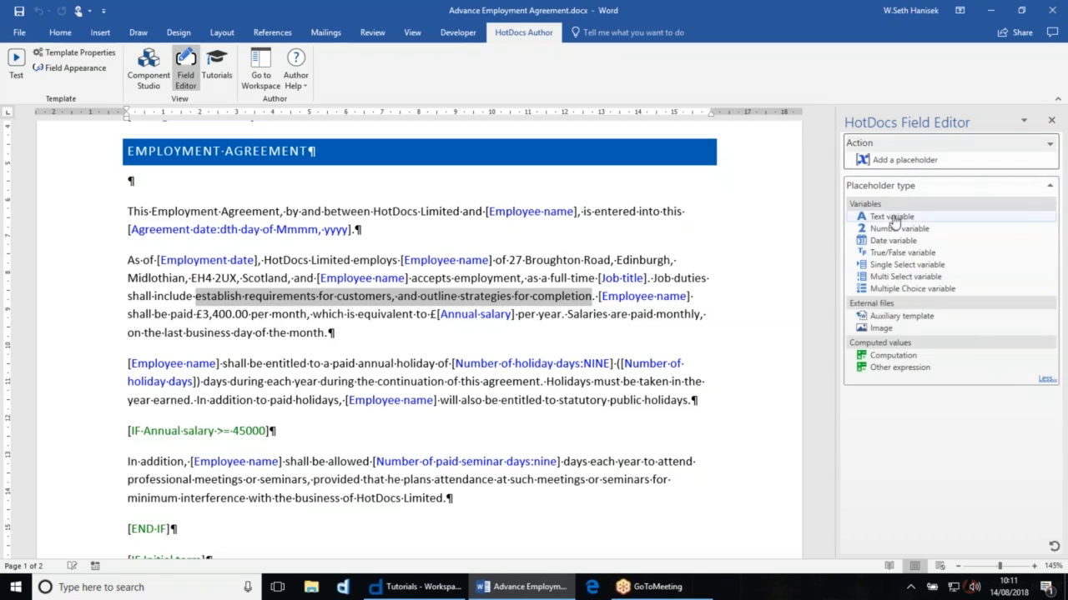
left_click(880, 216)
left_click(875, 254)
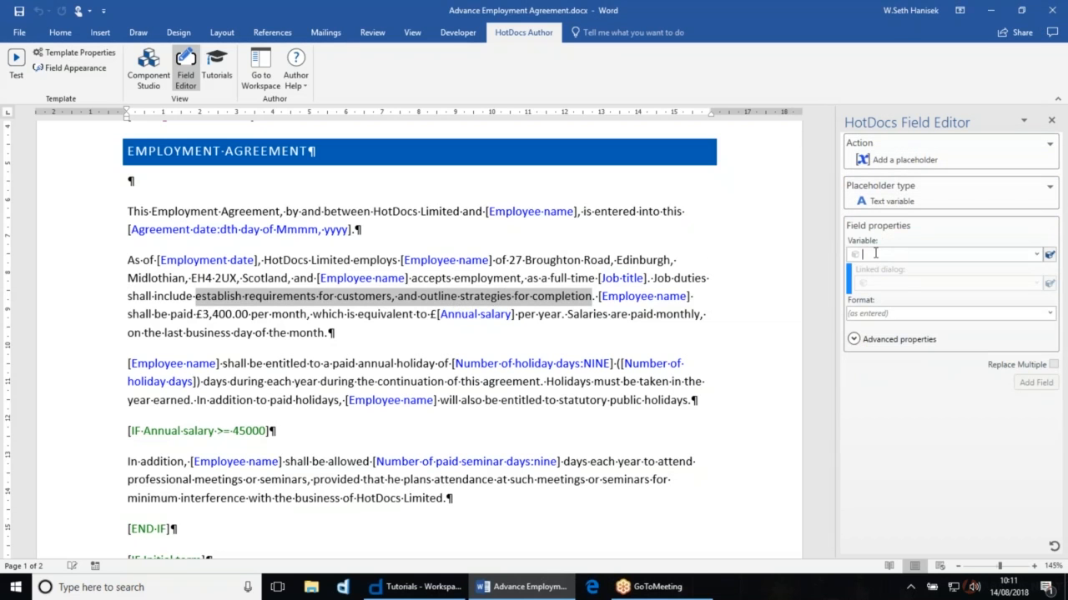
type("Job duty")
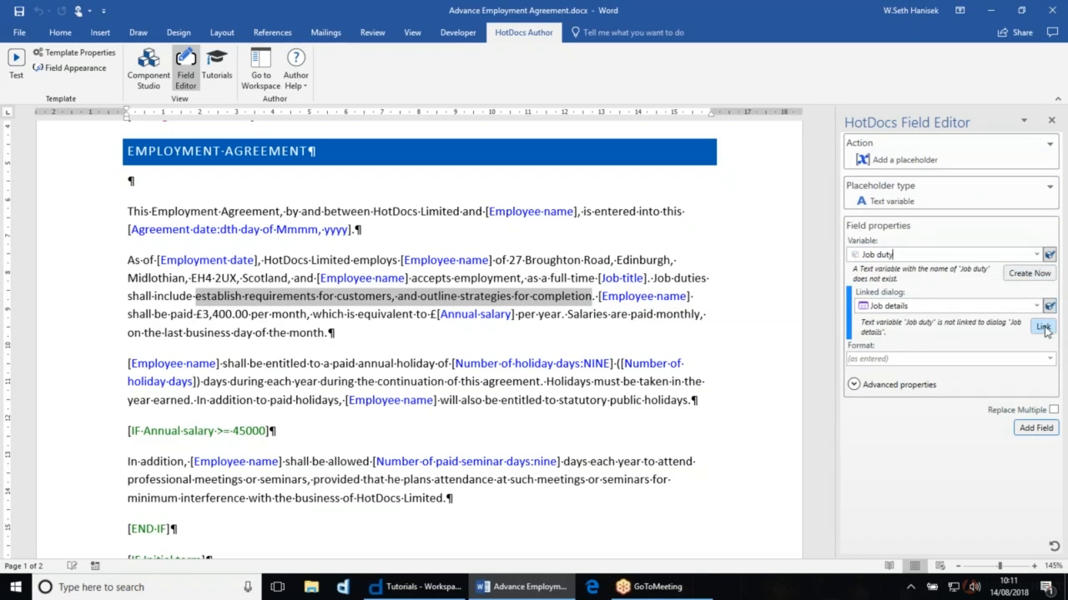
left_click(1028, 274)
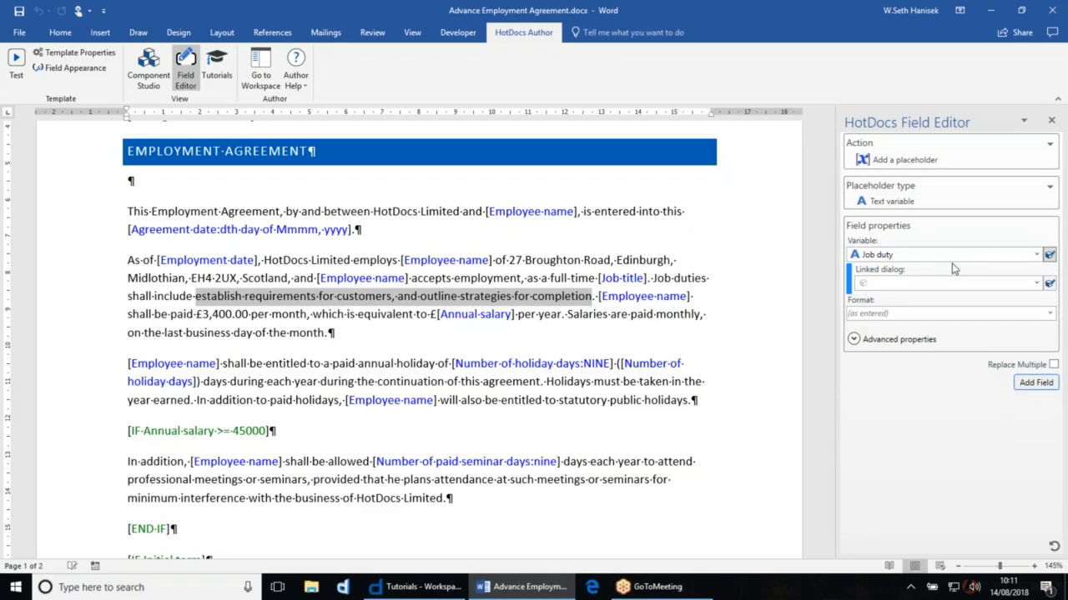
left_click(1036, 383)
left_click(261, 319)
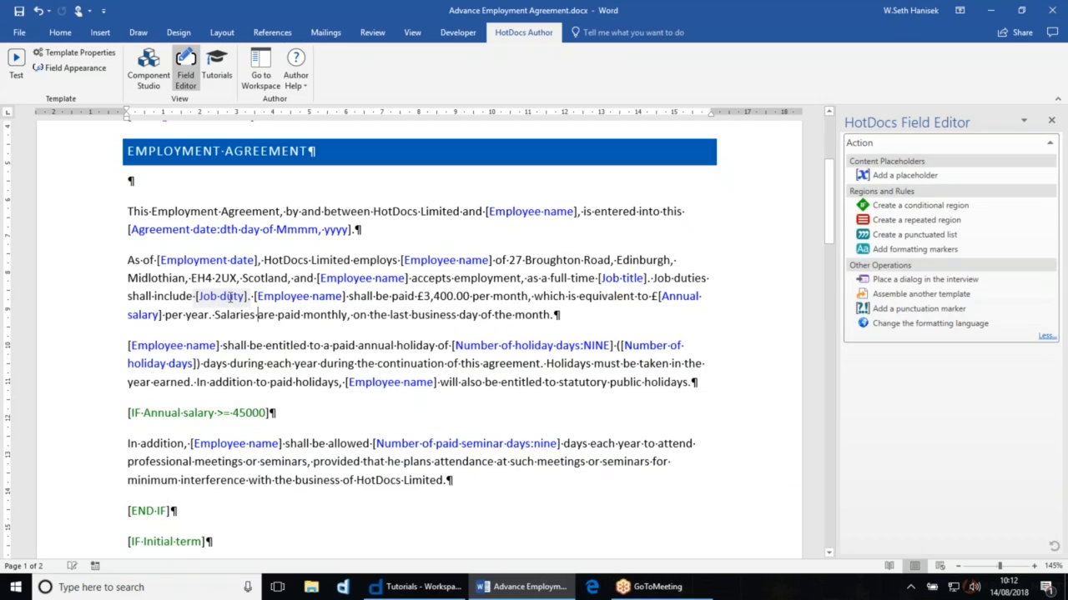
Start a repeated region around the Job duty placeholder and create a new repeated dialog for it named "Job duties"
left_click(191, 298)
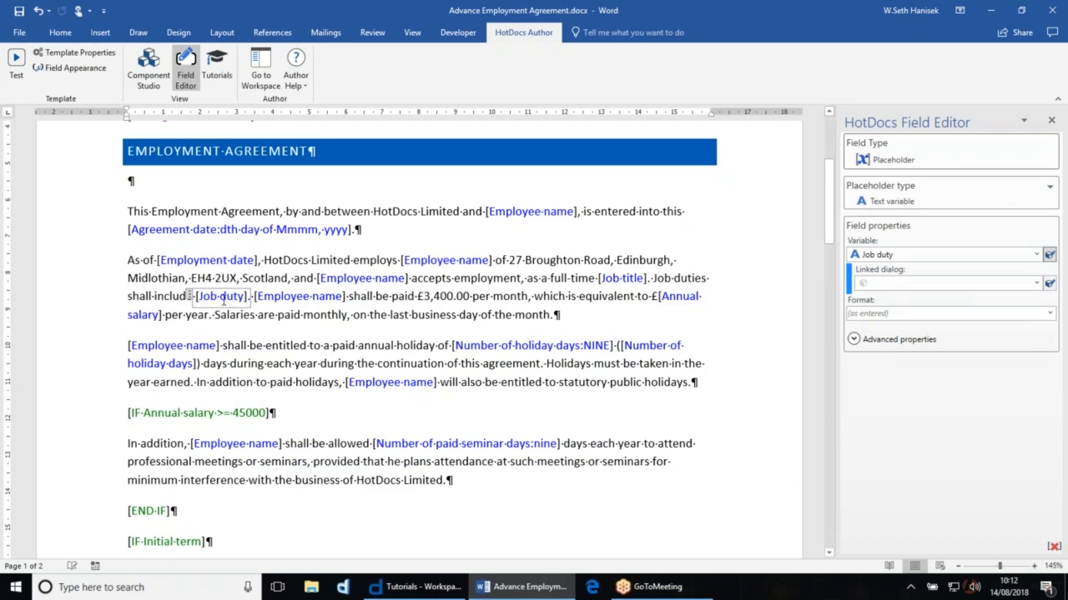
left_click_drag(197, 297, 249, 296)
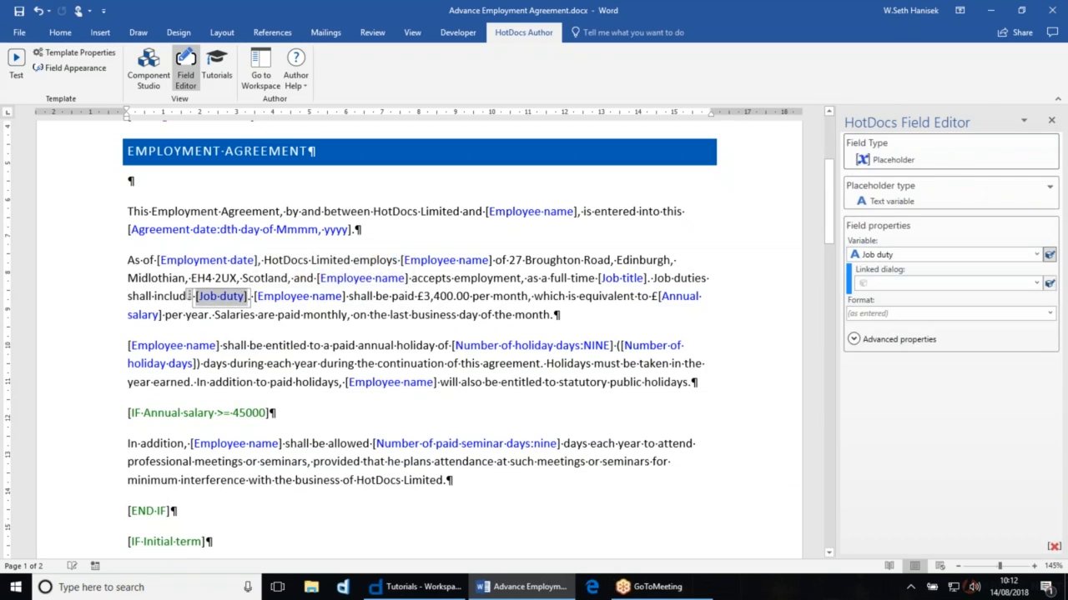
left_click(214, 299)
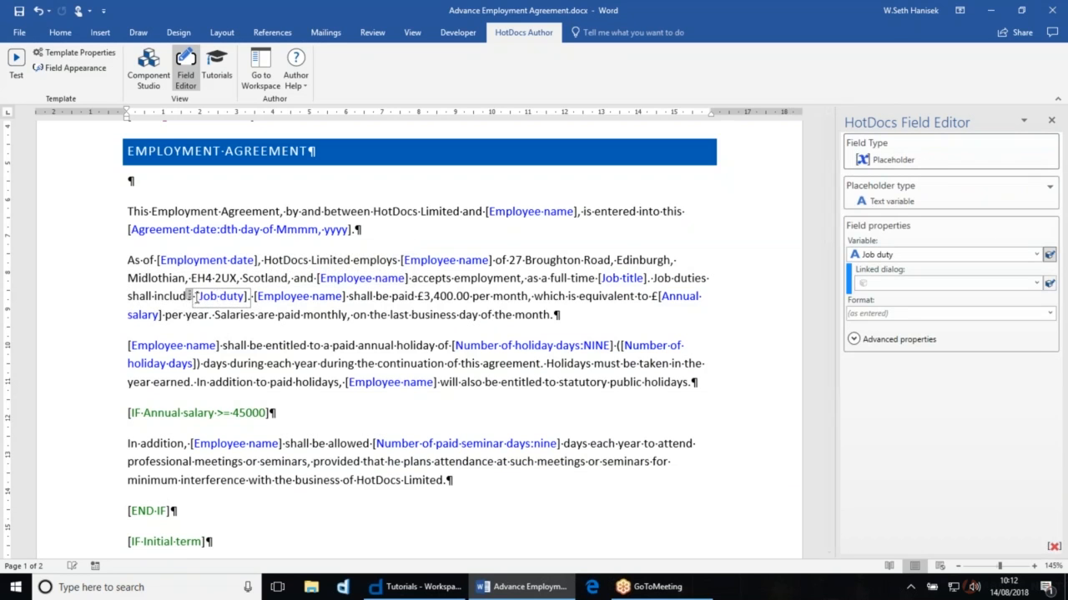
left_click(190, 298)
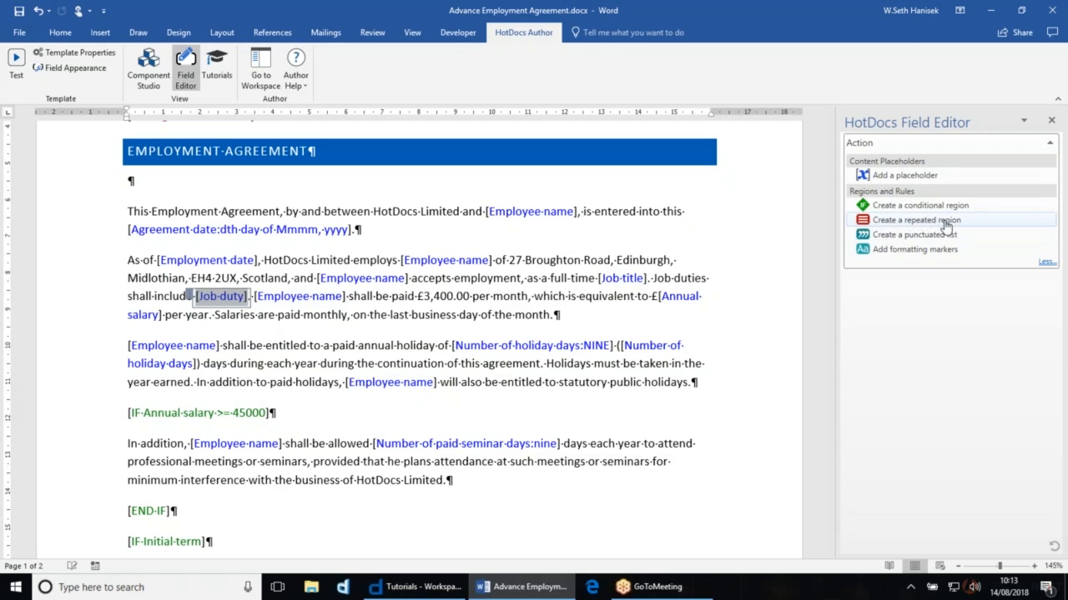
left_click(910, 224)
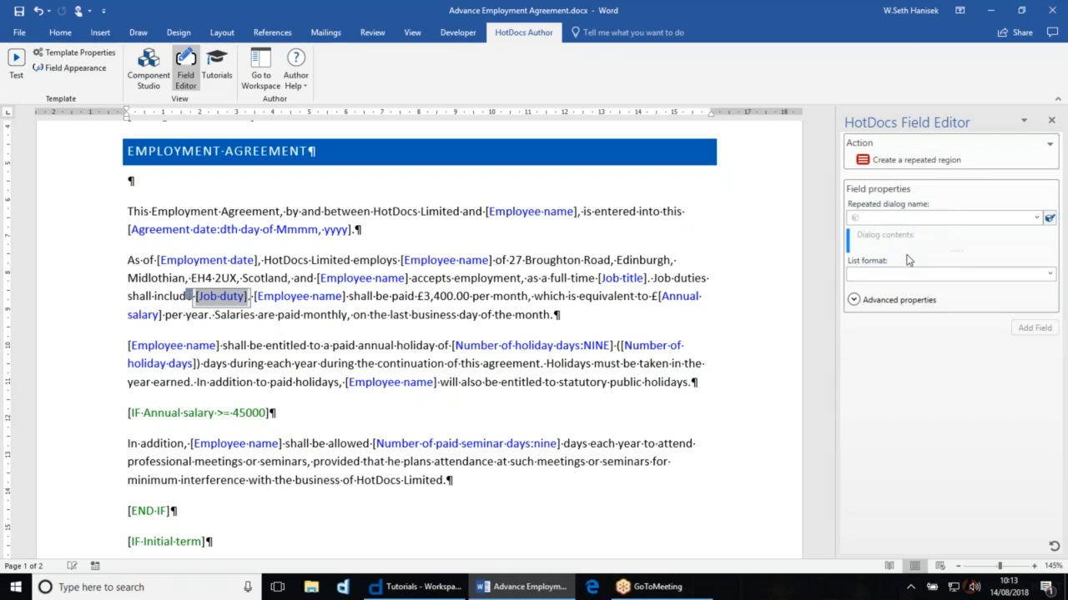
type("Job details")
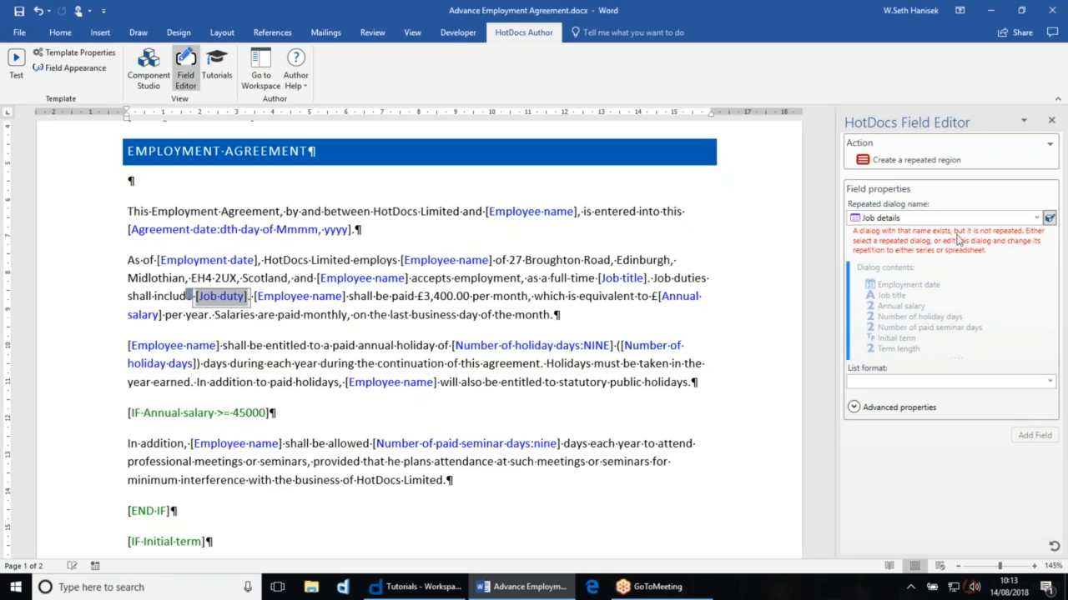
key("ctrl+shift+Left")
type("duties")
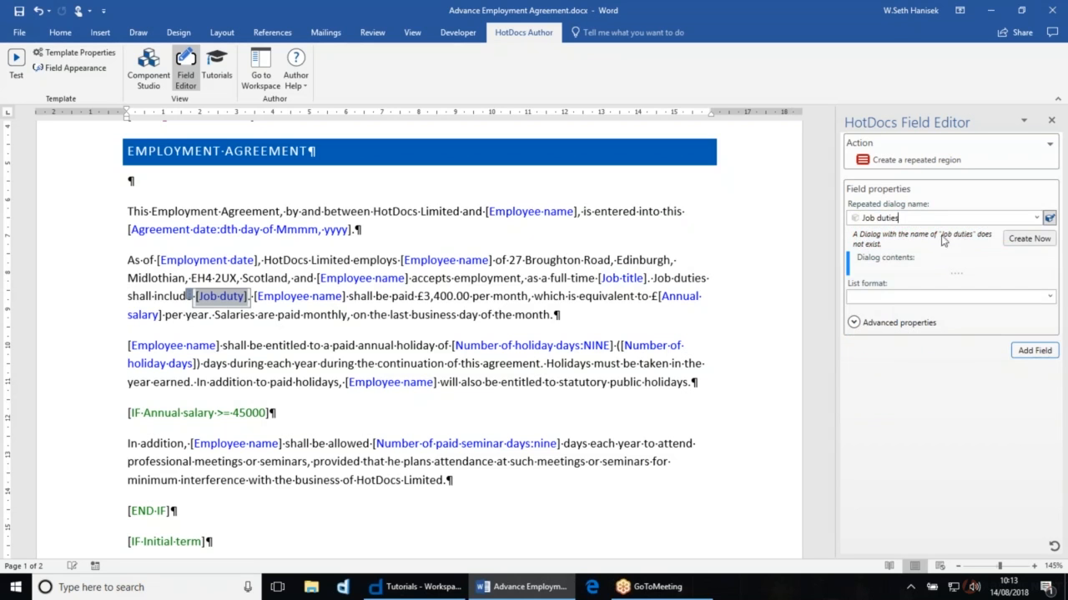
left_click(1022, 240)
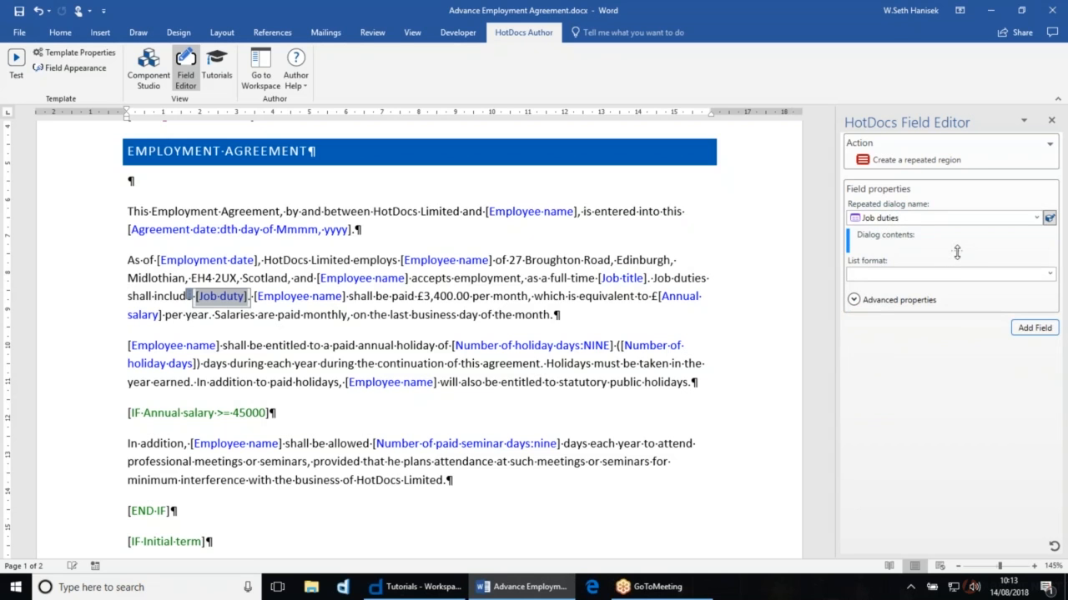
Open the Job duties dialog component for editing and add the Job duty variable to its contents
left_click(1049, 217)
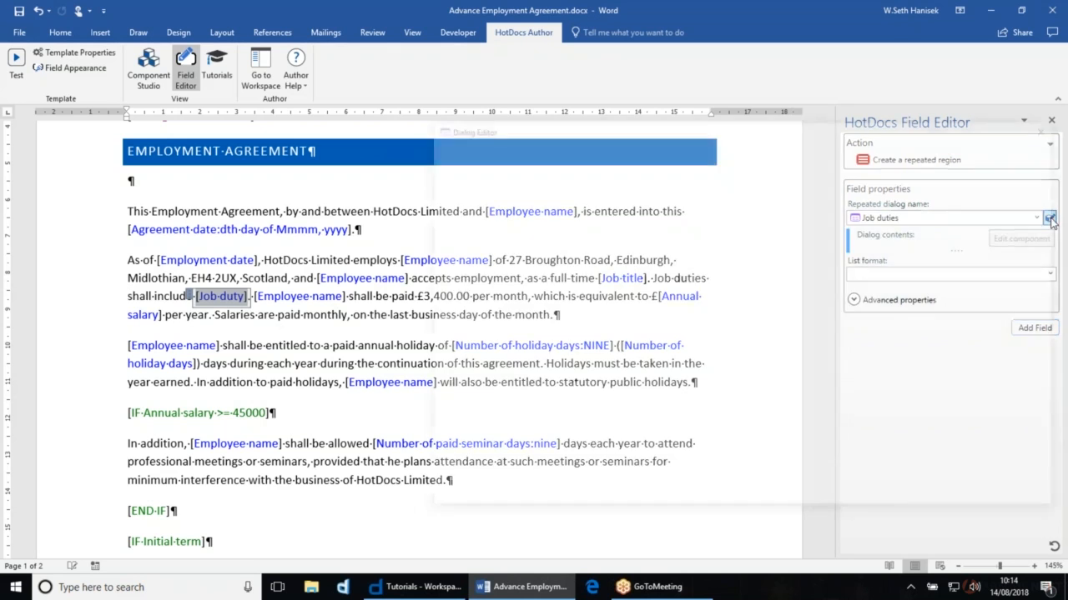
left_click_drag(847, 133, 660, 87)
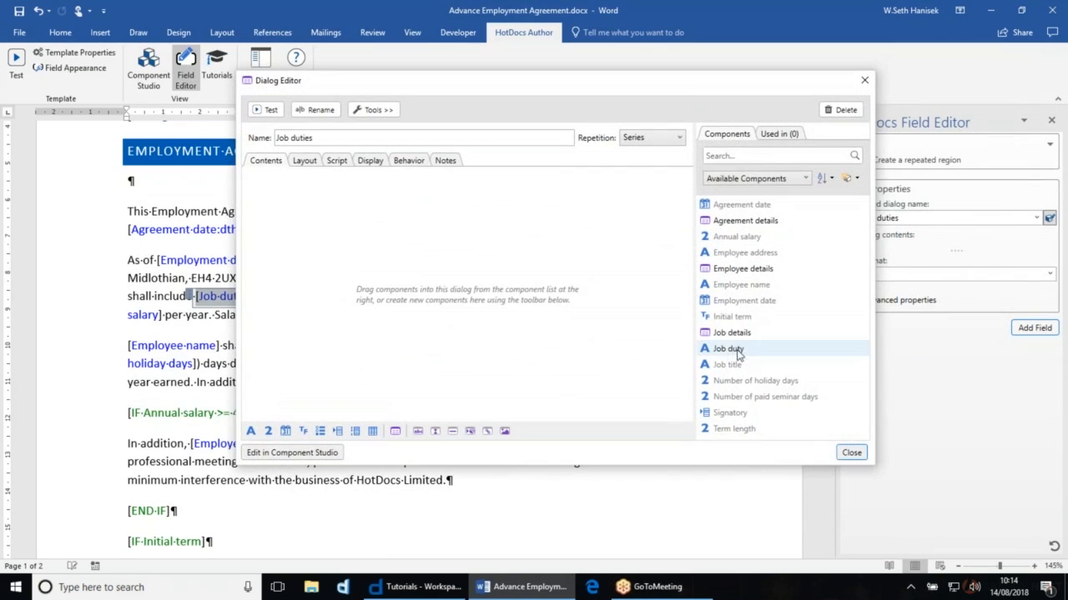
left_click_drag(738, 354, 303, 200)
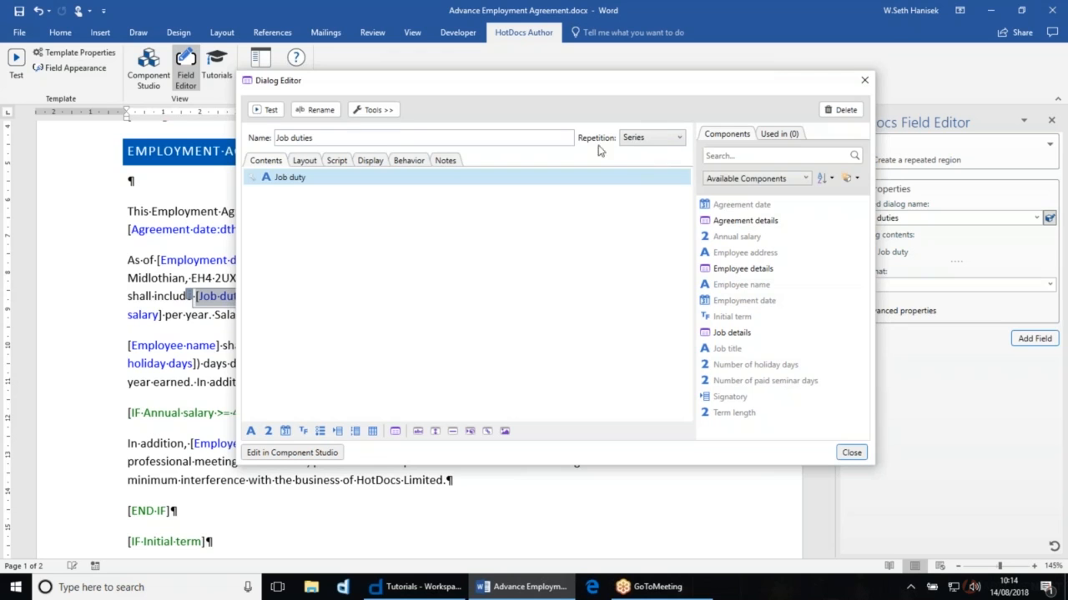
Test the Job duties dialog as a series, entering three sample duties of repeated a, b and c letters and adding a fourth entry
left_click(264, 111)
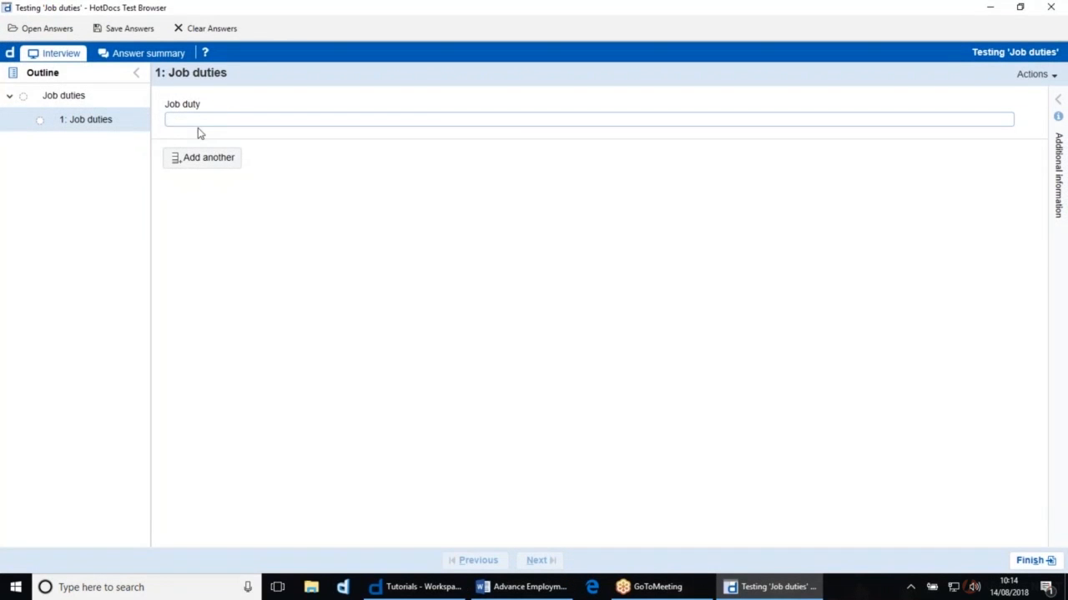
type("aaaaaaaaaaa")
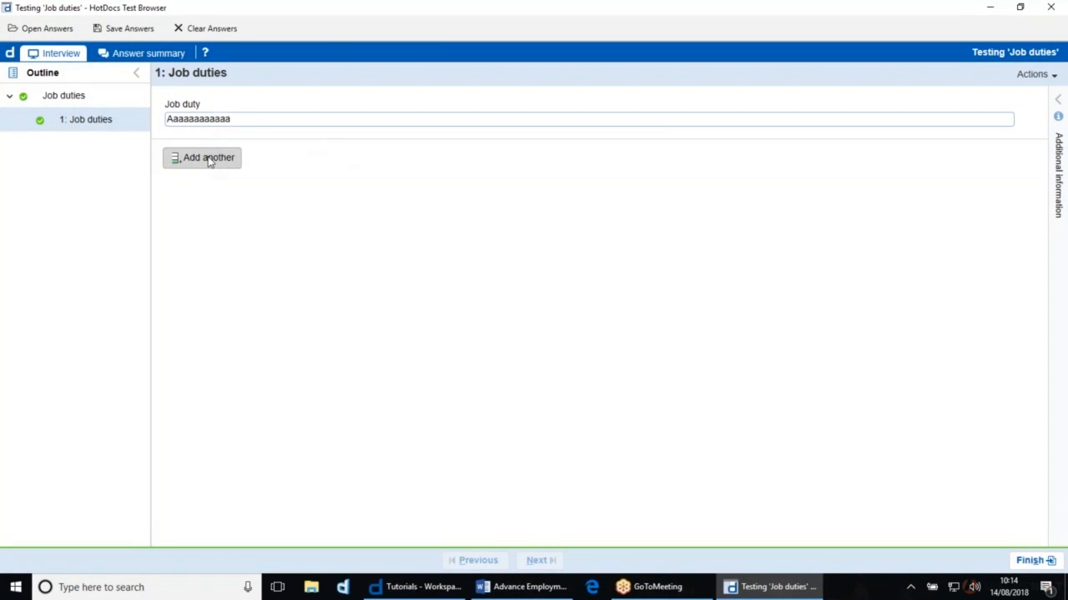
left_click(208, 160)
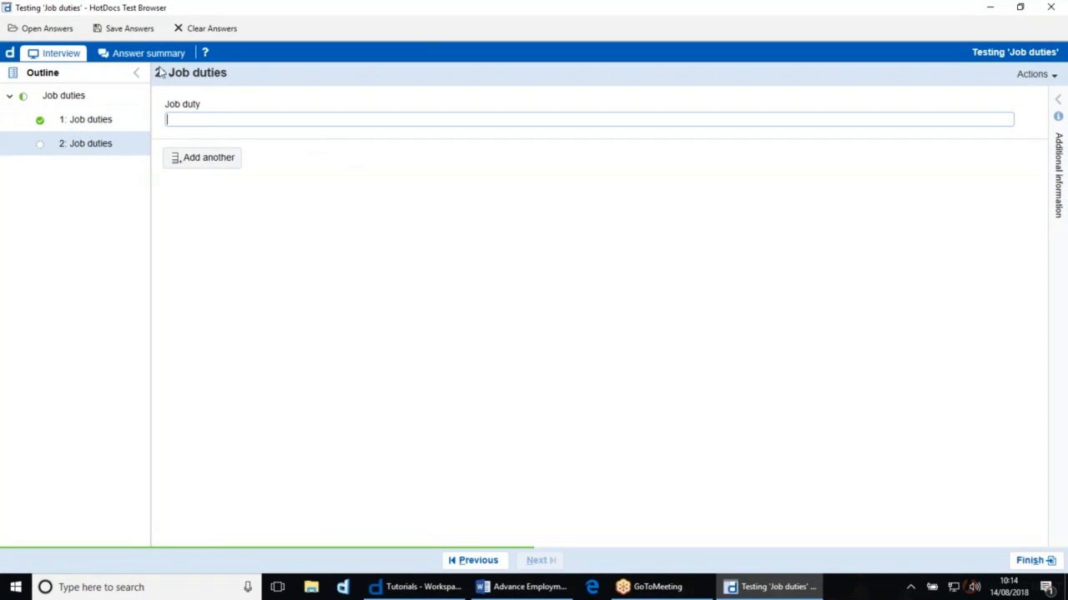
left_click_drag(86, 145, 75, 125)
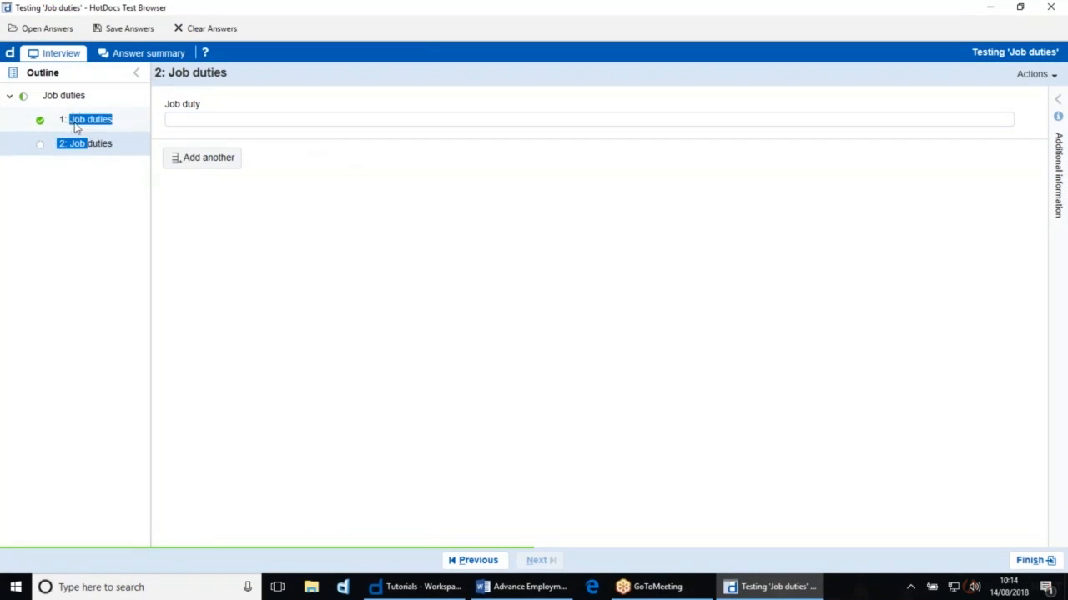
left_click(79, 142)
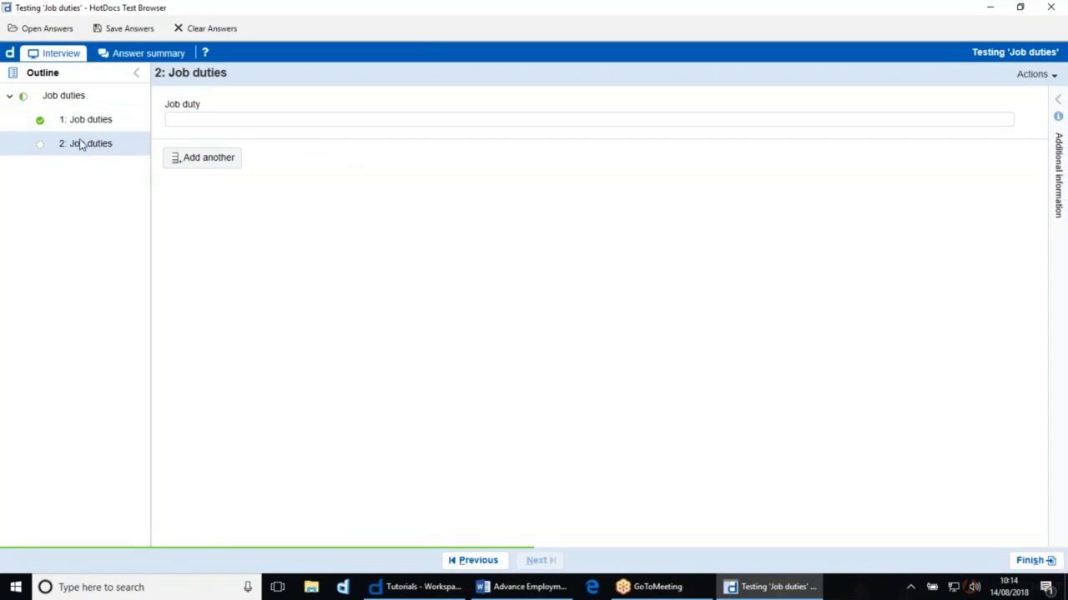
left_click(177, 120)
type("Bbbbb")
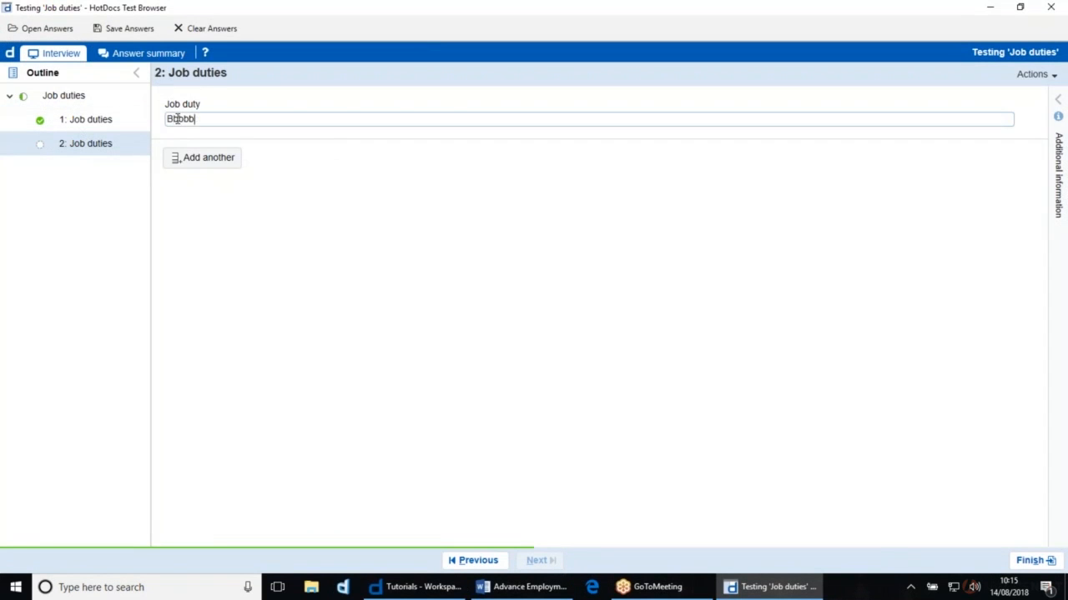
type("bbbbb")
left_click(200, 158)
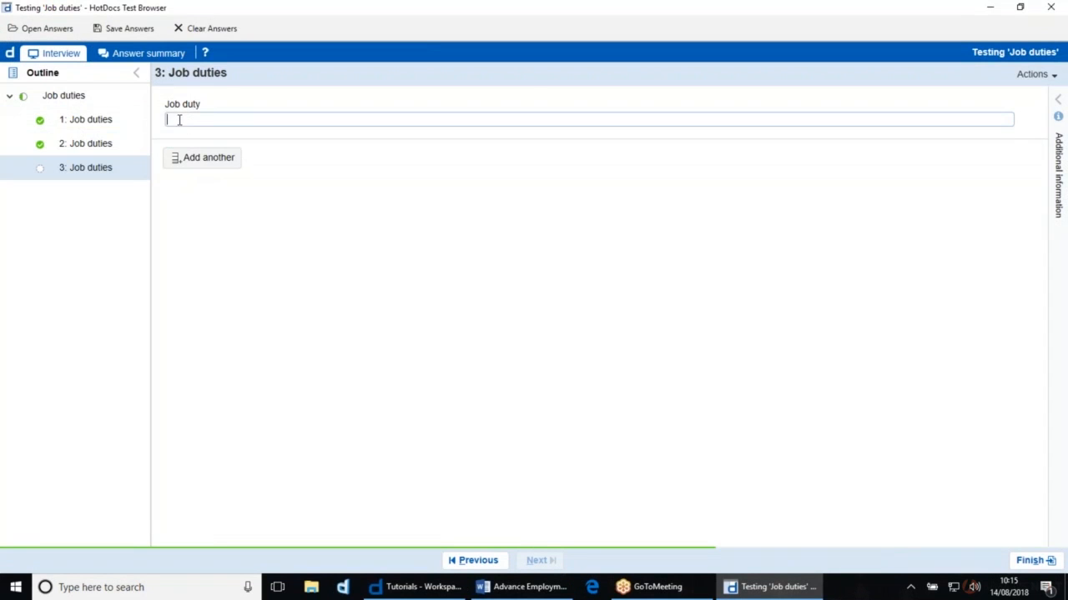
type("Cccccccccc")
left_click(220, 157)
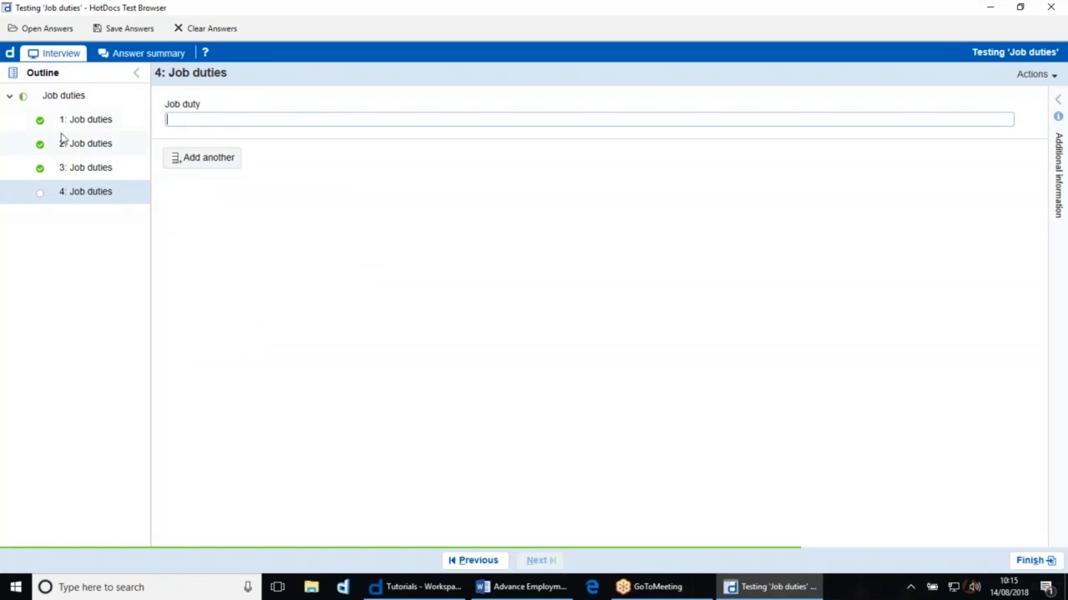
Review the first three job duty entries in the interview outline, and close the test interview
left_click(93, 126)
left_click(95, 145)
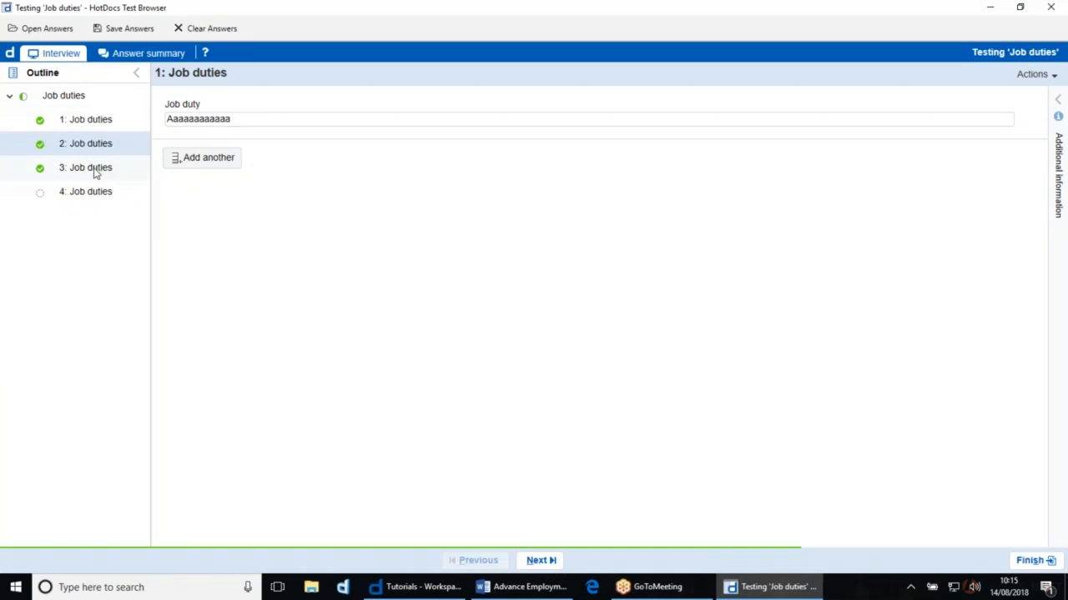
left_click(95, 169)
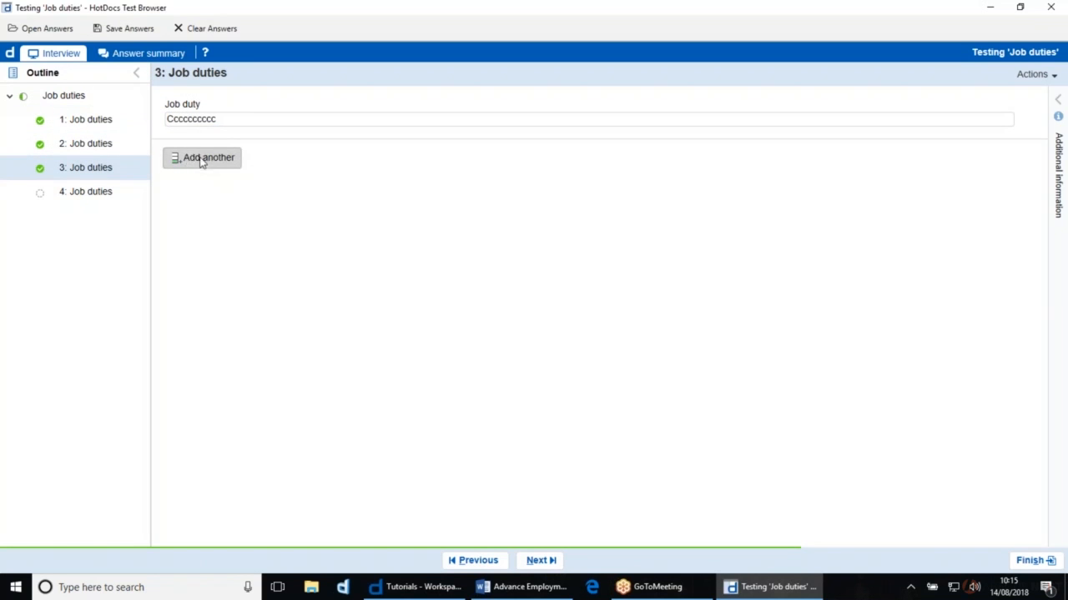
left_click(1061, 7)
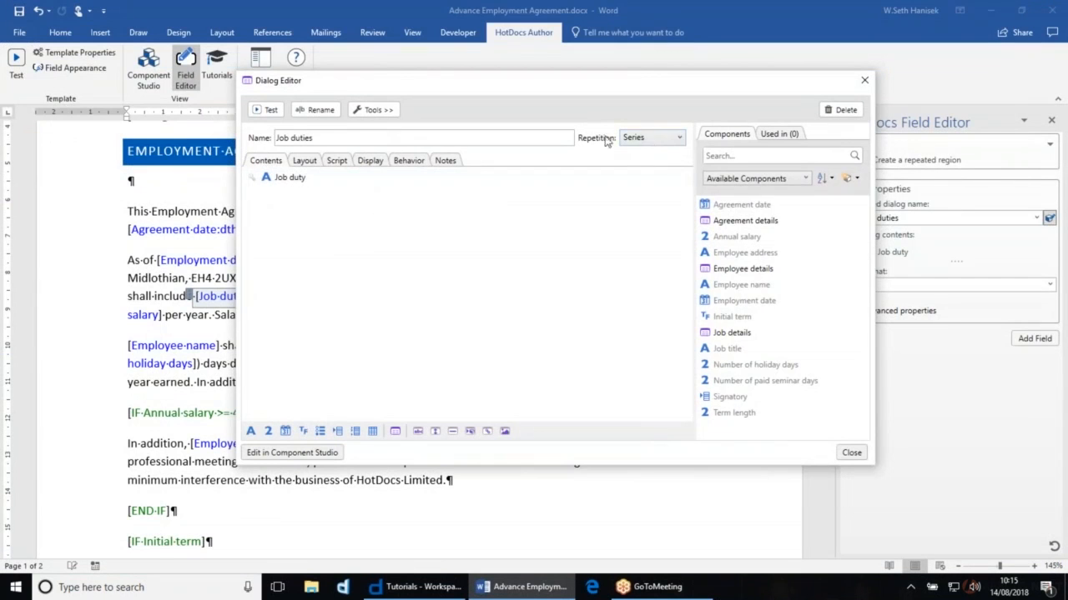
Set the Job duties dialog's repetition to Spreadsheet and launch its test interview
left_click(681, 140)
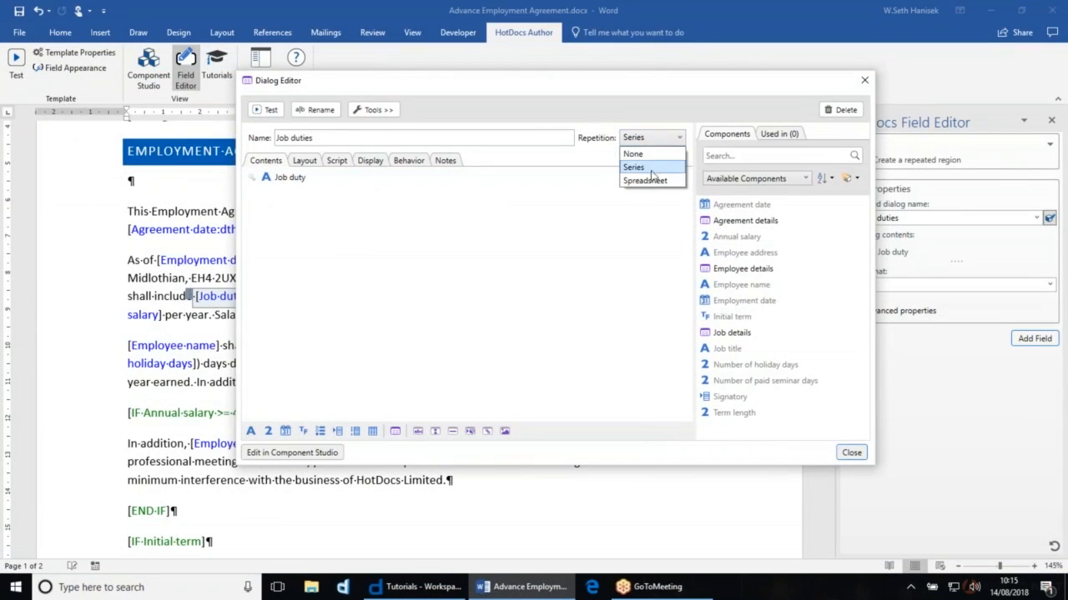
left_click(650, 181)
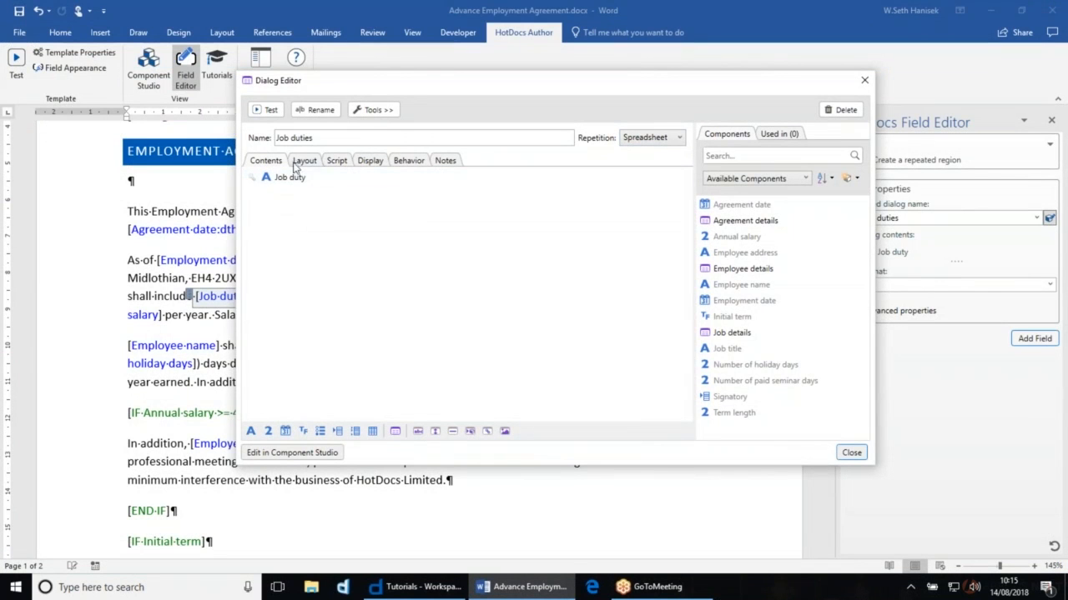
left_click(259, 115)
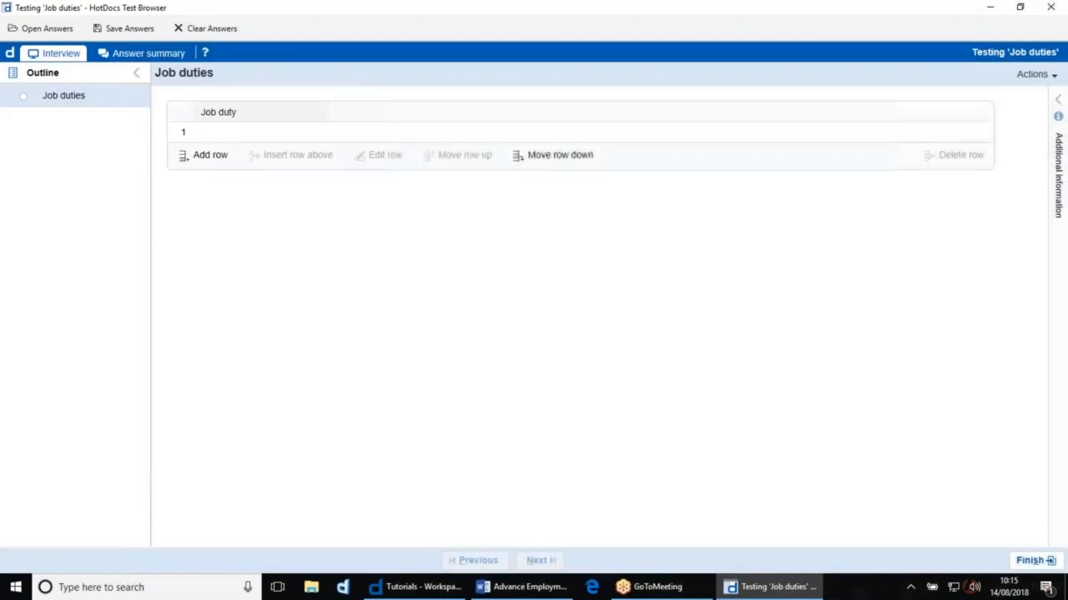
Fill four rows of the Job duty spreadsheet with the sample answers Aaaaaaa, Bbbbbbb, Ccccccc and Dddddddd
left_click(218, 129)
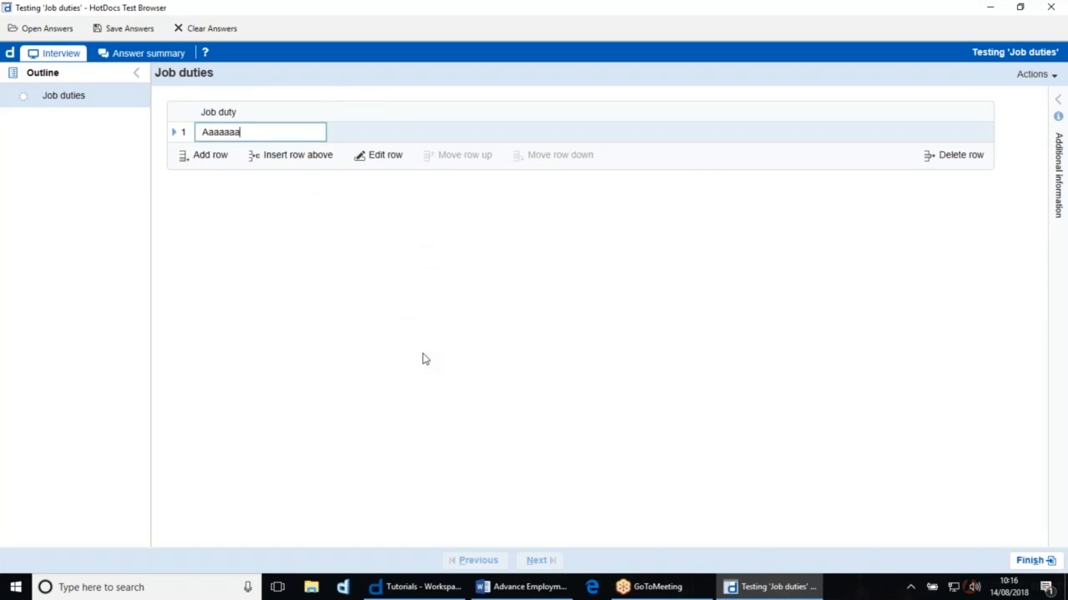
key("Return")
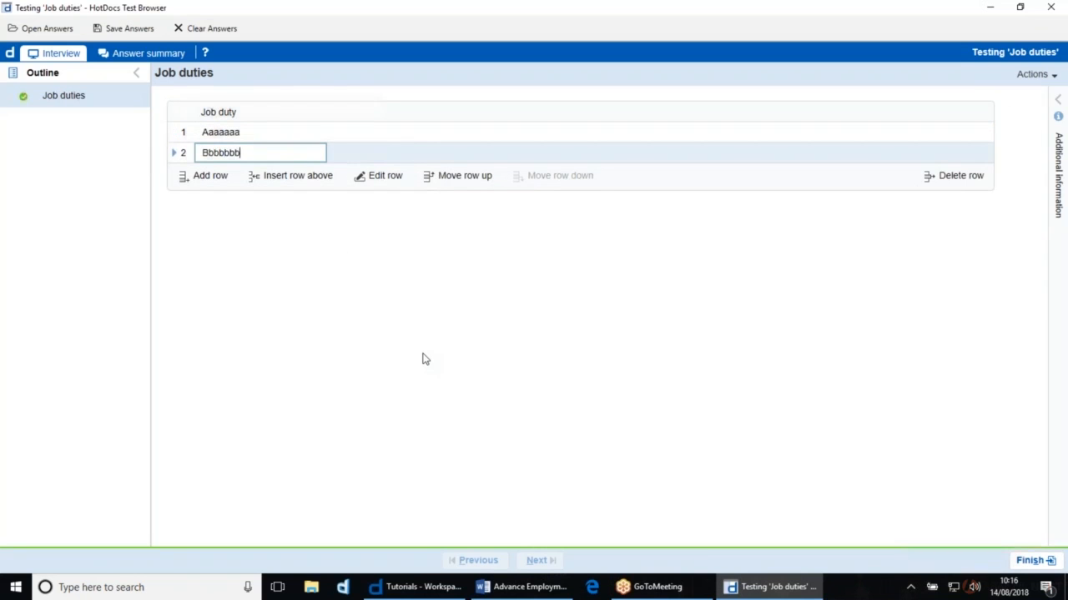
key("Return")
type("Ccccccc")
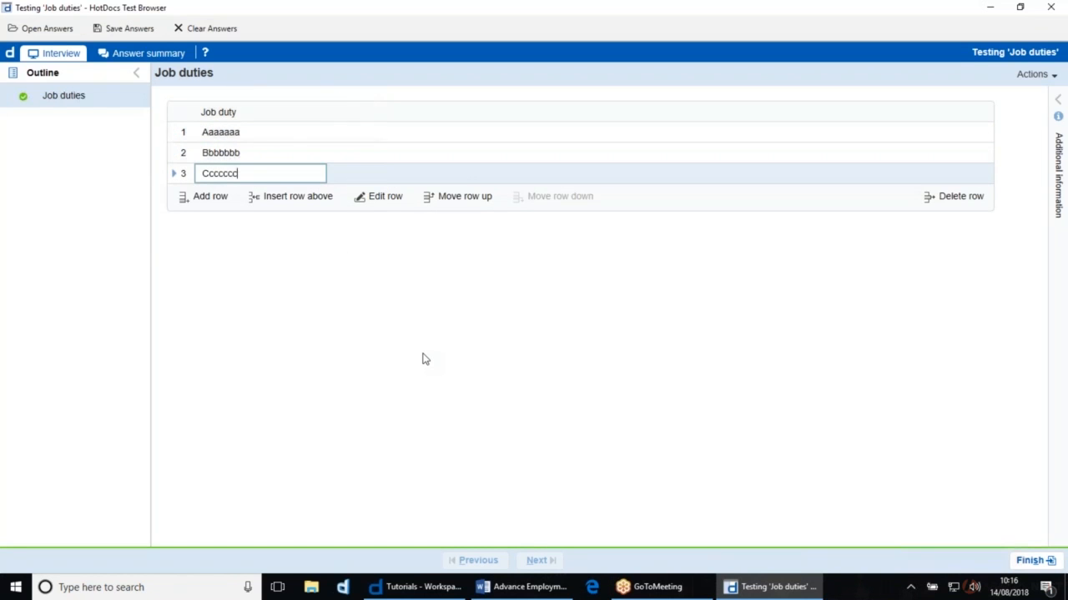
key("Return")
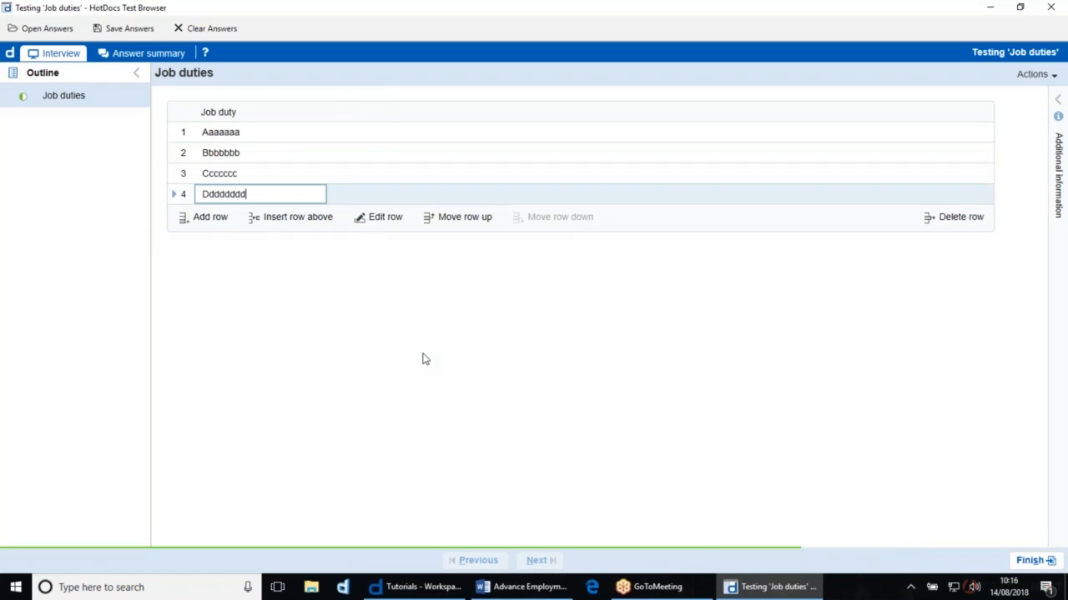
key("Tab")
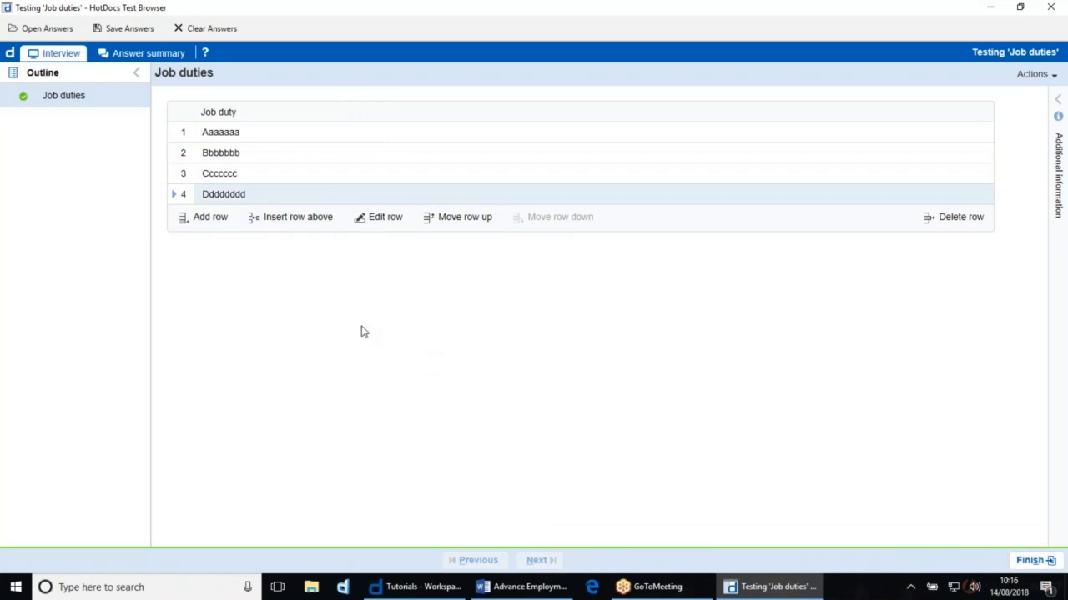
Delete the fourth row, Dddddddd, from the Job duty spreadsheet
left_click(256, 174)
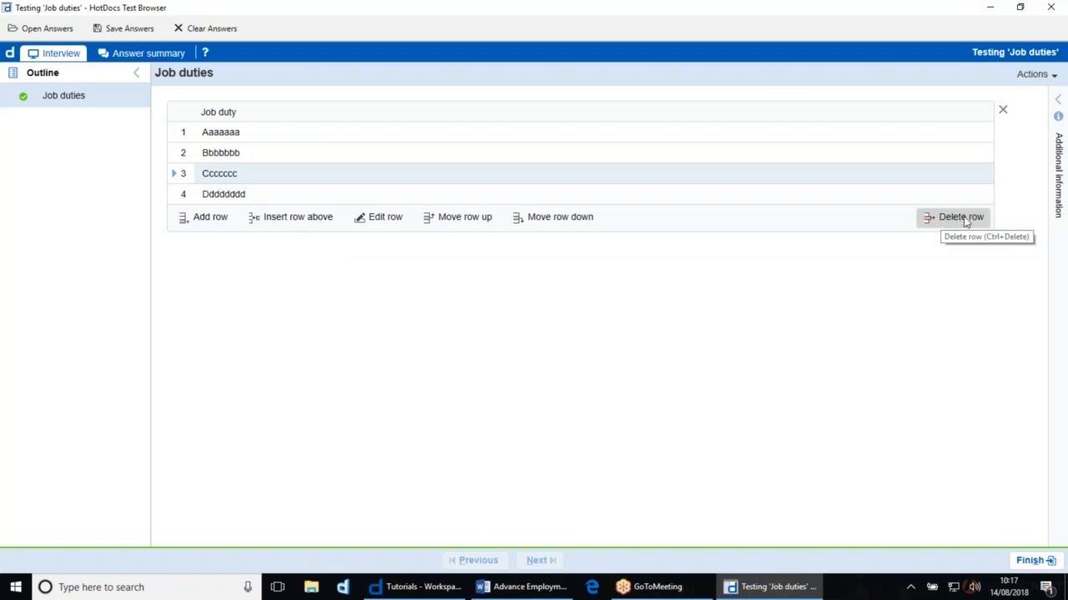
left_click(303, 192)
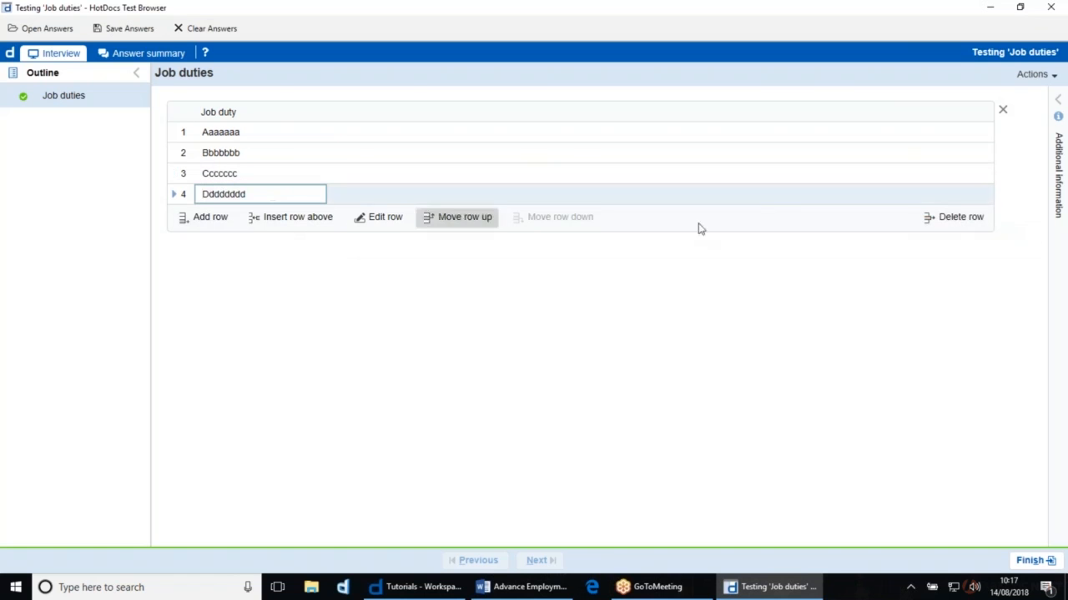
left_click(953, 221)
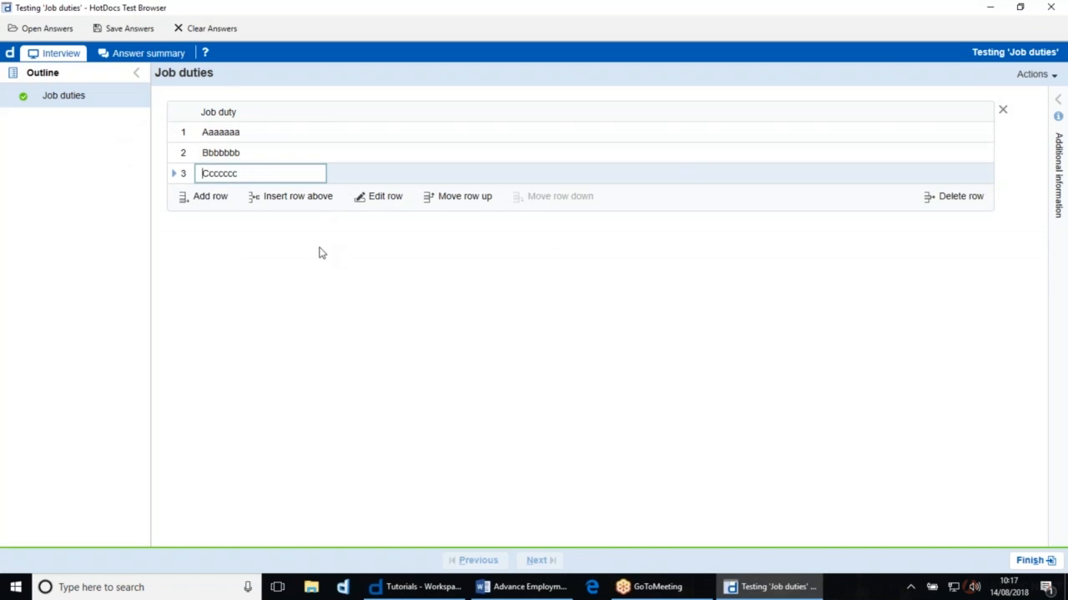
Close the Job duties test interview and the Dialog Editor to return to the template
left_click(1050, 7)
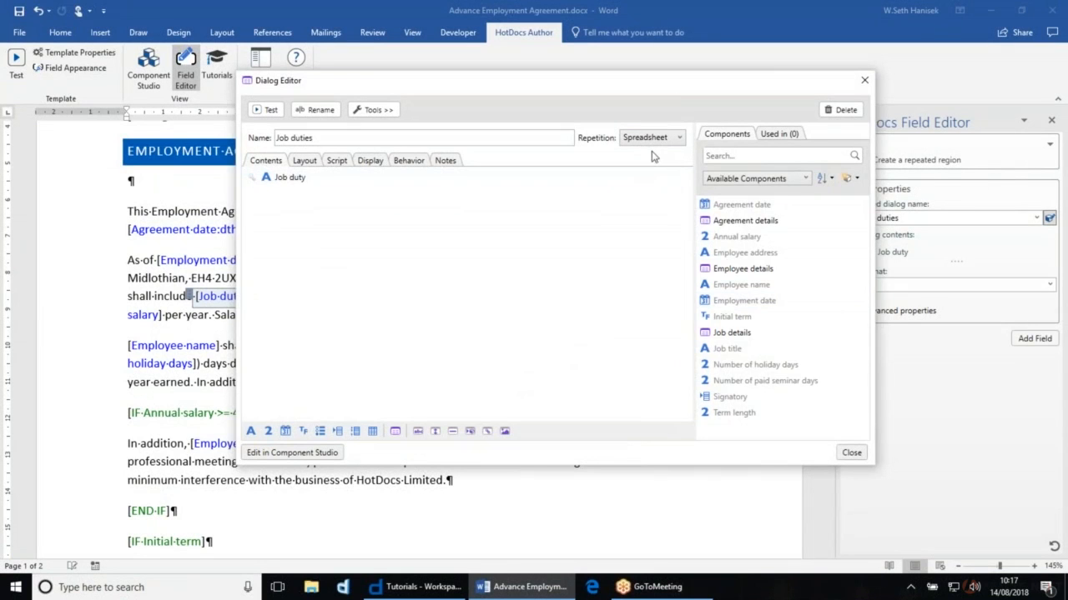
left_click_drag(709, 82, 612, 95)
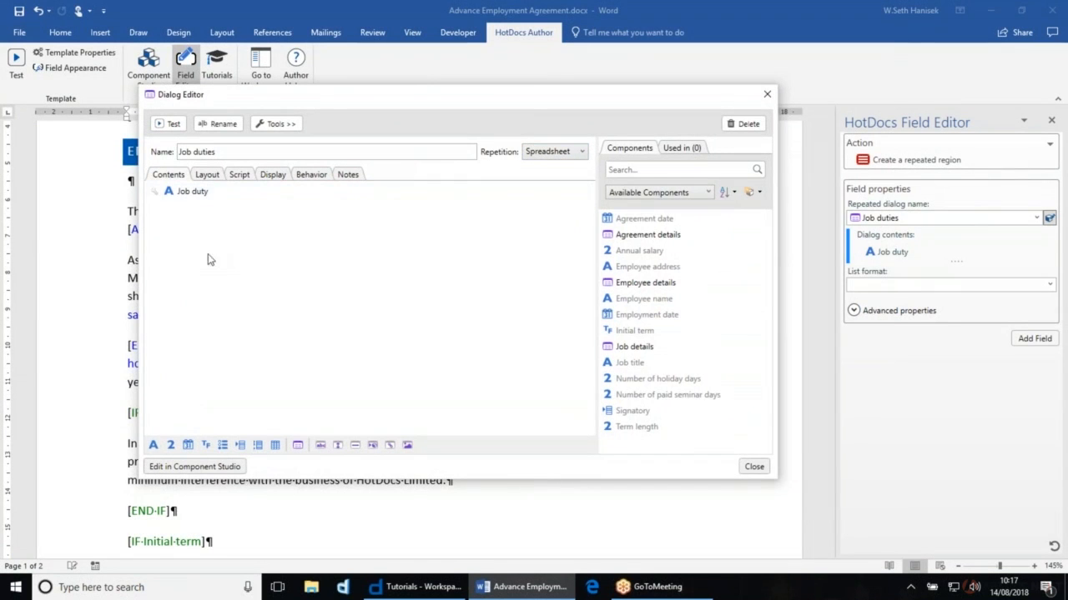
left_click(753, 466)
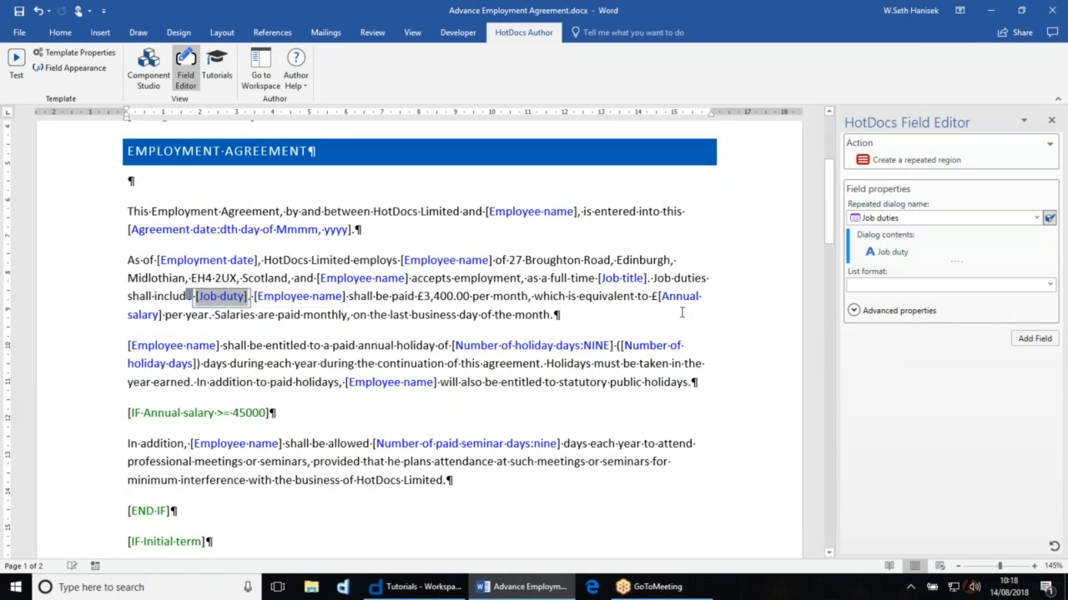
Add the Job duties repeated region around the selected Job duty placeholder with the list format "a, b and c"
left_click(1049, 285)
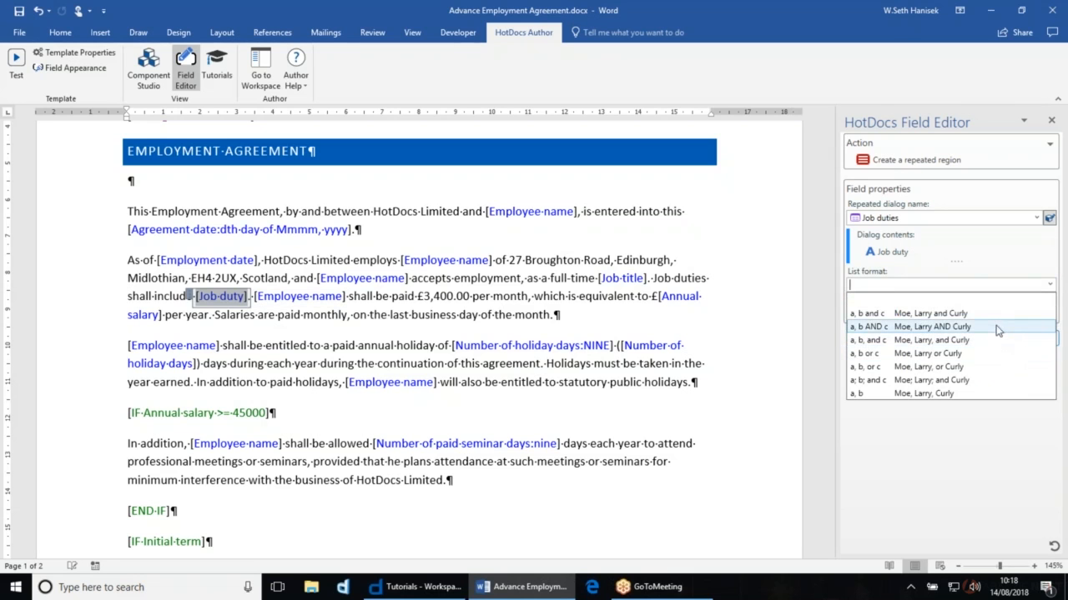
left_click(867, 315)
left_click(903, 283)
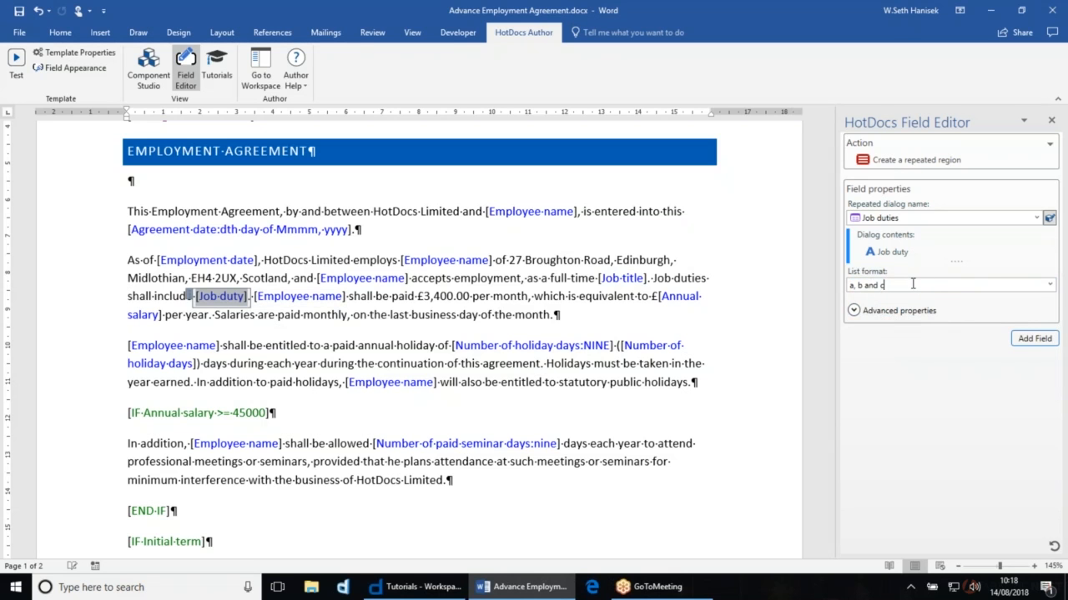
left_click(1040, 342)
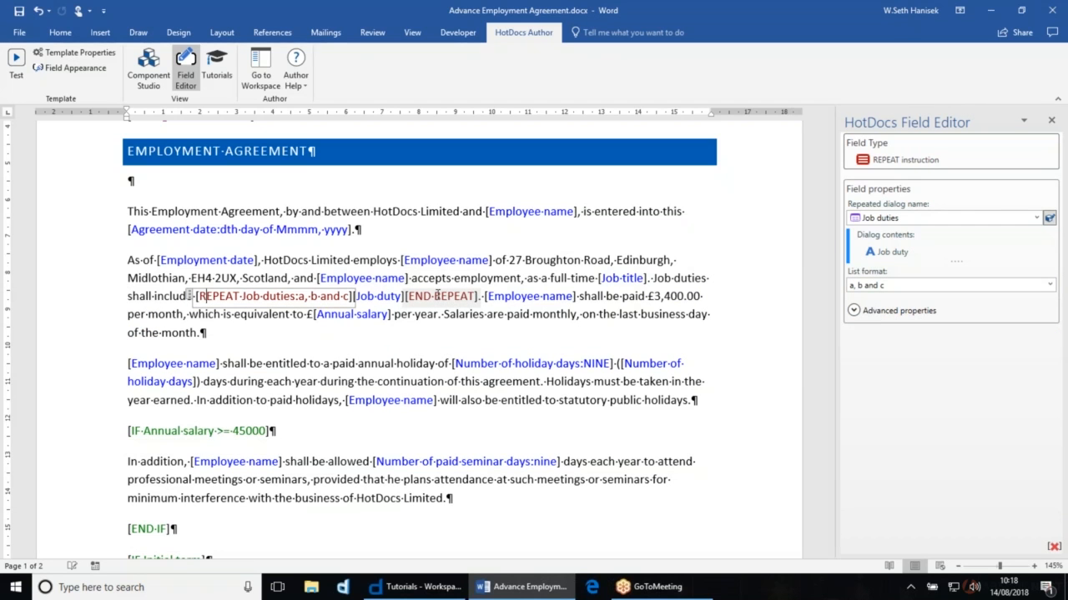
left_click(404, 333)
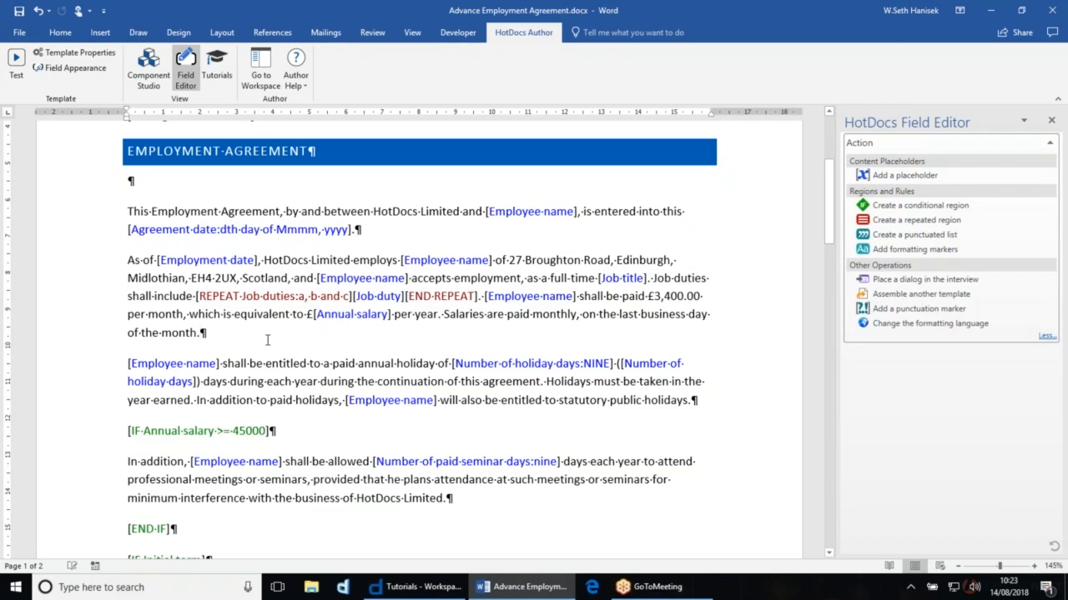
Test the whole template and enter "establish customer requirements" in the first Job duty row, correcting its spelling
left_click(16, 59)
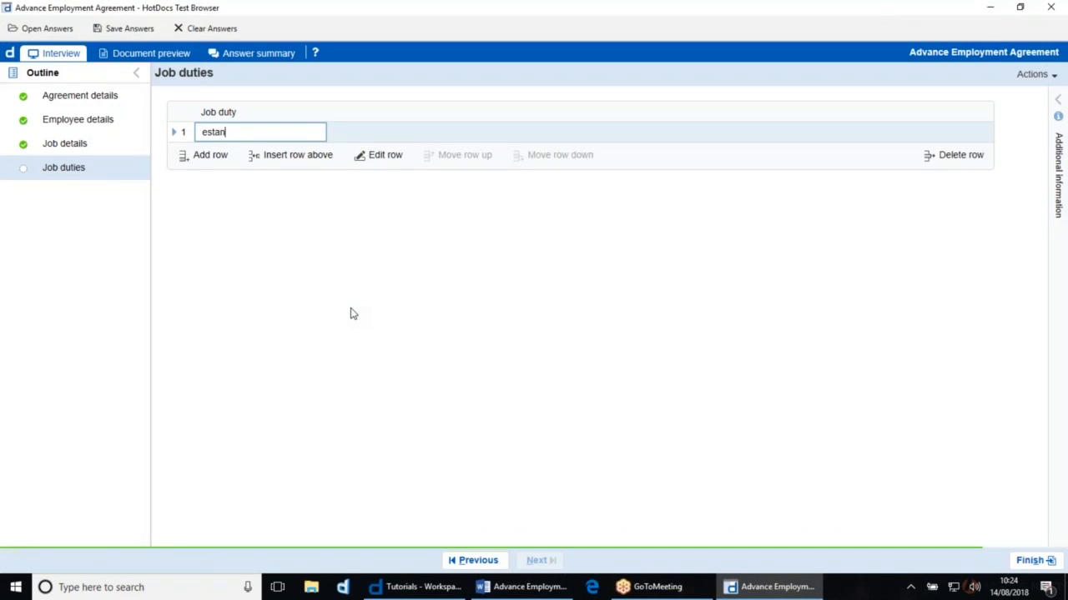
type("lish customer requirements")
key("Tab")
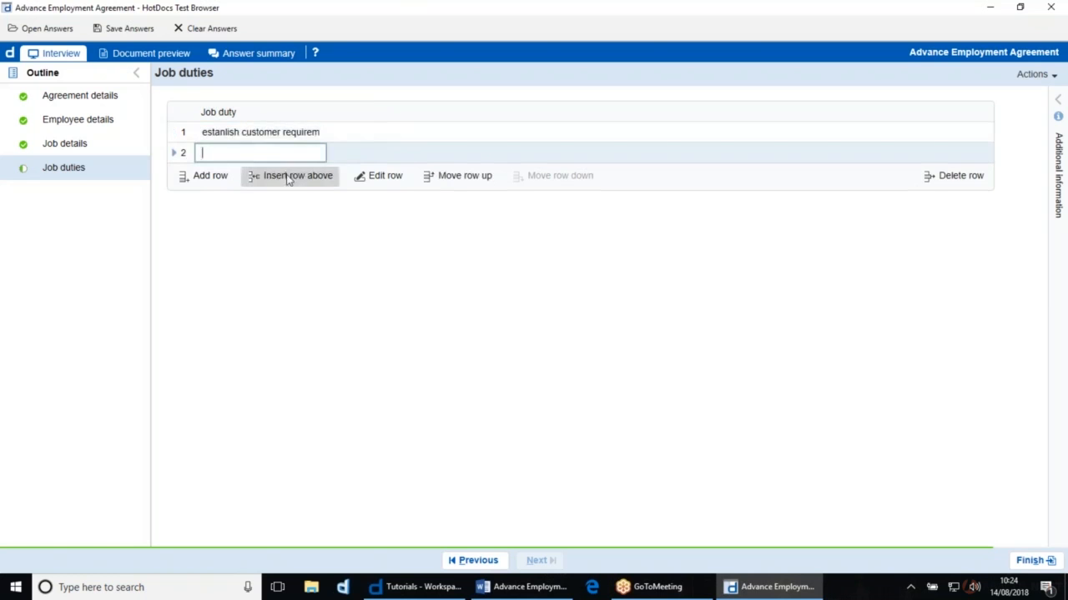
left_click(223, 131)
left_click(224, 132)
type("b")
left_click(276, 153)
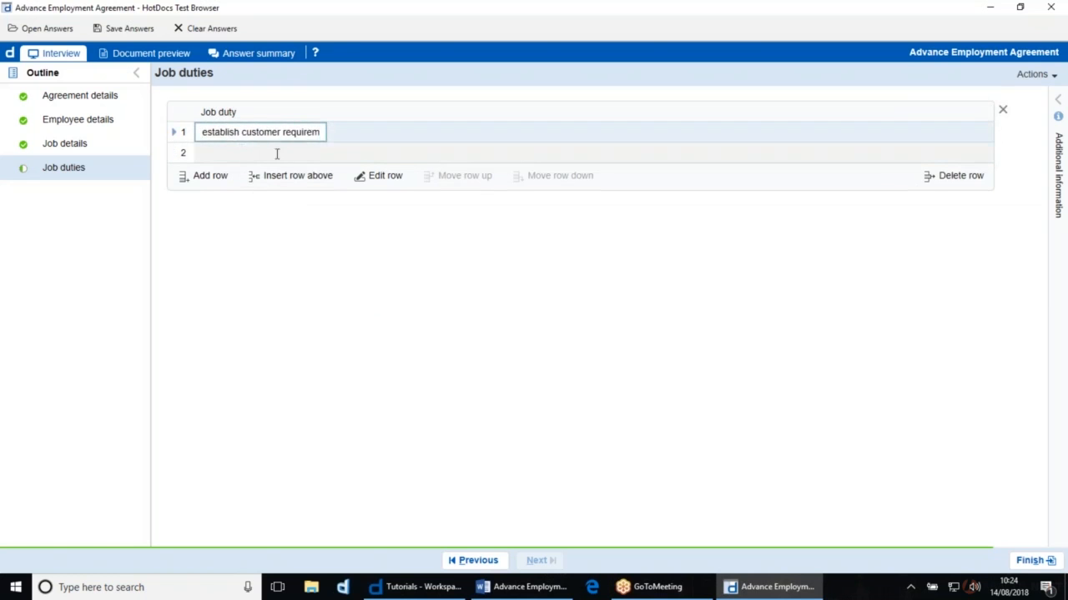
Widen the Job duty column so the full text of the first duty fits
left_click(242, 150)
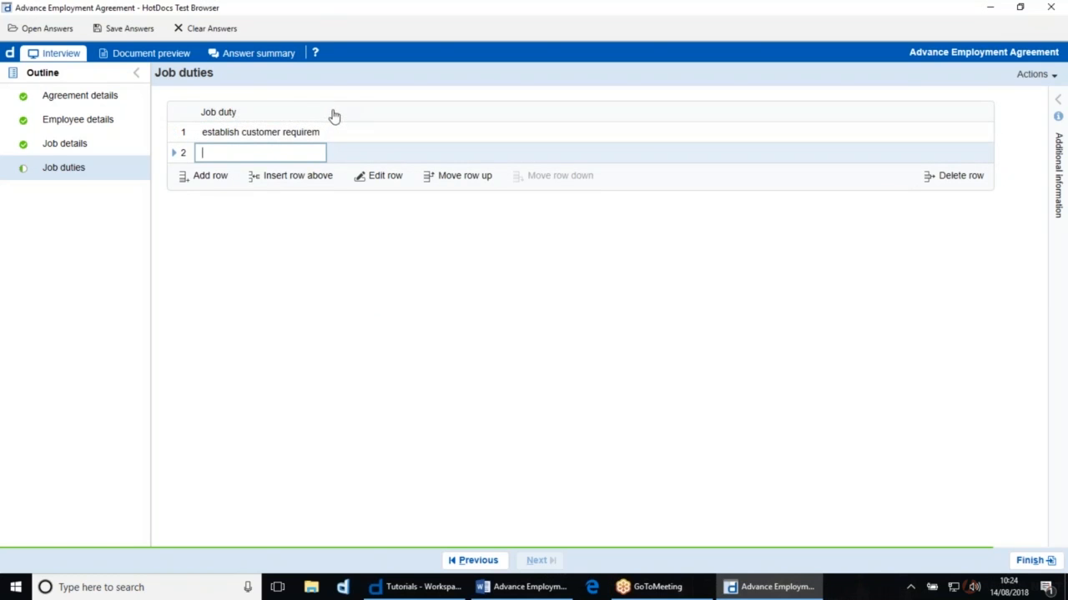
left_click_drag(325, 110, 454, 110)
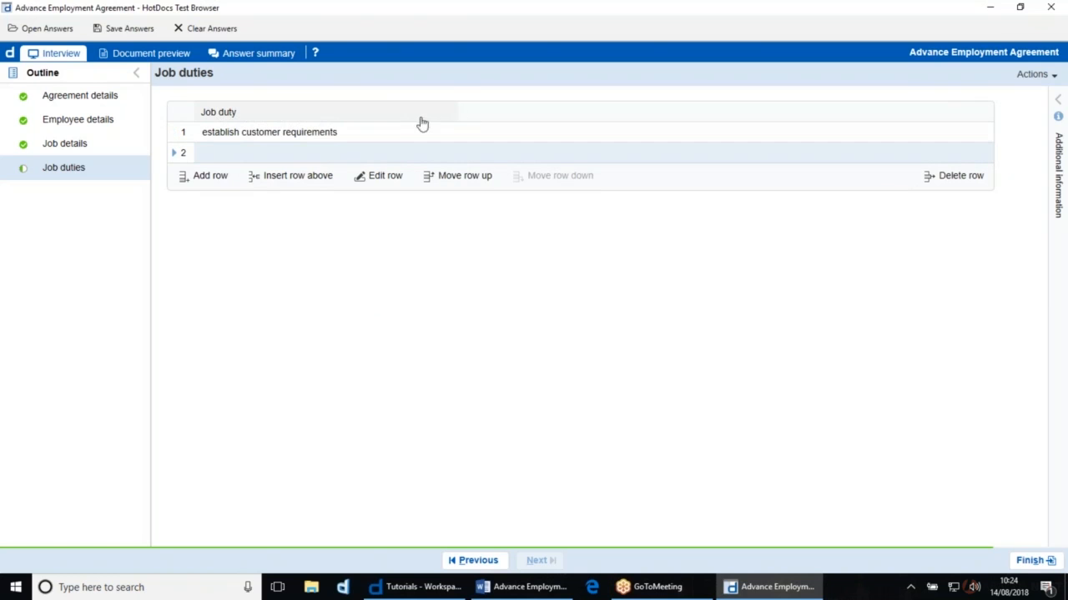
left_click(230, 152)
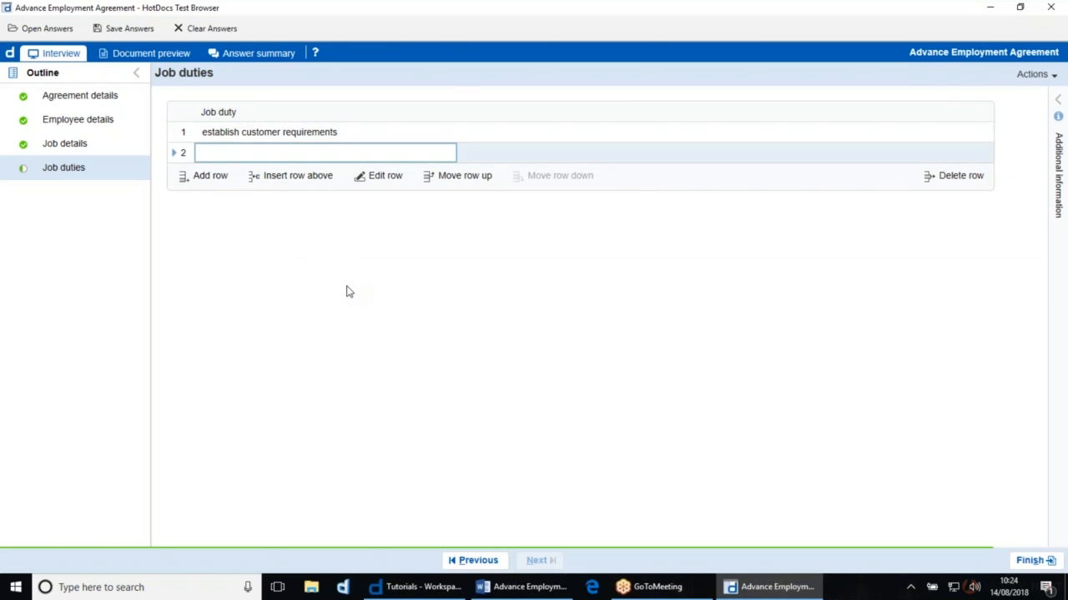
Enter "document proposed solution" and "implement agreed project" as the second and third job duties, and preview the assembled document
type("document proposed solu")
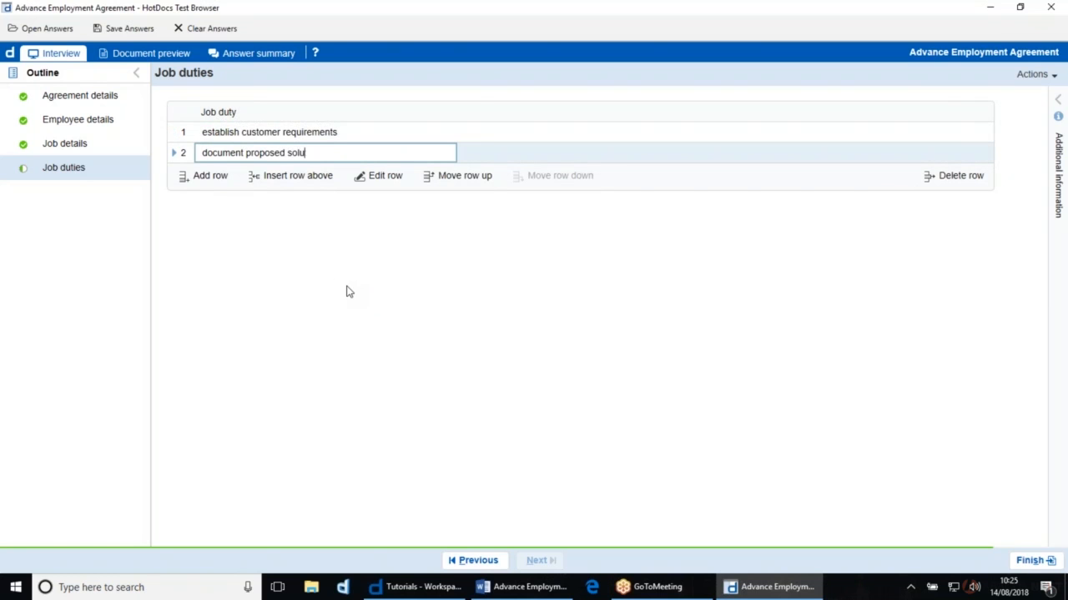
type("tion")
key("Return")
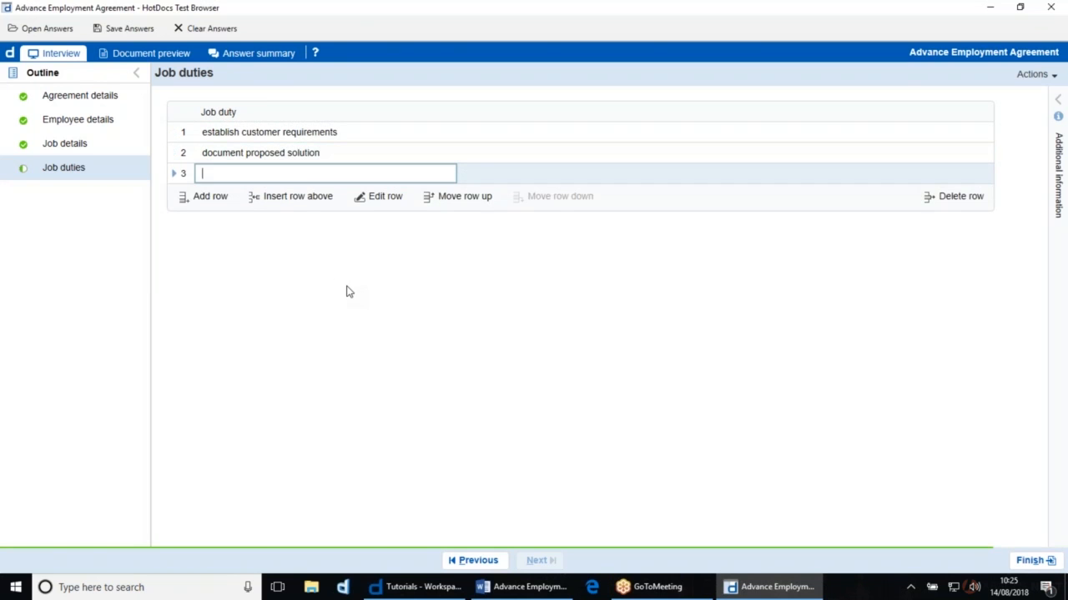
type("implement ag")
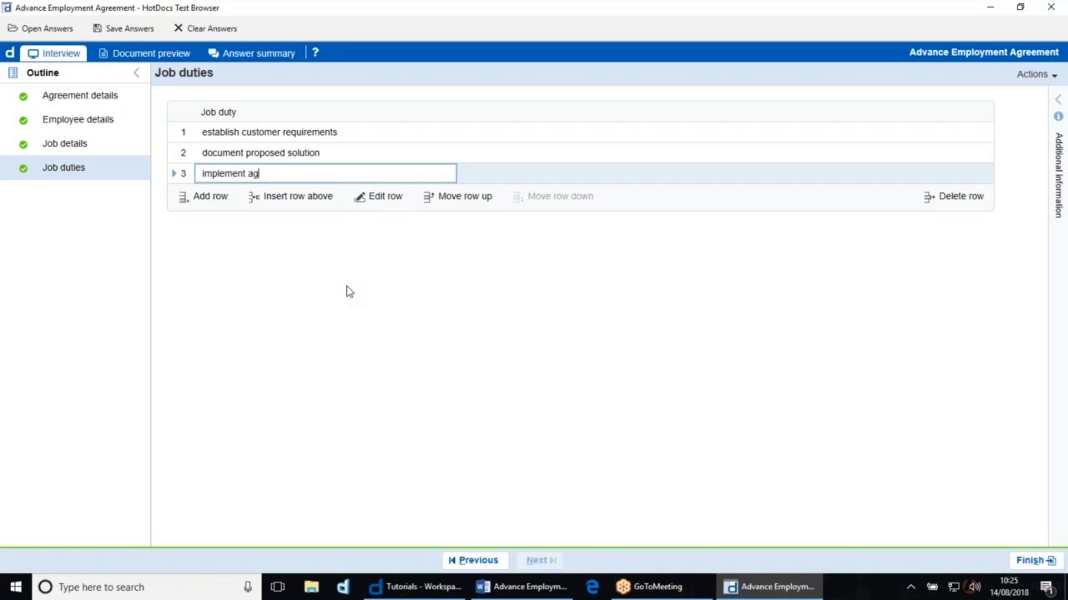
type("reed project")
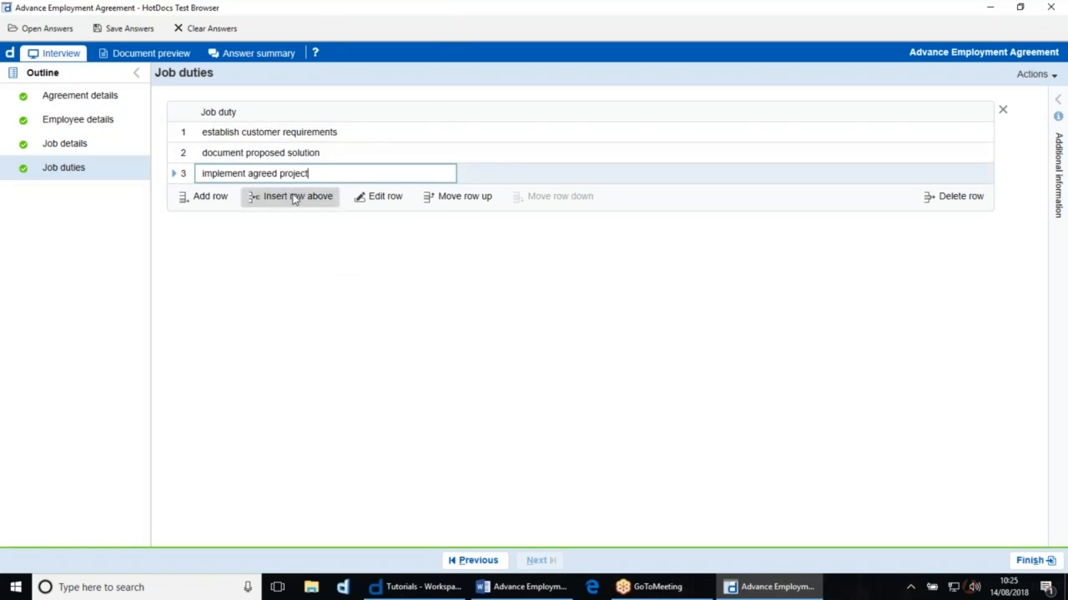
left_click(142, 55)
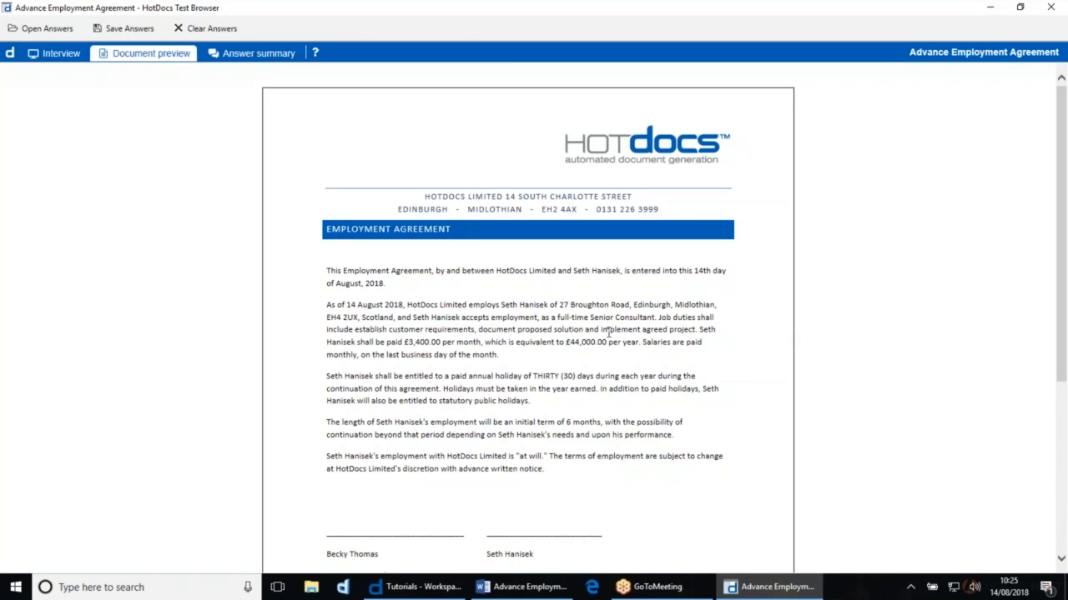
Return to the interview and insert the duty "purchase needed hardware" above "implement agreed project"
left_click(58, 57)
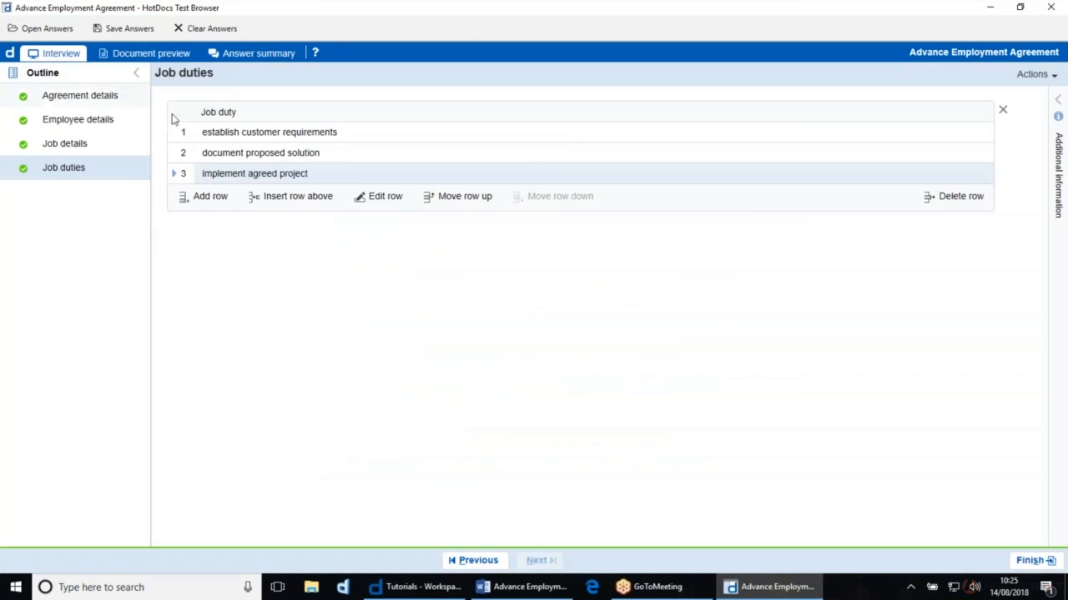
left_click(340, 152)
left_click(341, 152)
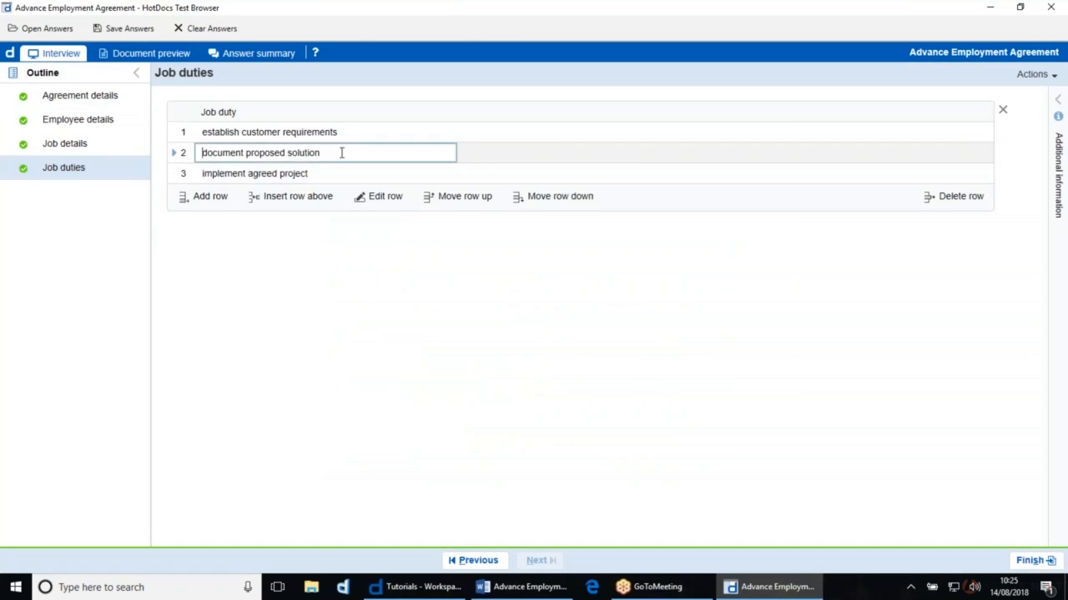
left_click(255, 173)
left_click(292, 196)
type("pur")
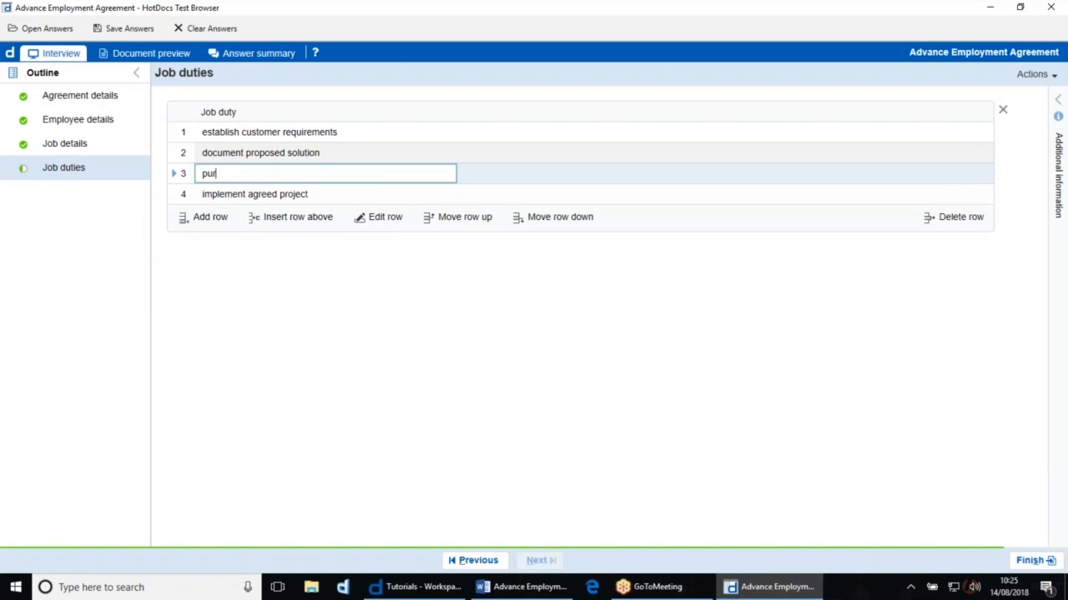
type("chase needed hardware")
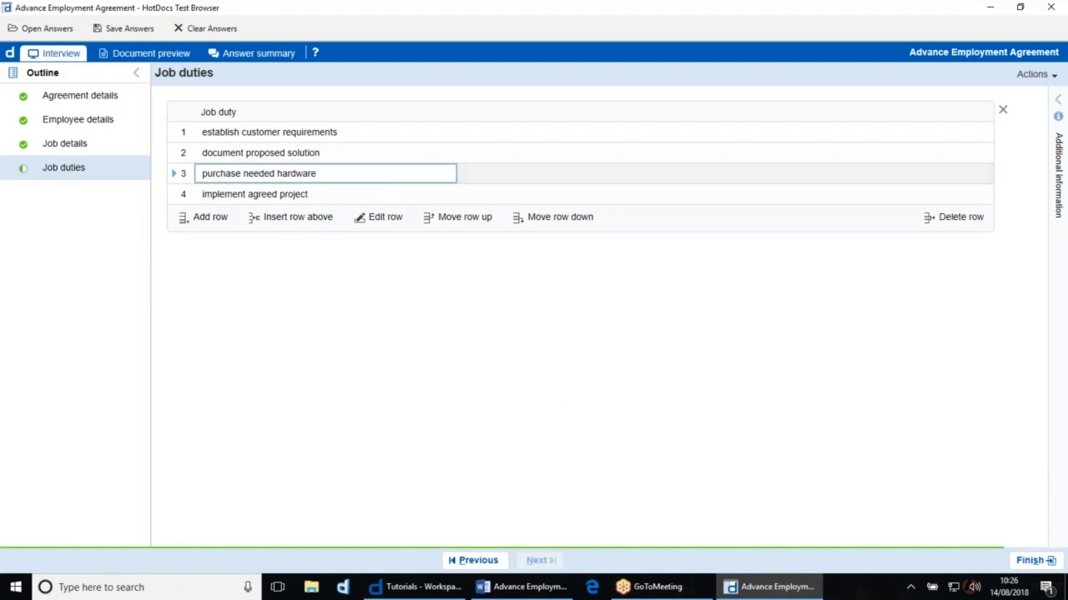
Preview the assembled agreement and examine the commas and conjunction separating the job duties
left_click(128, 52)
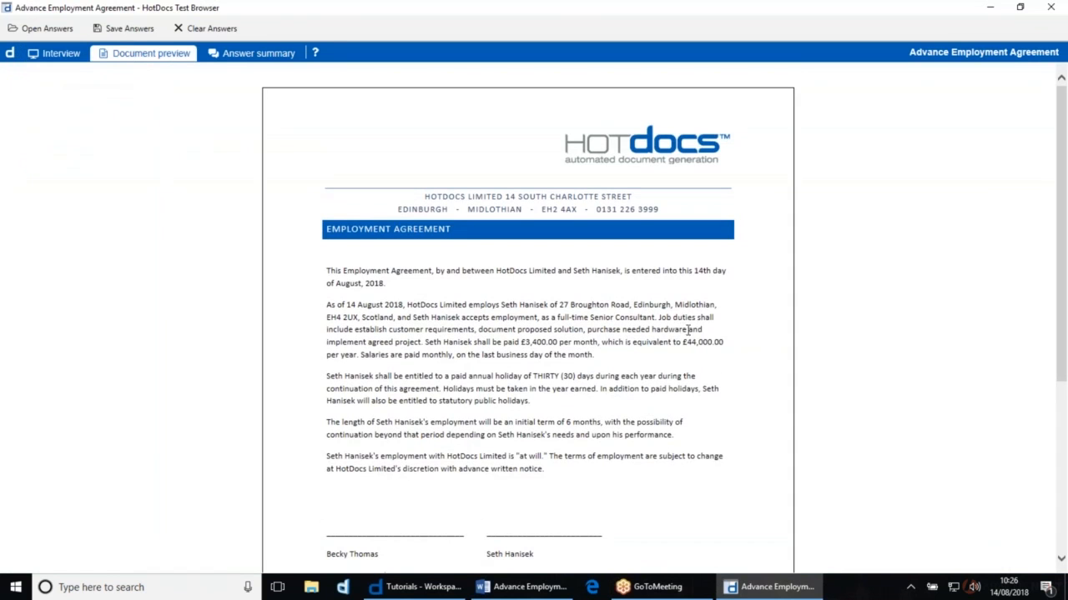
left_click_drag(686, 330, 705, 330)
left_click_drag(578, 329, 589, 330)
left_click_drag(464, 330, 482, 331)
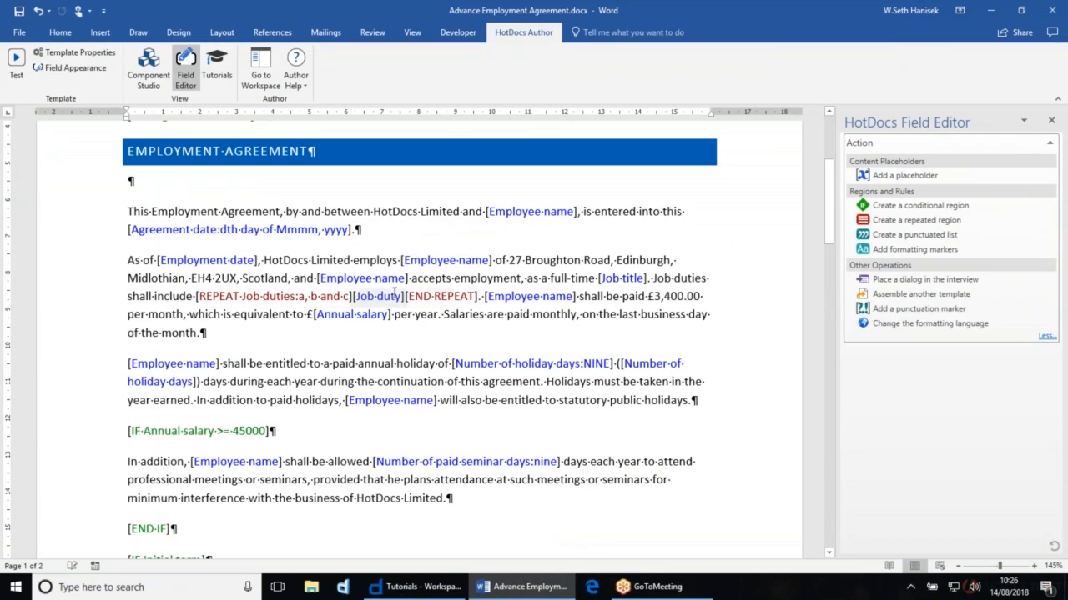
Add a new paragraph below the salary paragraph containing the Job duty text placeholder, formatted as a numbered list item
key("Return")
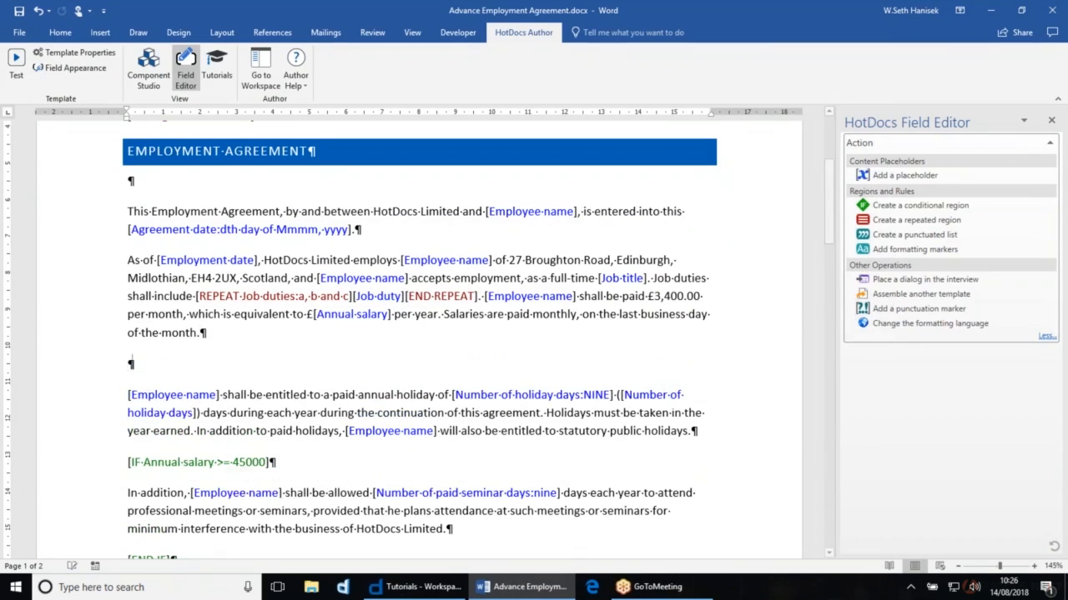
left_click(61, 32)
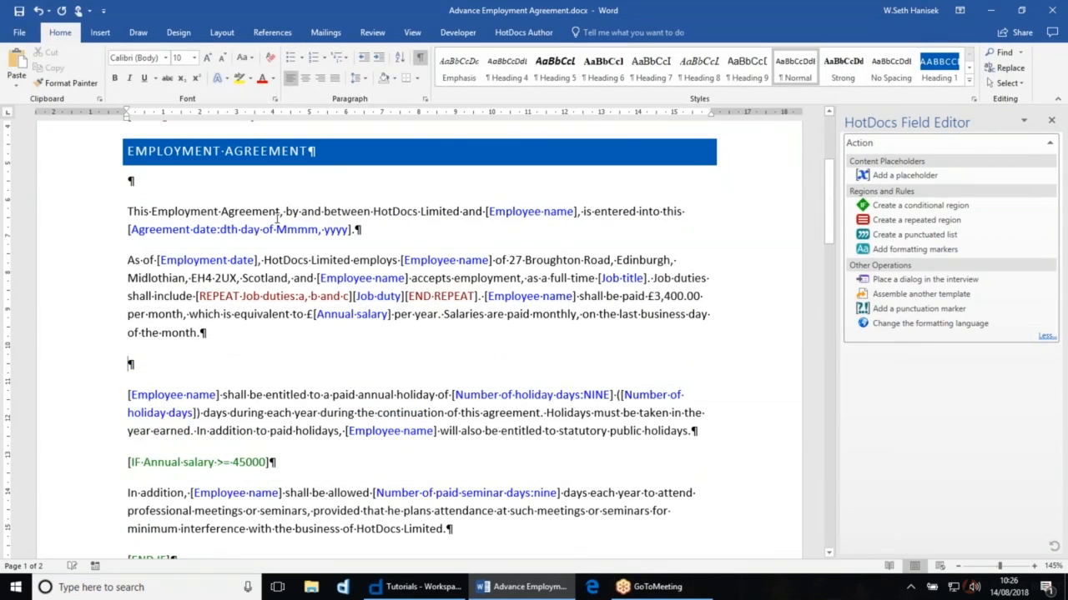
left_click(907, 176)
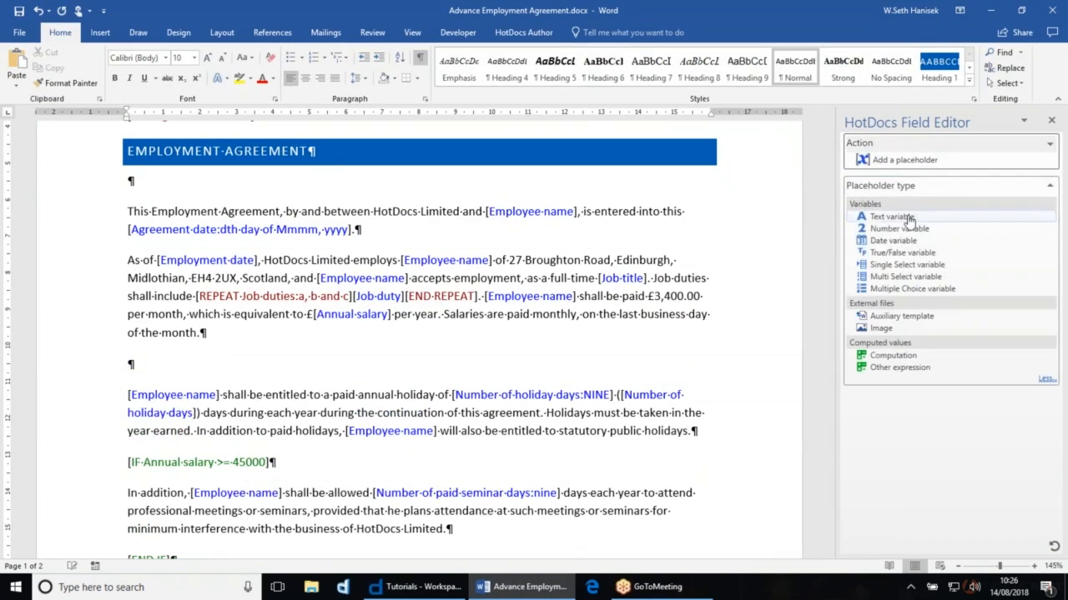
left_click(909, 212)
left_click(1037, 254)
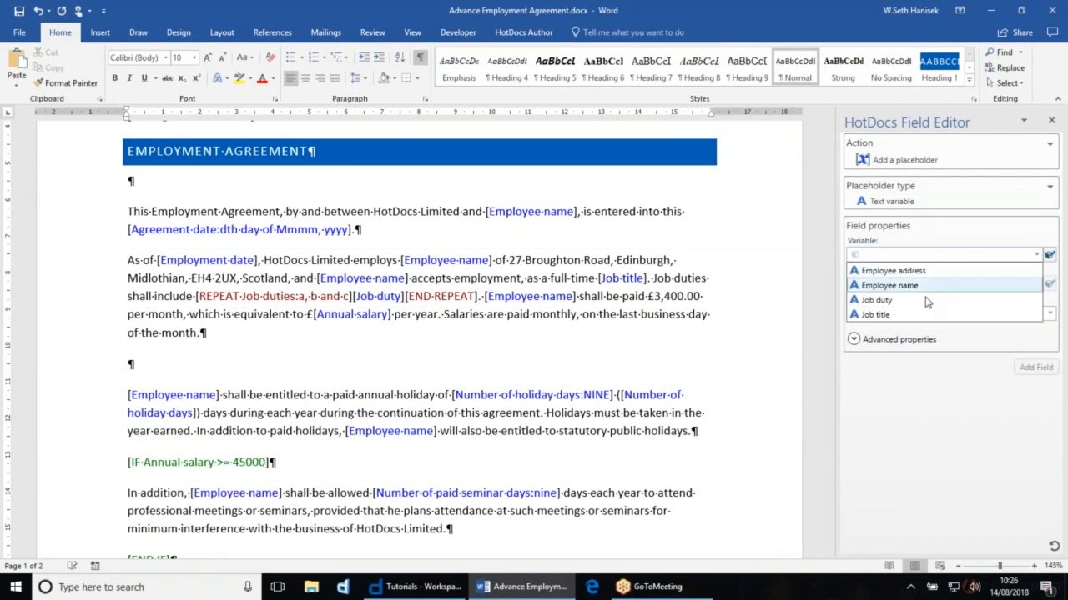
left_click(924, 302)
left_click(1035, 368)
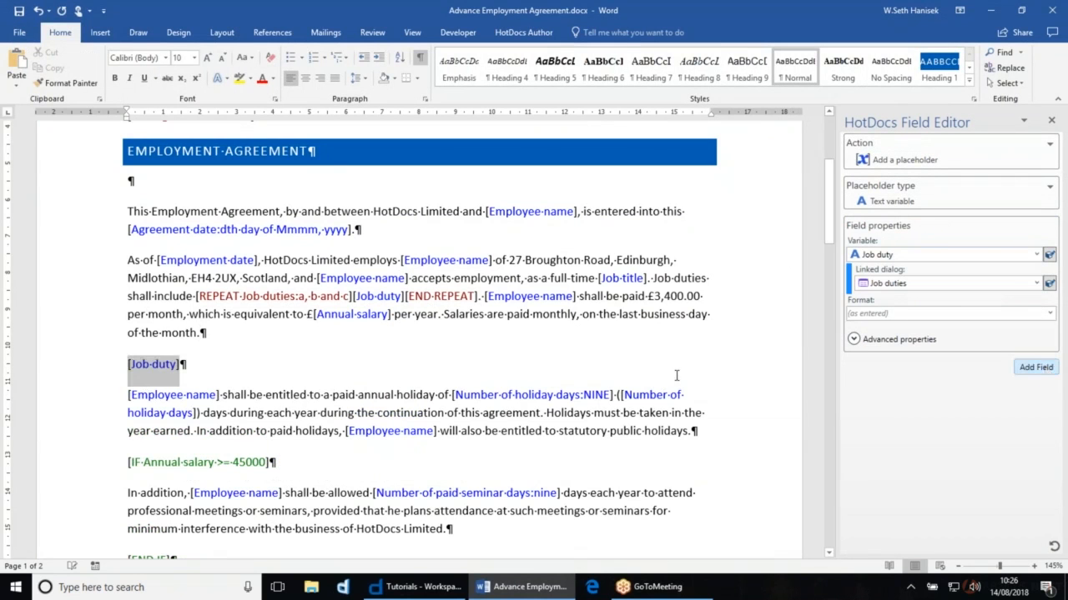
left_click(314, 57)
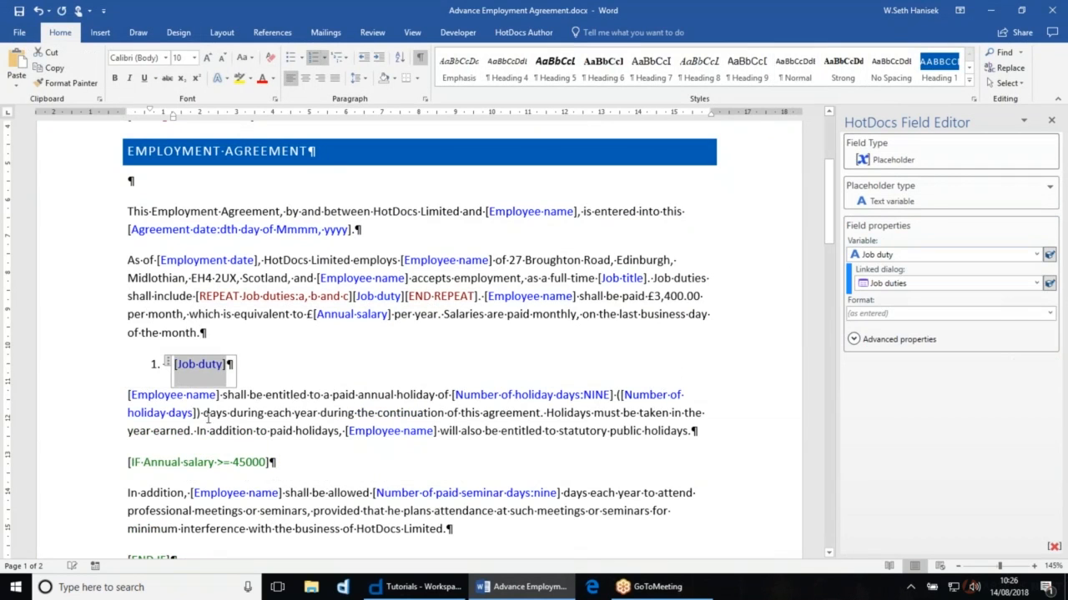
Wrap the whole numbered Job duty paragraph in a repeated region based on the Job duties dialog
left_click(77, 373)
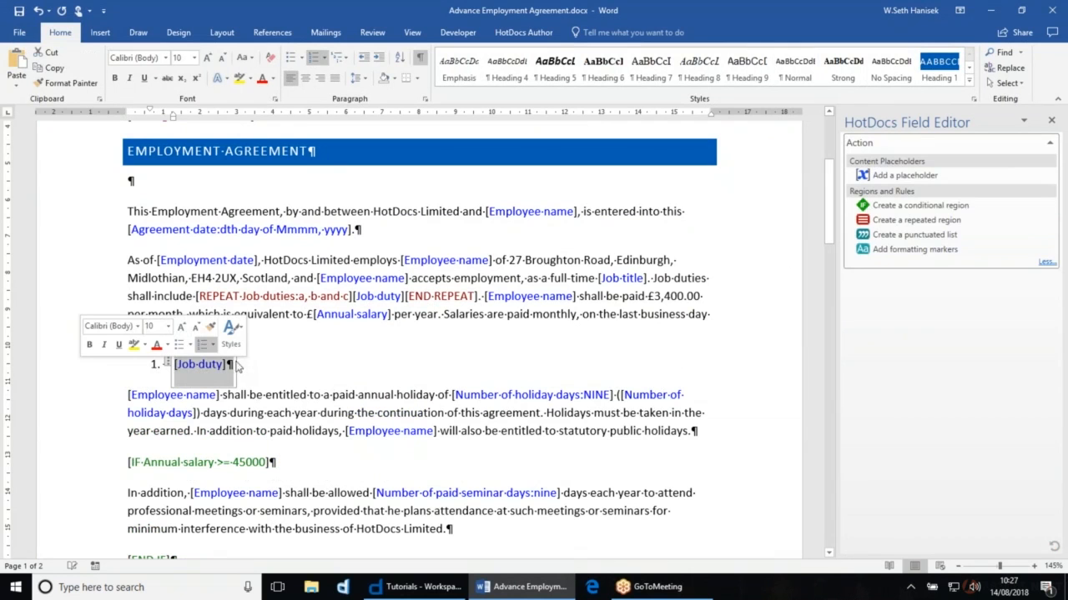
left_click(225, 367)
left_click(111, 375)
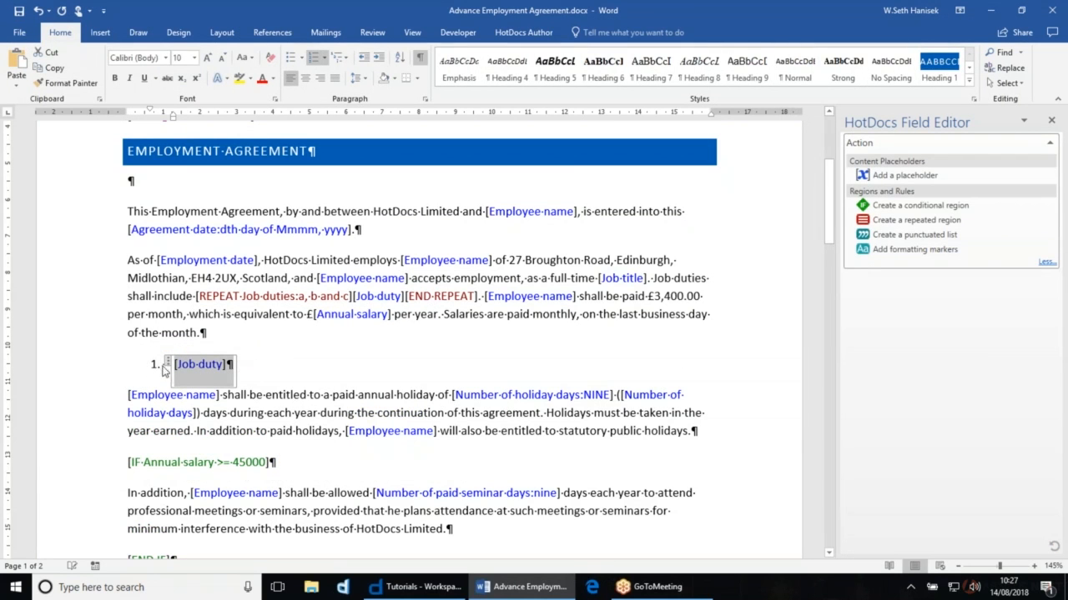
left_click(905, 220)
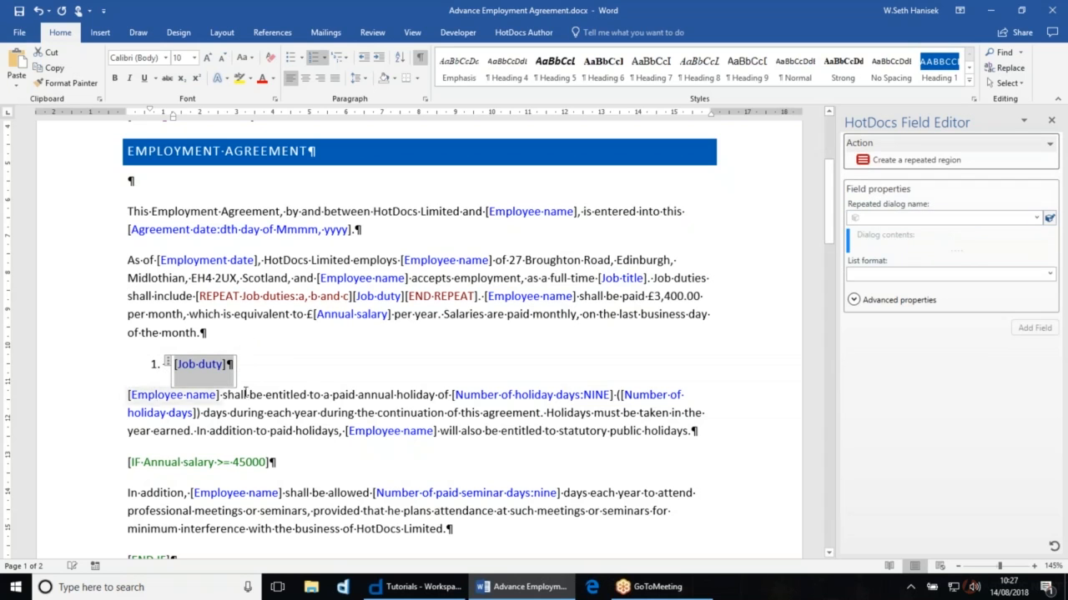
left_click(1040, 218)
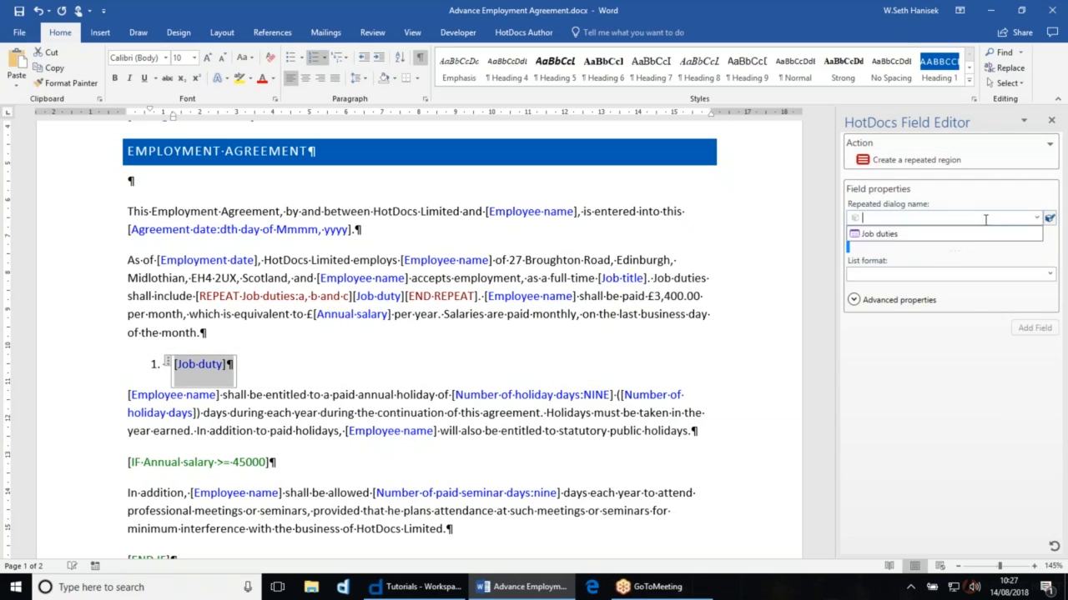
left_click(1001, 233)
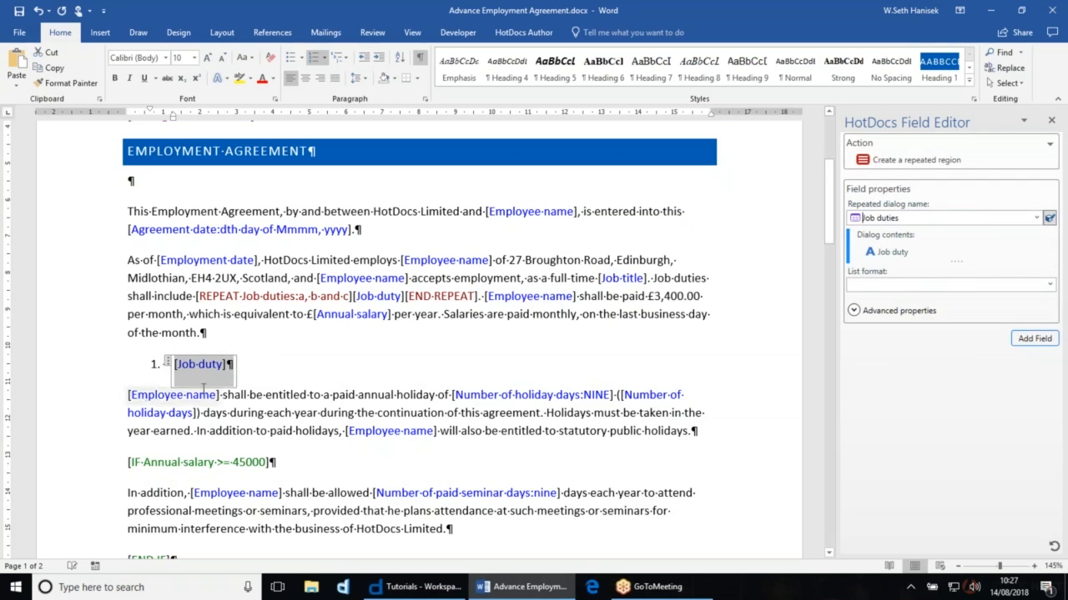
left_click(1036, 340)
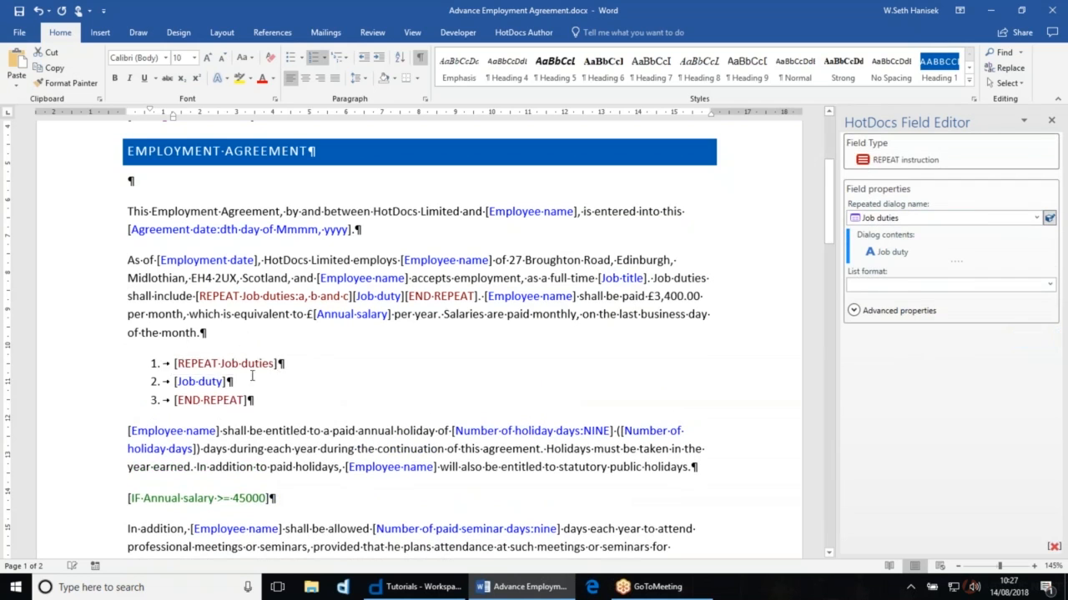
Test the template with the saved answers in author_fundamentals.anx and widen the Job duty column to read the listed duties in full
left_click(545, 33)
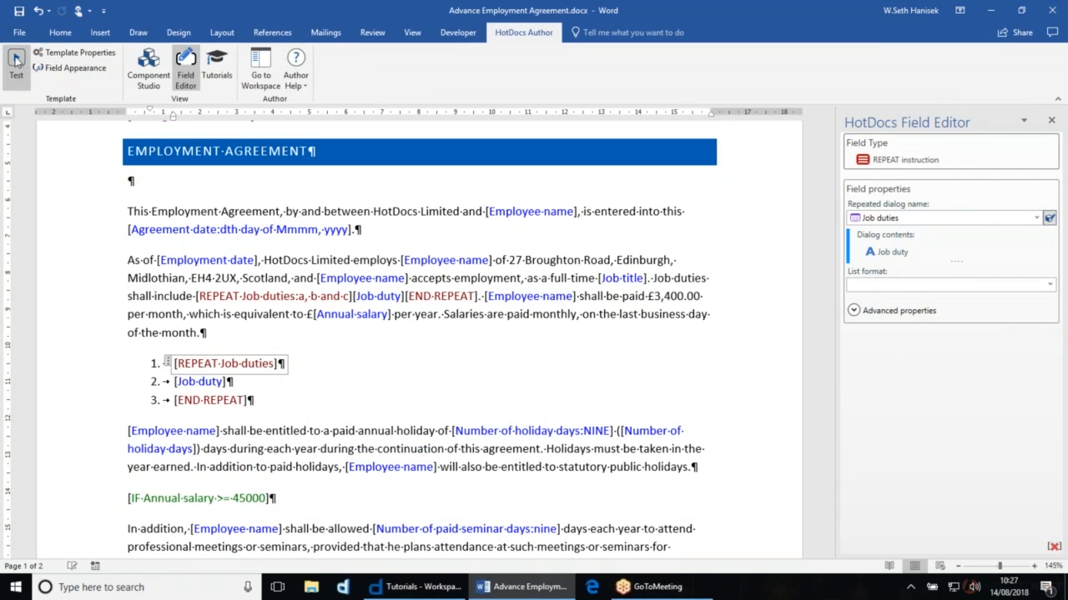
left_click(16, 60)
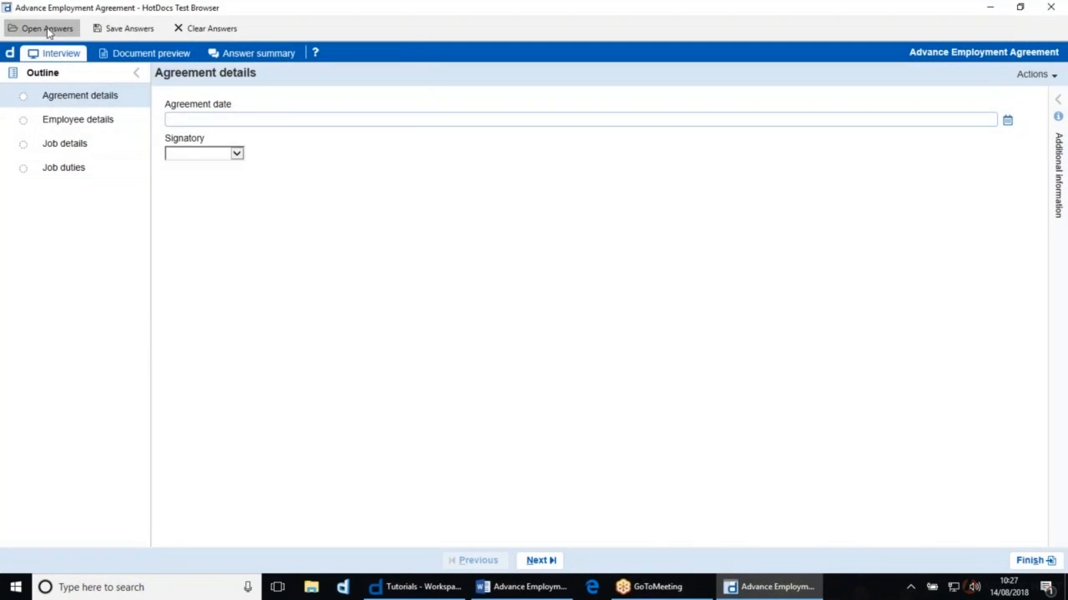
left_click(47, 30)
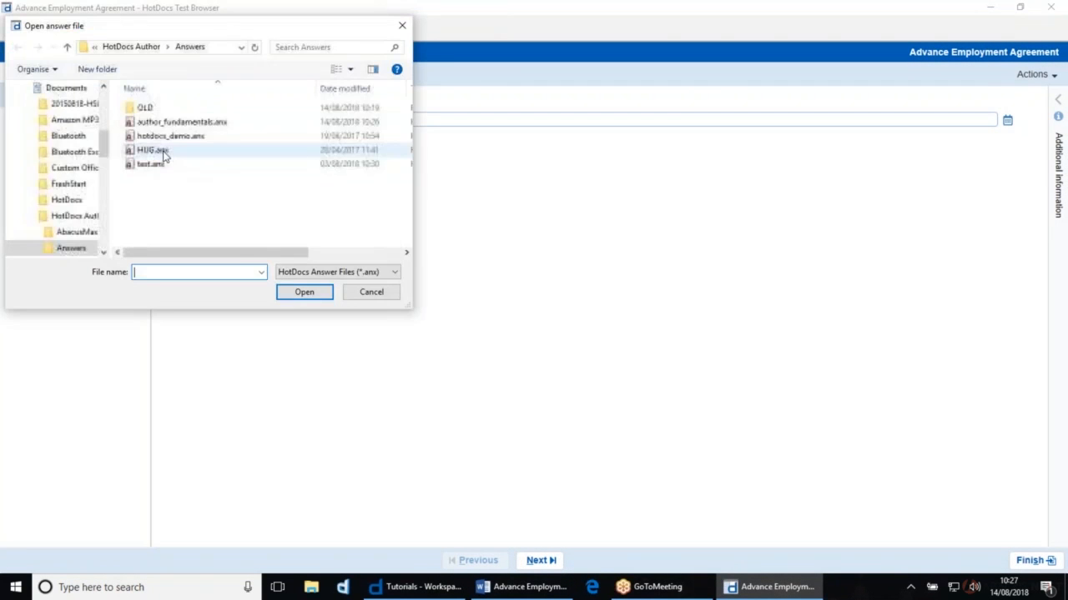
double_click(166, 123)
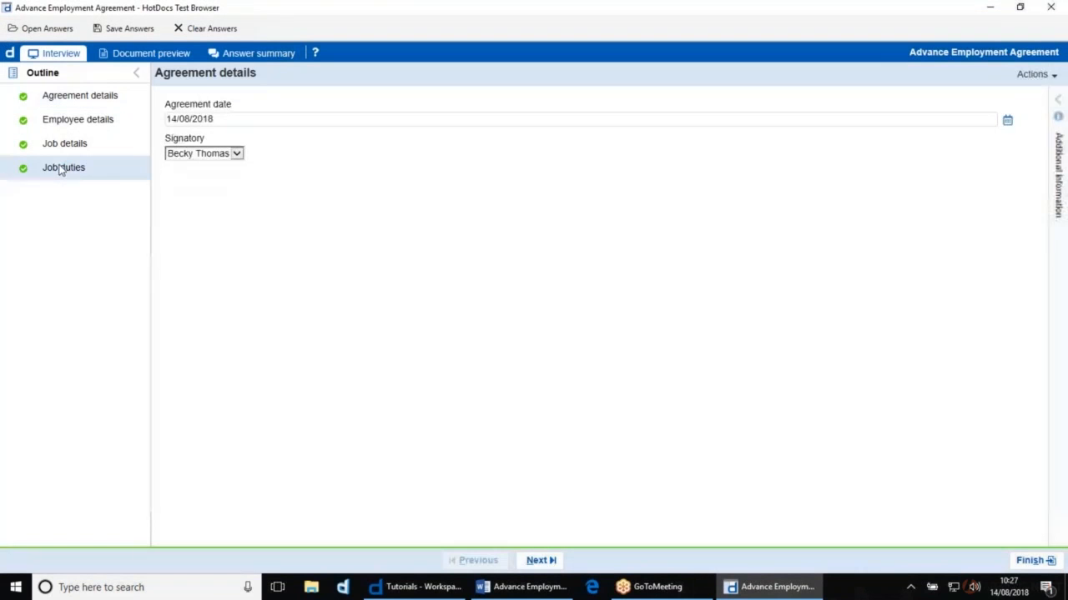
left_click(107, 170)
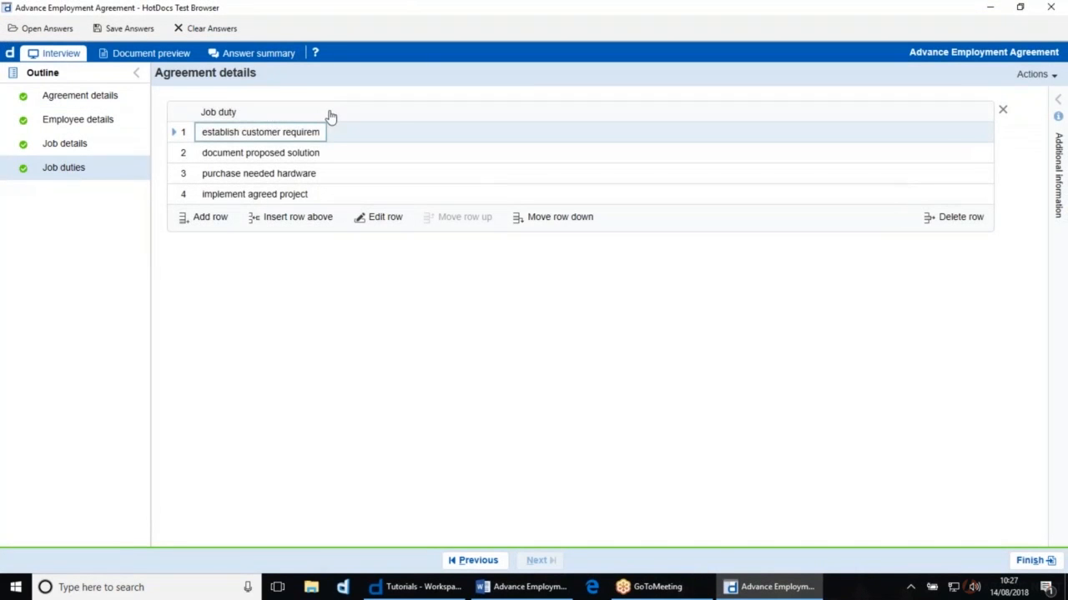
left_click_drag(325, 110, 395, 111)
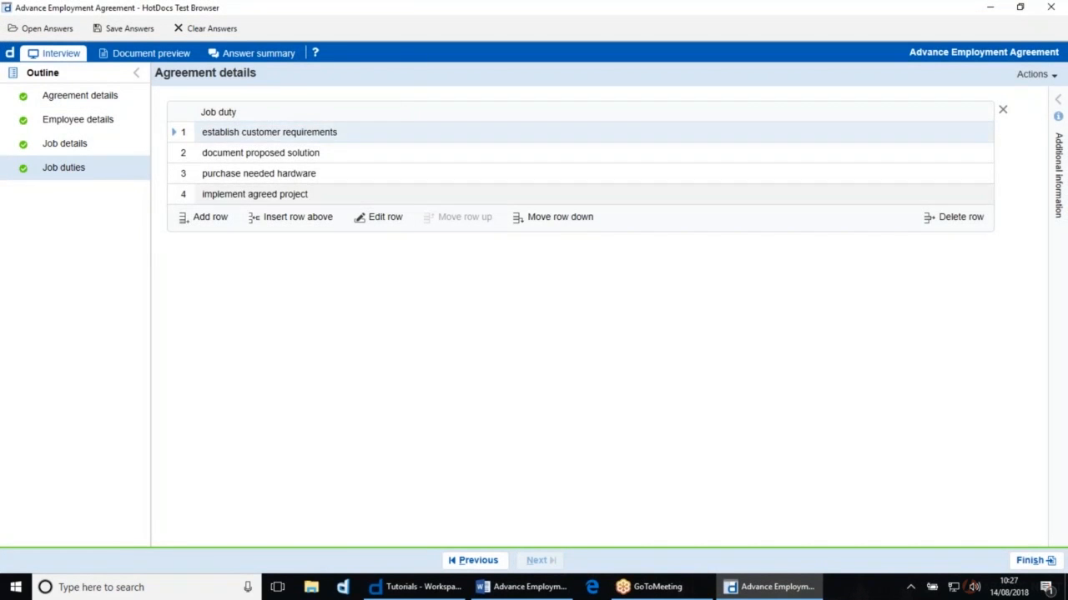
Preview the assembled agreement, examine the numbered list of job duties, and close the test
left_click(143, 53)
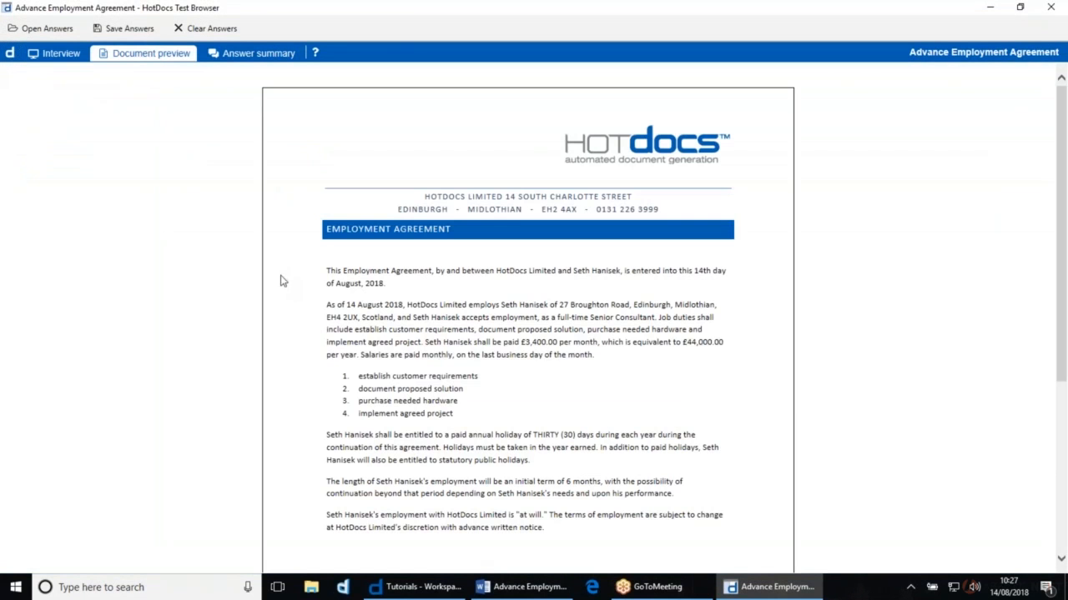
left_click_drag(360, 376, 494, 380)
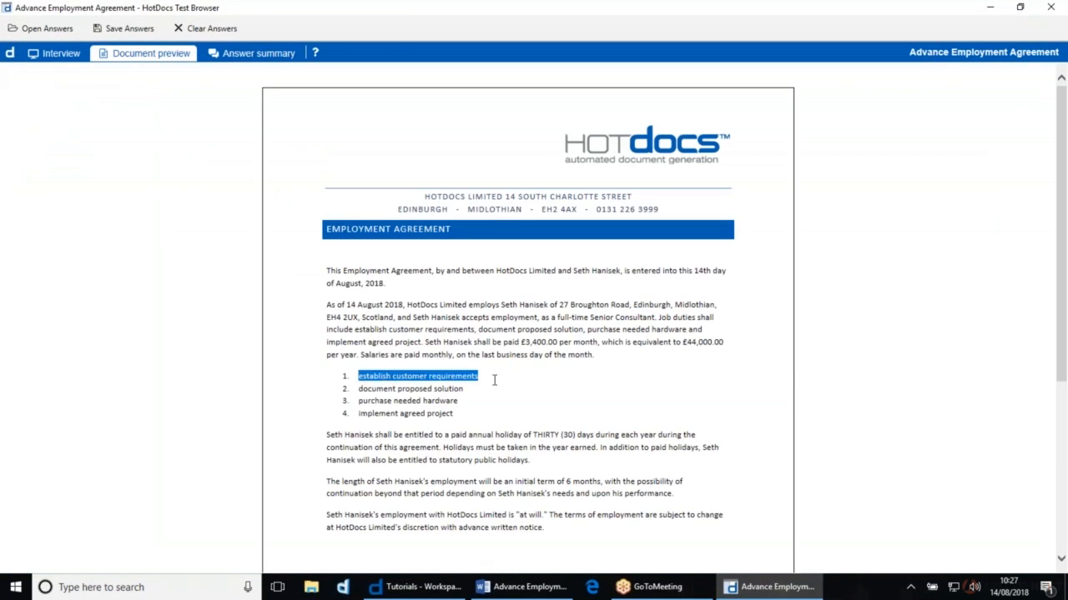
left_click_drag(358, 389, 448, 387)
left_click_drag(376, 403, 478, 412)
left_click(477, 421)
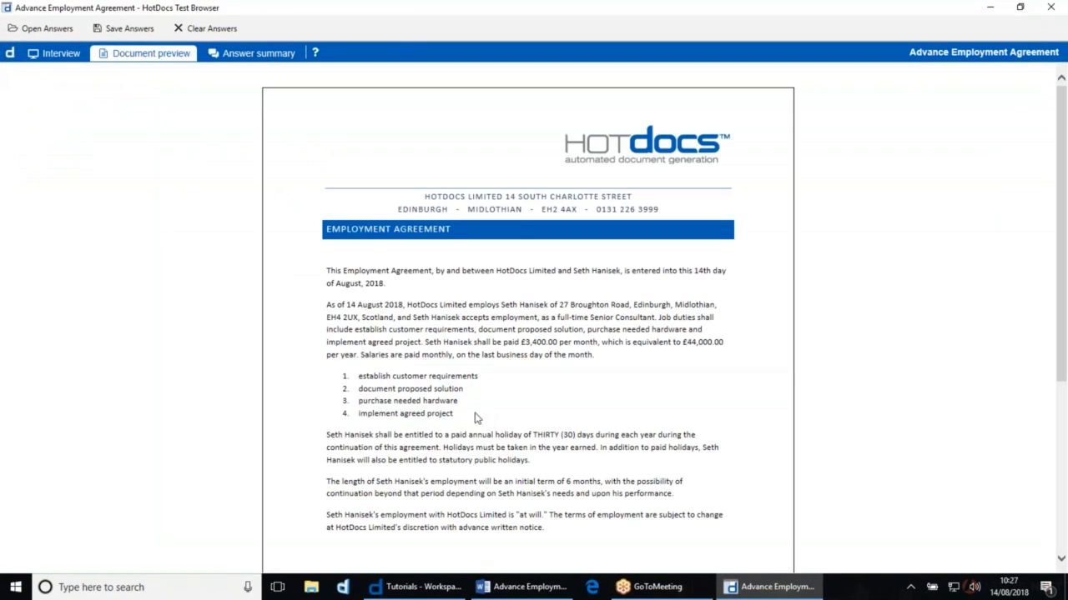
left_click(1050, 8)
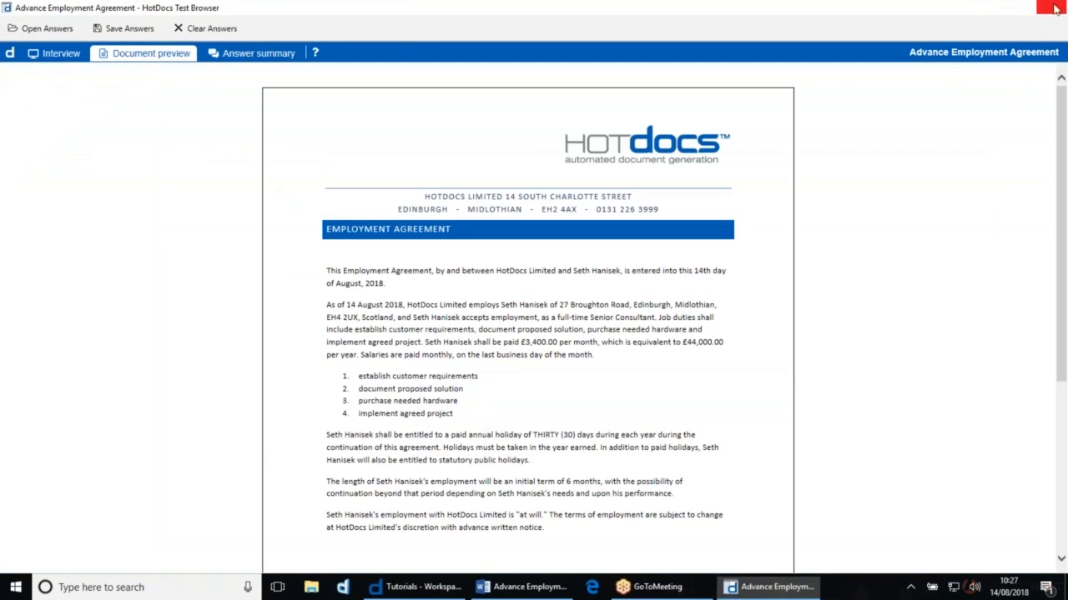
Delete the numbered repeated Job duties region below the salary paragraph
left_click_drag(68, 367, 74, 402)
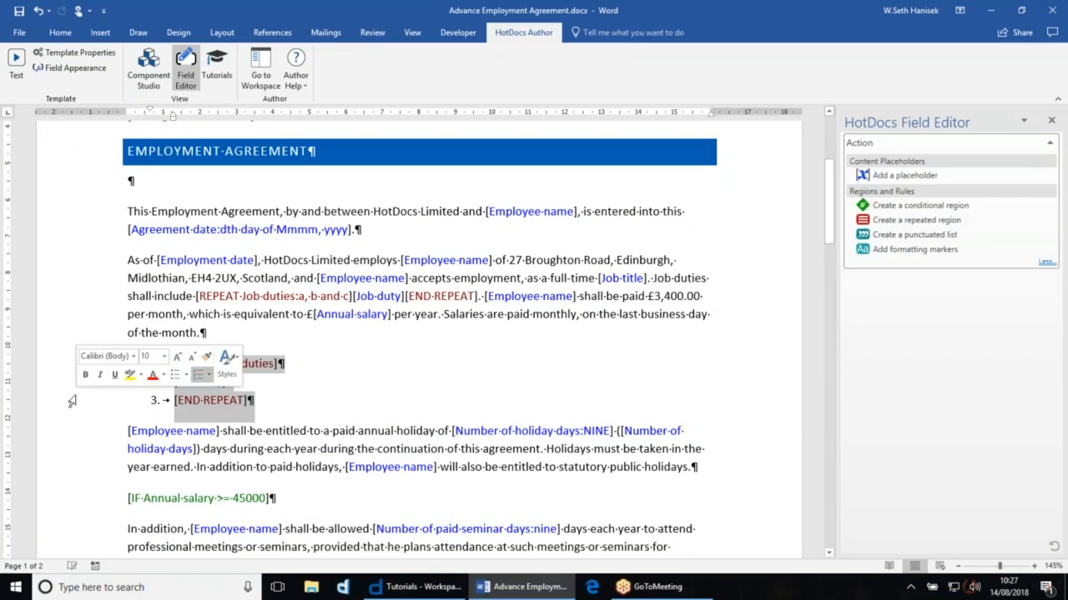
key("Delete")
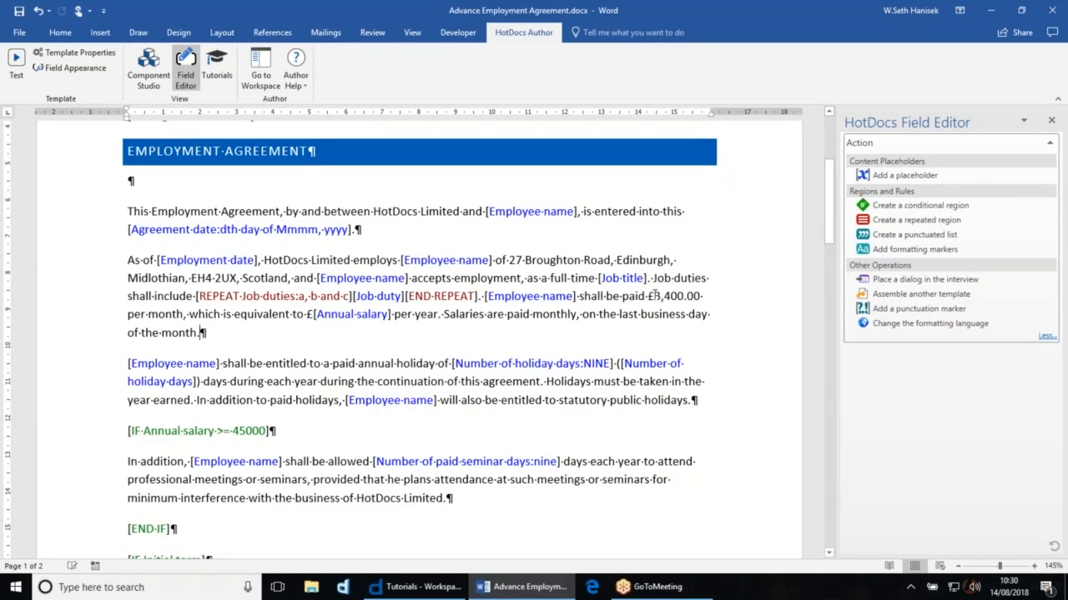
Set up a Computation placeholder named Monthly salary for the monthly pay amount 3,400.00
left_click_drag(656, 296, 700, 297)
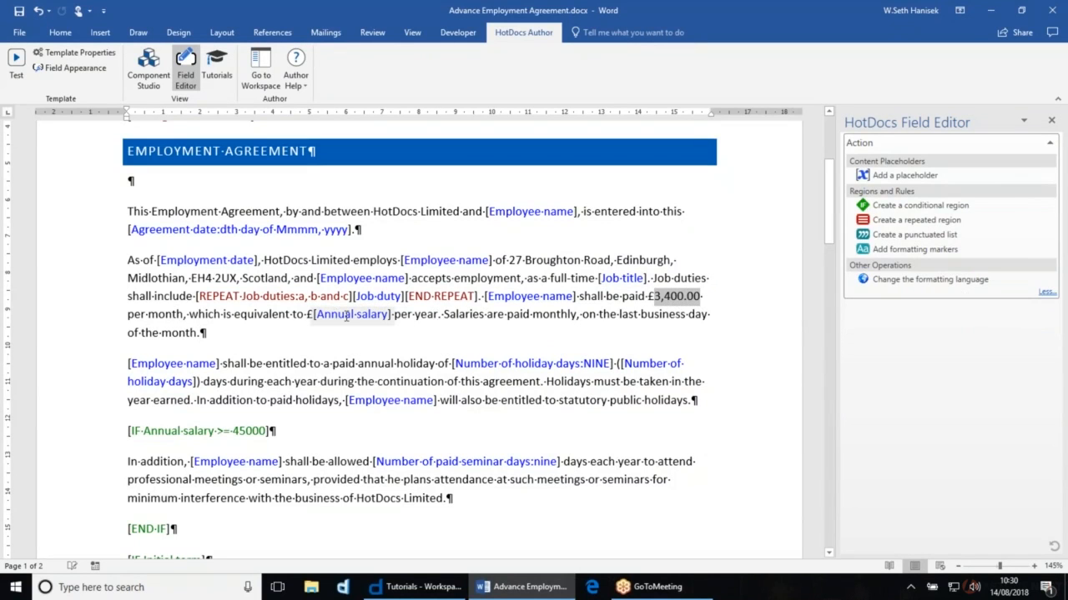
left_click(888, 175)
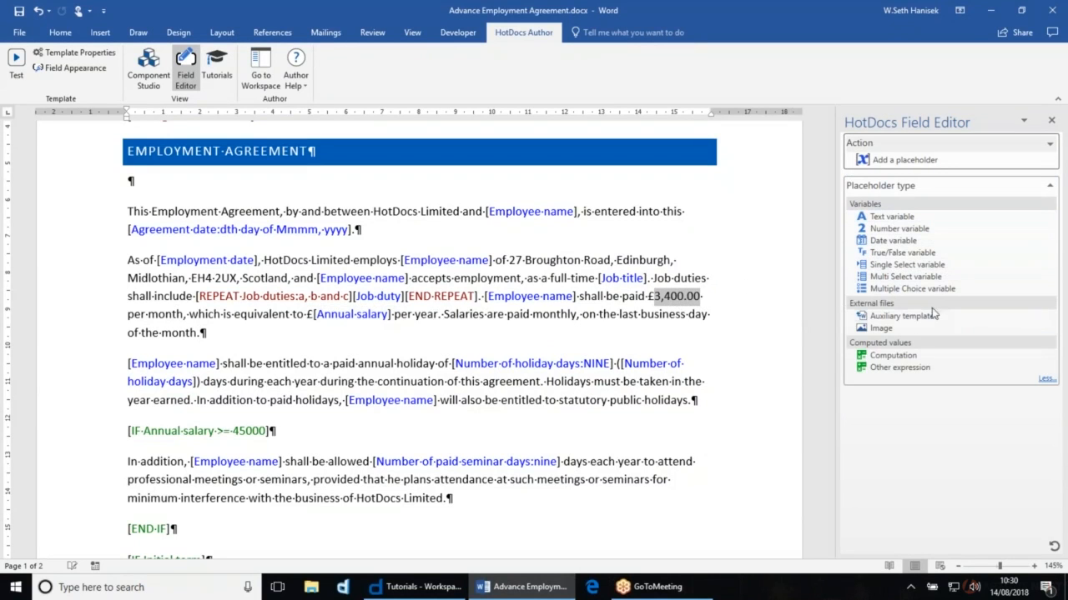
left_click(897, 357)
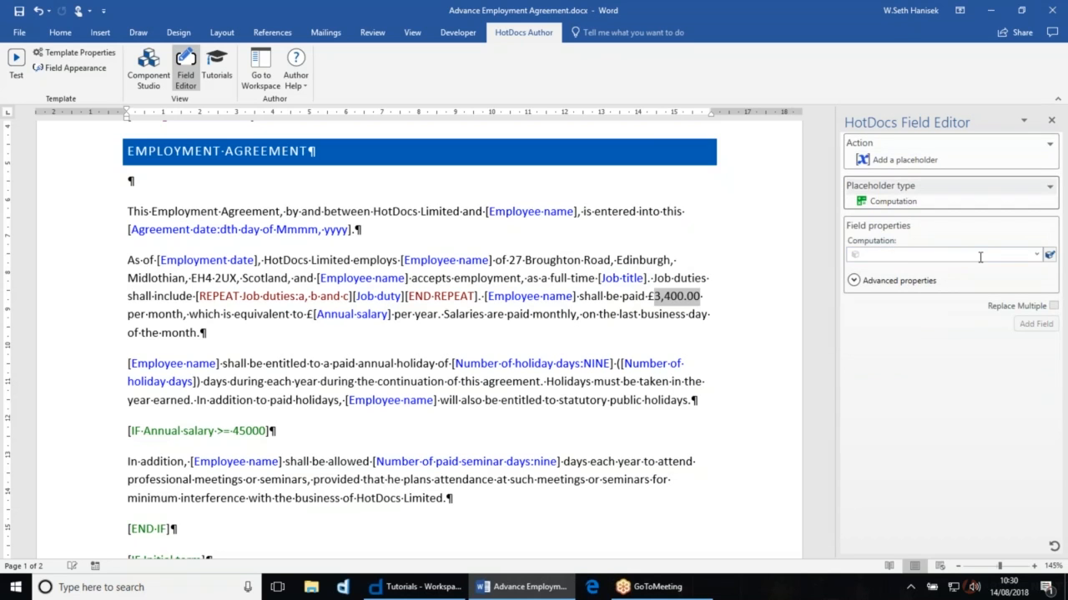
left_click(859, 256)
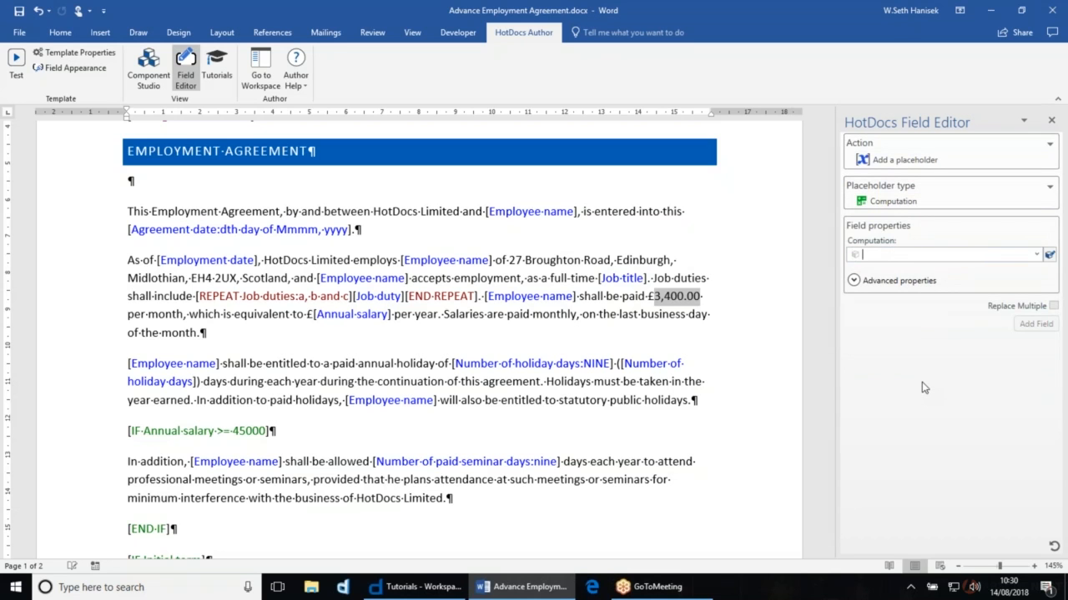
type("MOnthly salary")
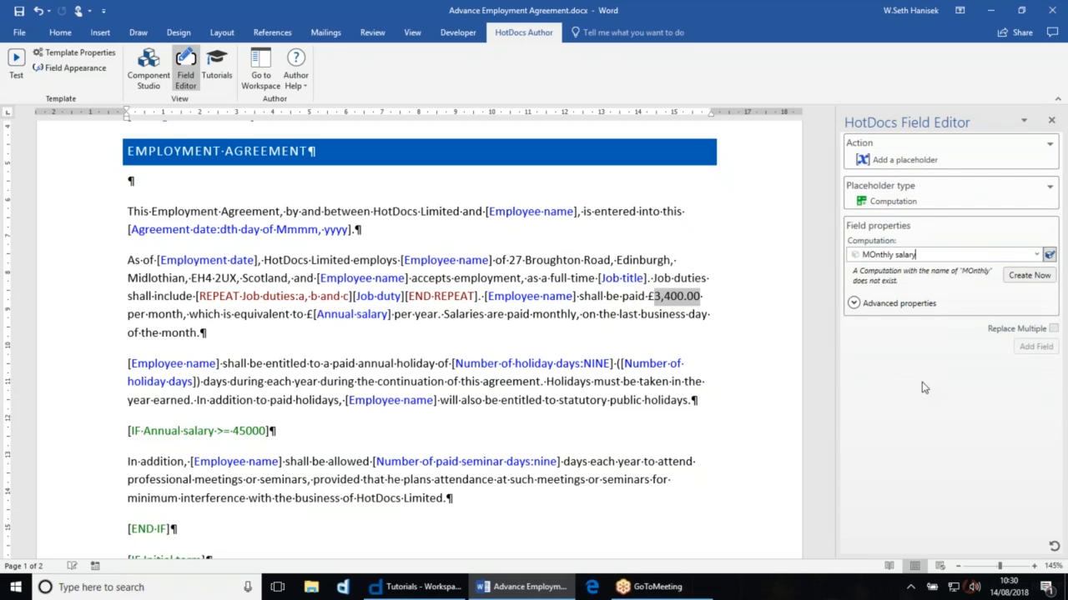
key("Tab")
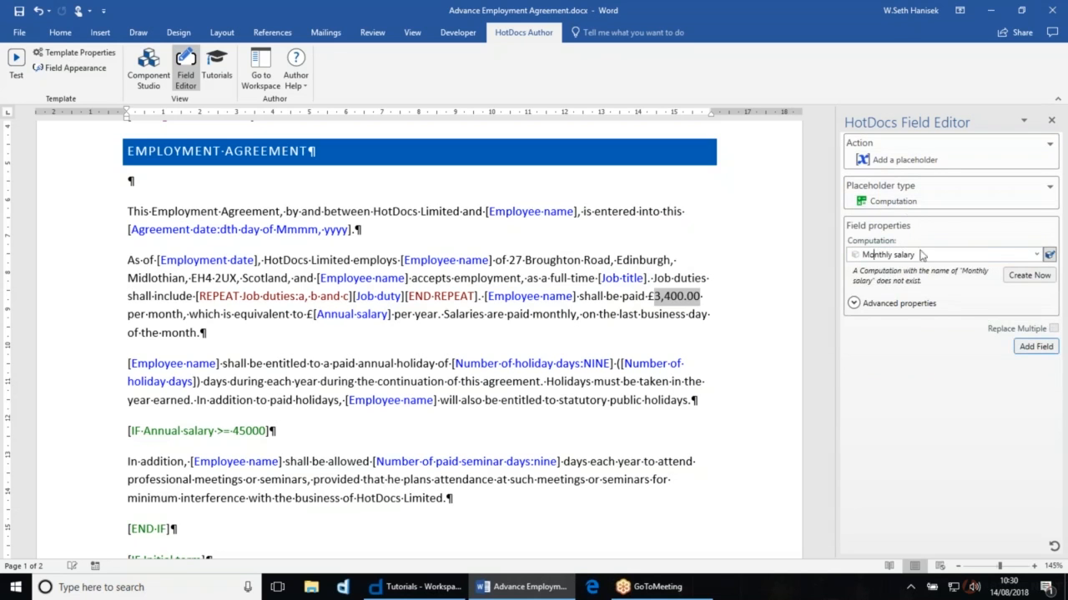
Create the Monthly salary computation, open it for editing, and reposition the editor window
left_click(907, 203)
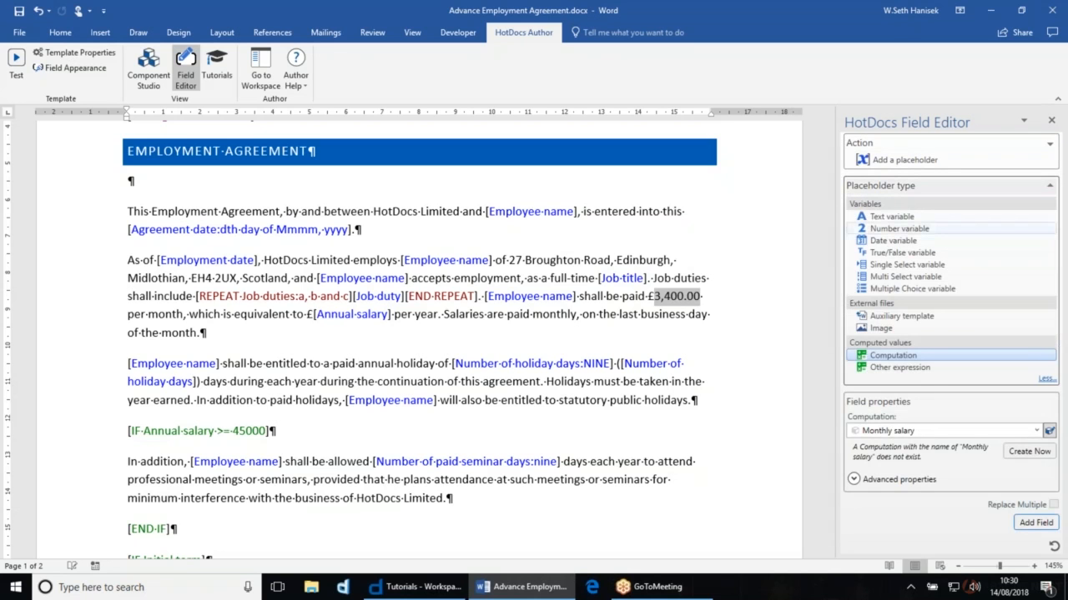
left_click(894, 357)
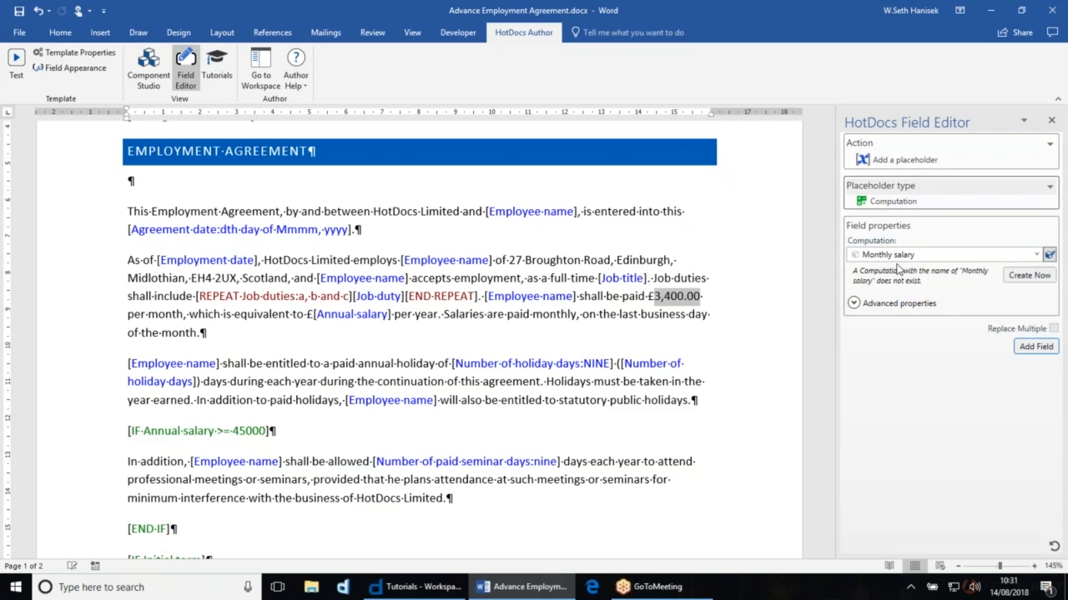
left_click(1029, 276)
left_click(1049, 256)
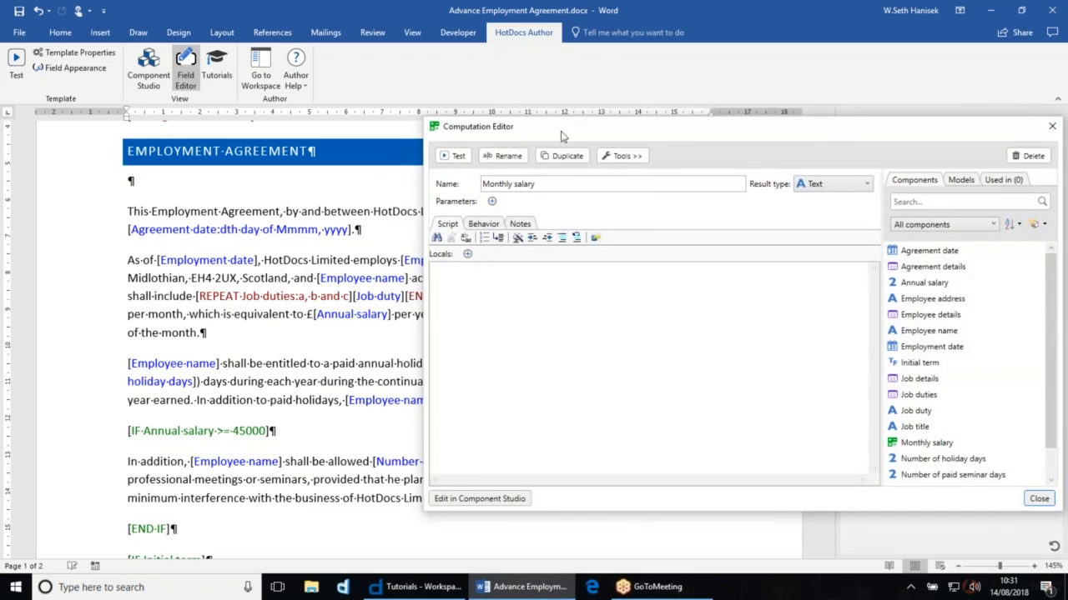
left_click_drag(560, 130, 361, 58)
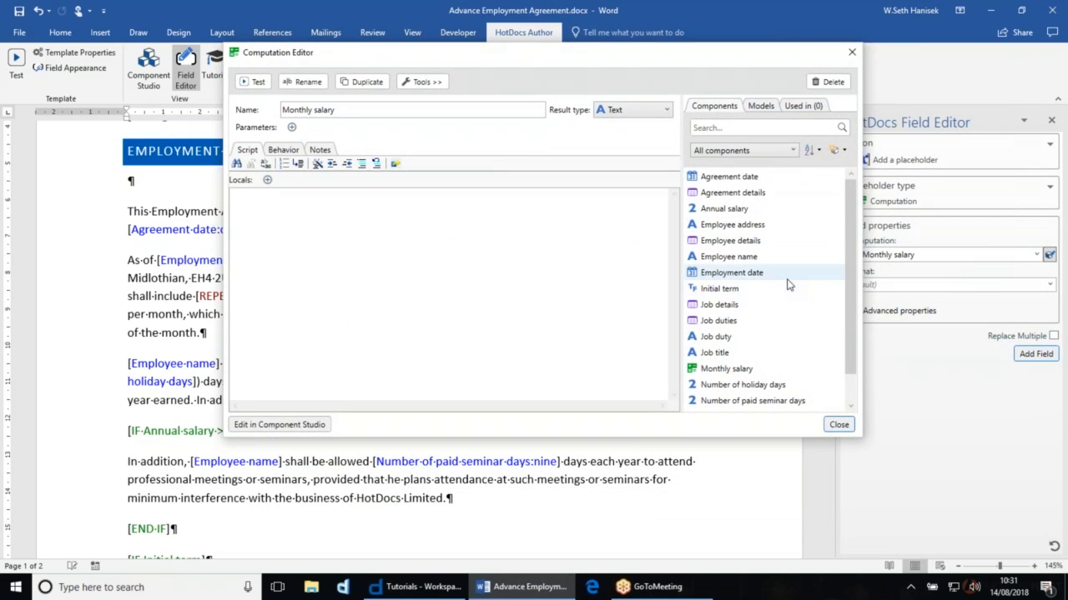
Examine the script models available for computations, including the general instructions, computation result, answer functions and text functions
left_click(756, 114)
left_click(691, 150)
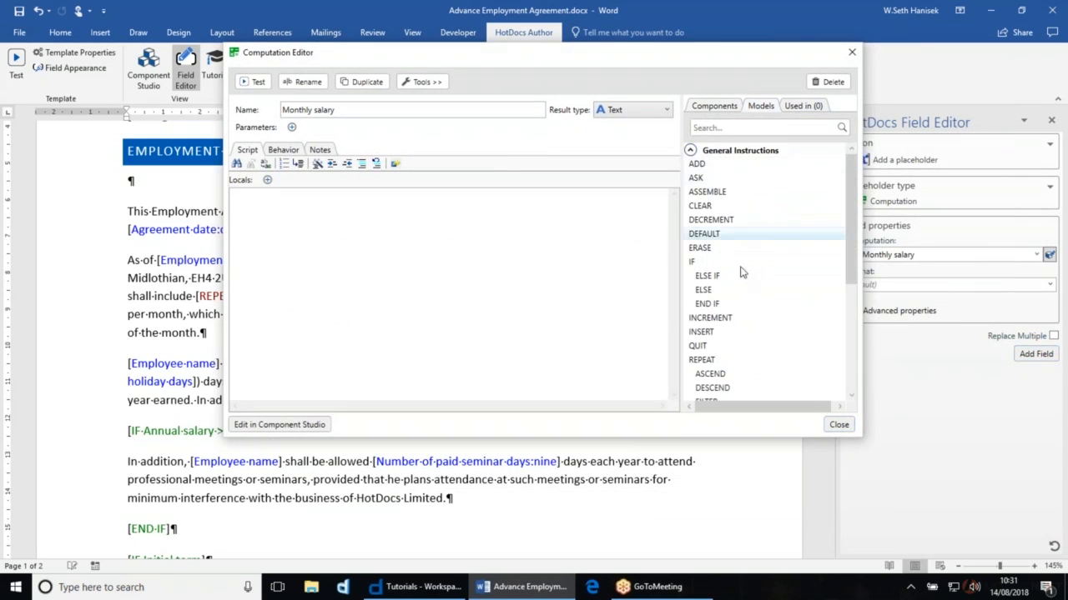
left_click_drag(846, 228, 862, 361)
left_click(690, 282)
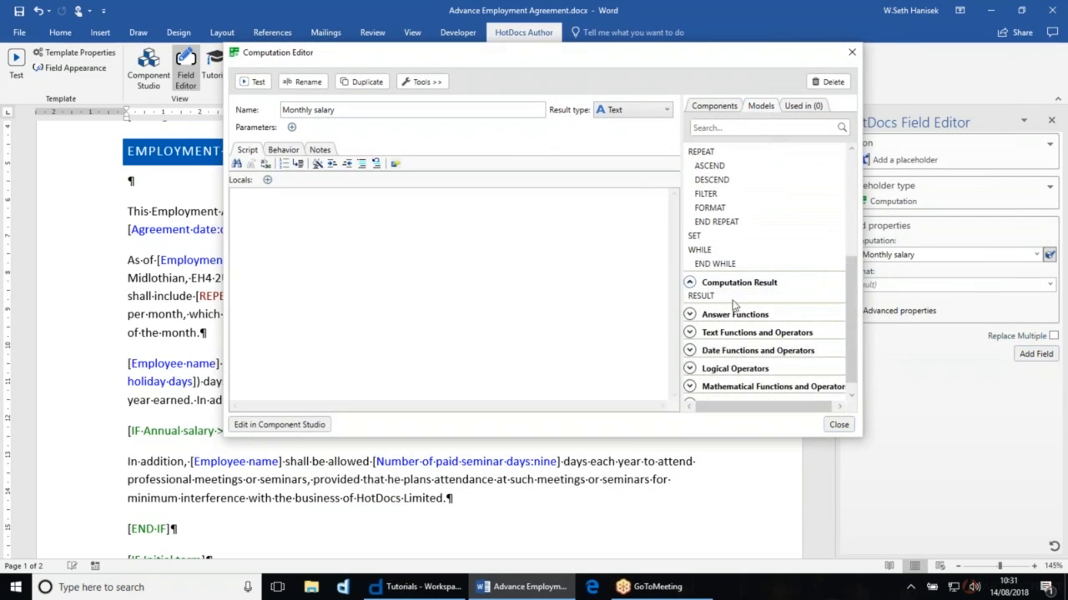
left_click(690, 315)
left_click_drag(851, 321, 863, 359)
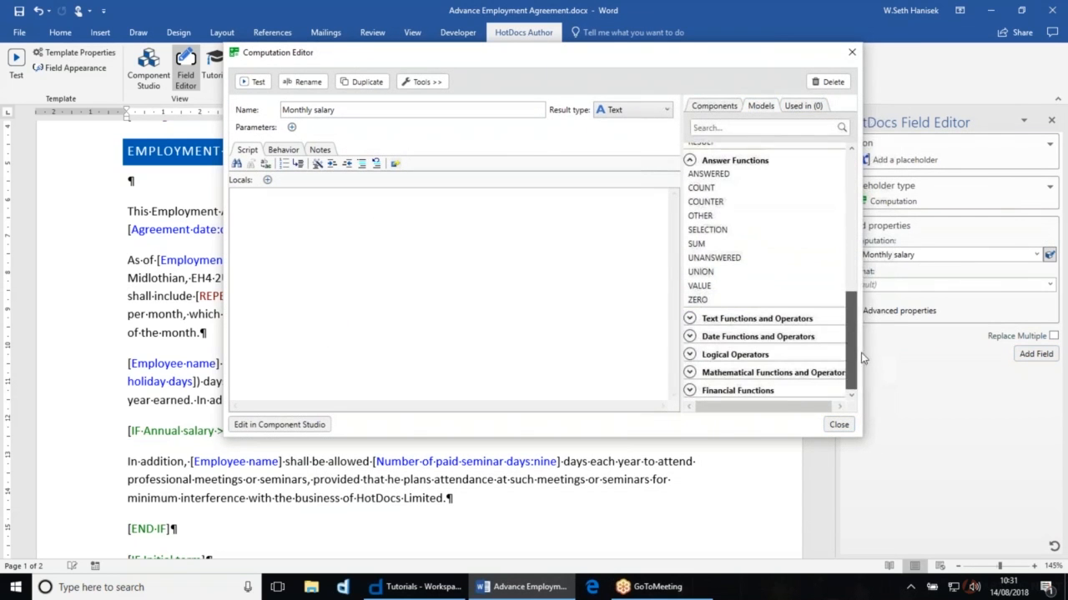
left_click(691, 319)
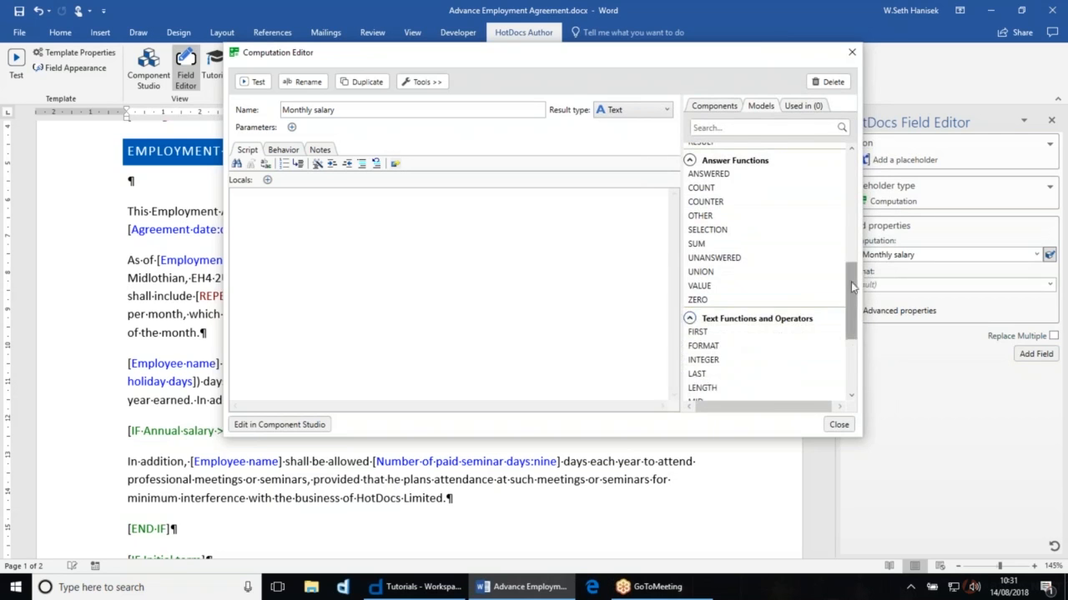
scroll(691, 333, "down", 4)
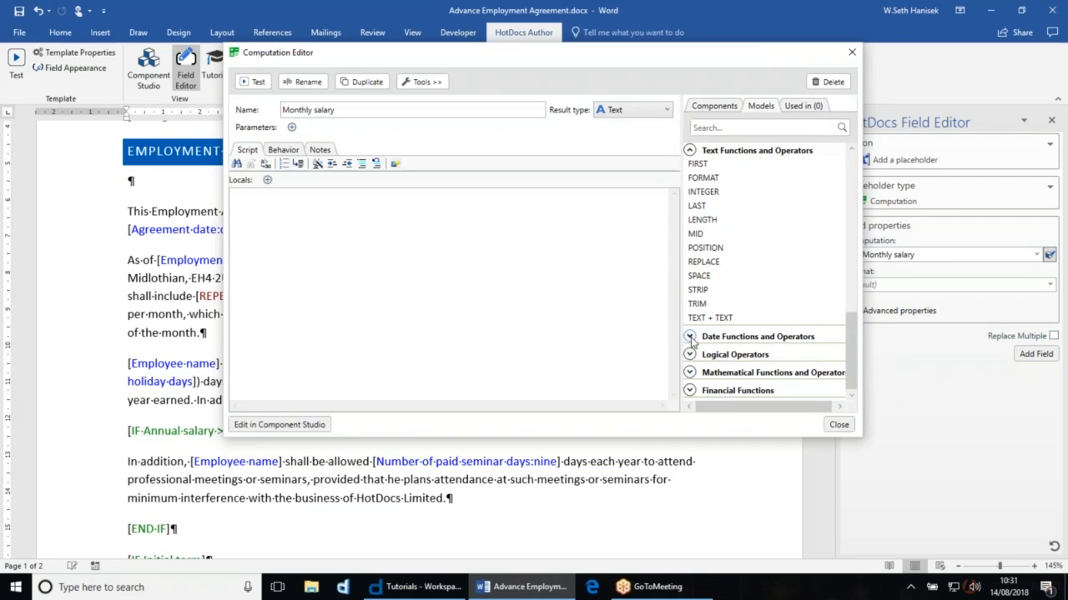
Insert the Annual salary variable into the Monthly salary script and set the computation's result type to Number
left_click(317, 241)
left_click(714, 106)
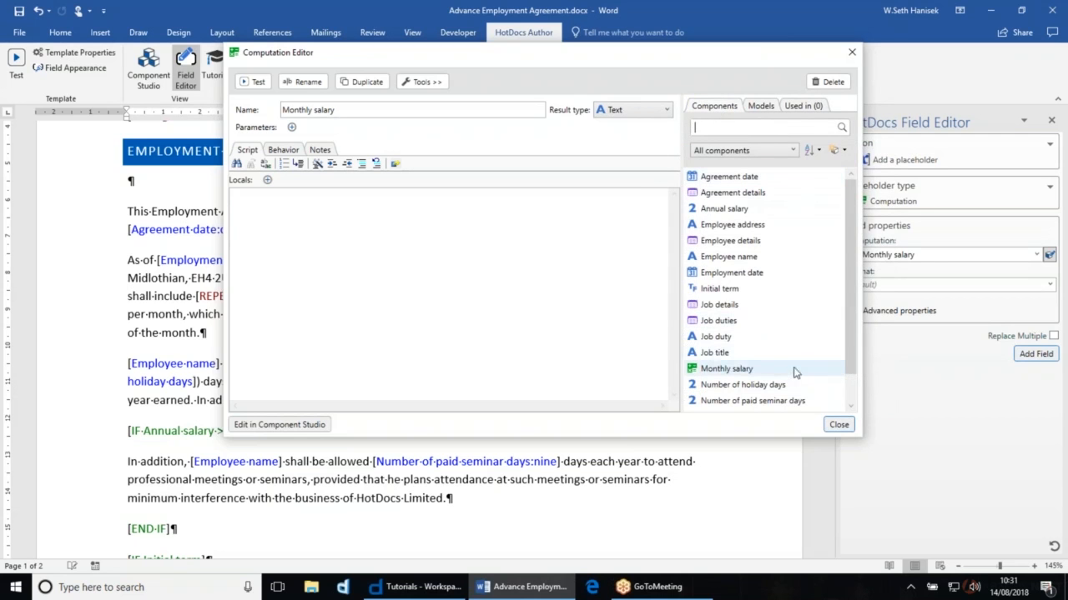
left_click(724, 210)
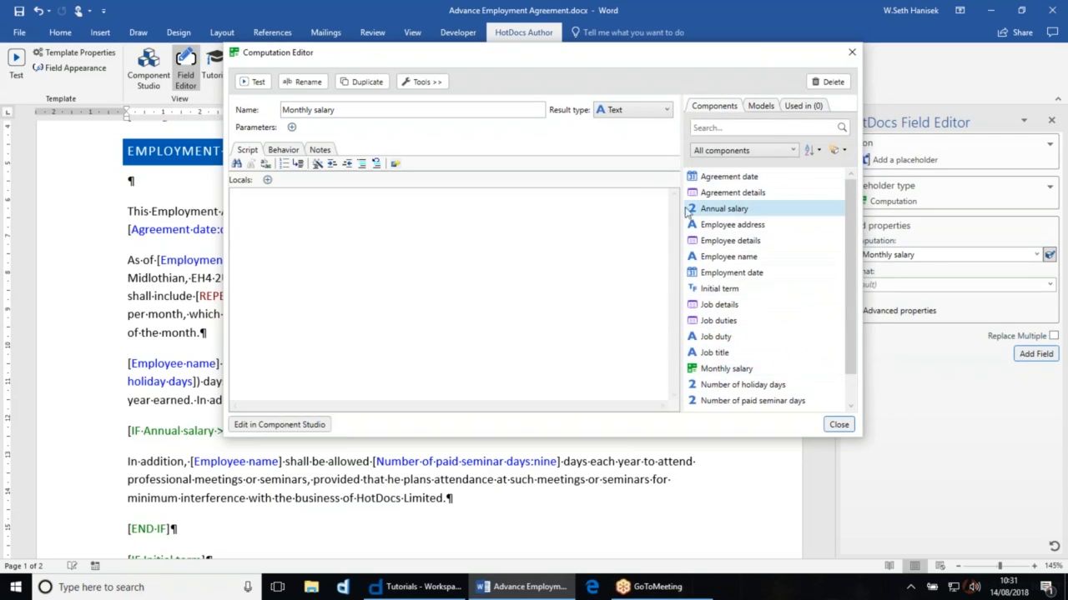
left_click_drag(724, 210, 276, 217)
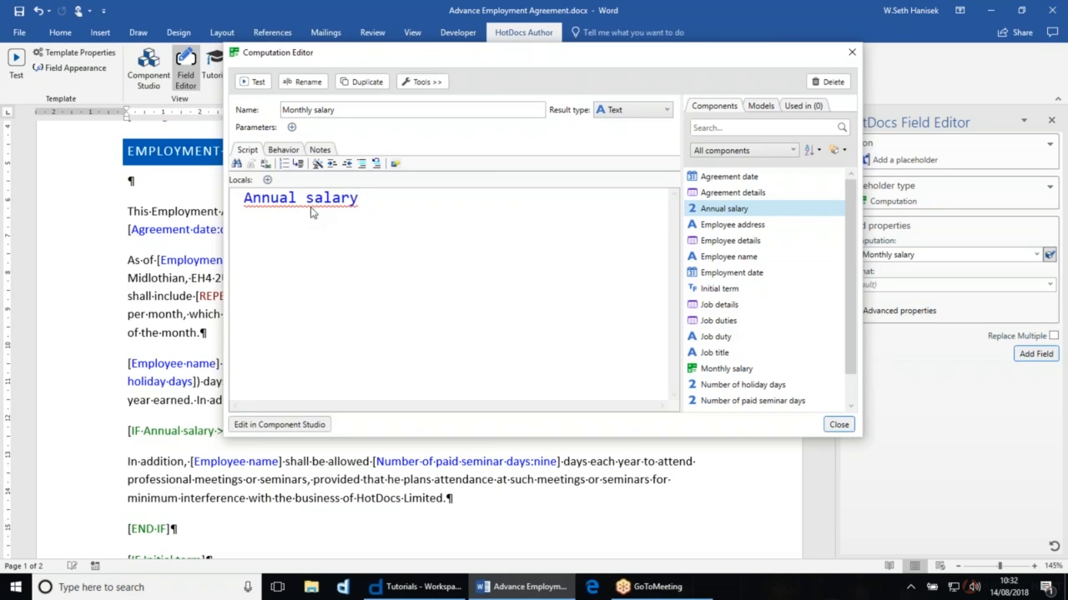
mouse_move(311, 212)
left_click(631, 110)
left_click(628, 142)
Complete the Monthly salary script so that it divides Annual salary by 12
left_click_drag(359, 198, 245, 209)
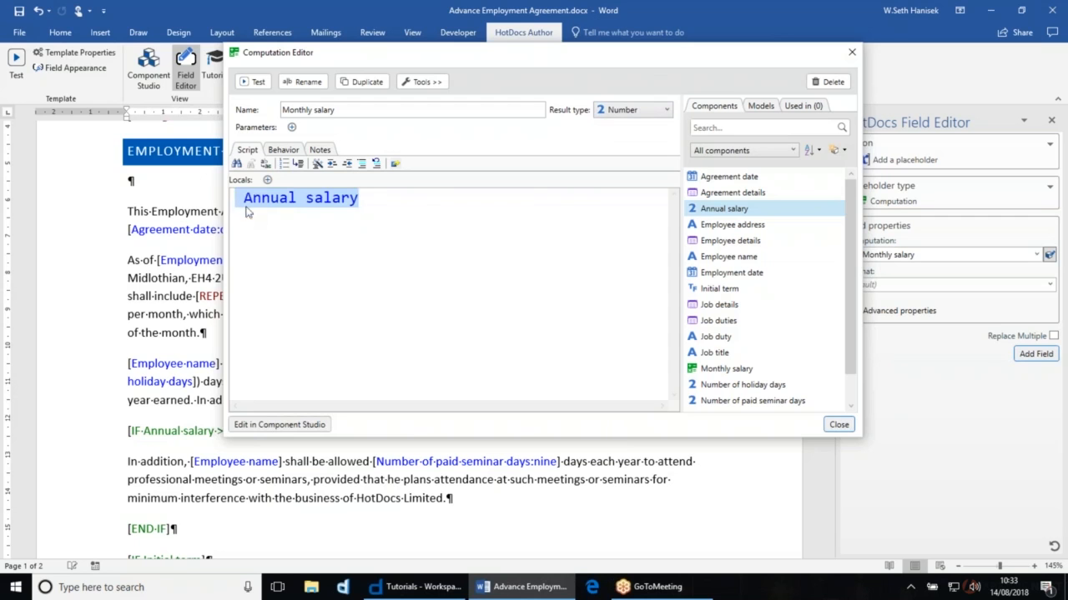
left_click(244, 203)
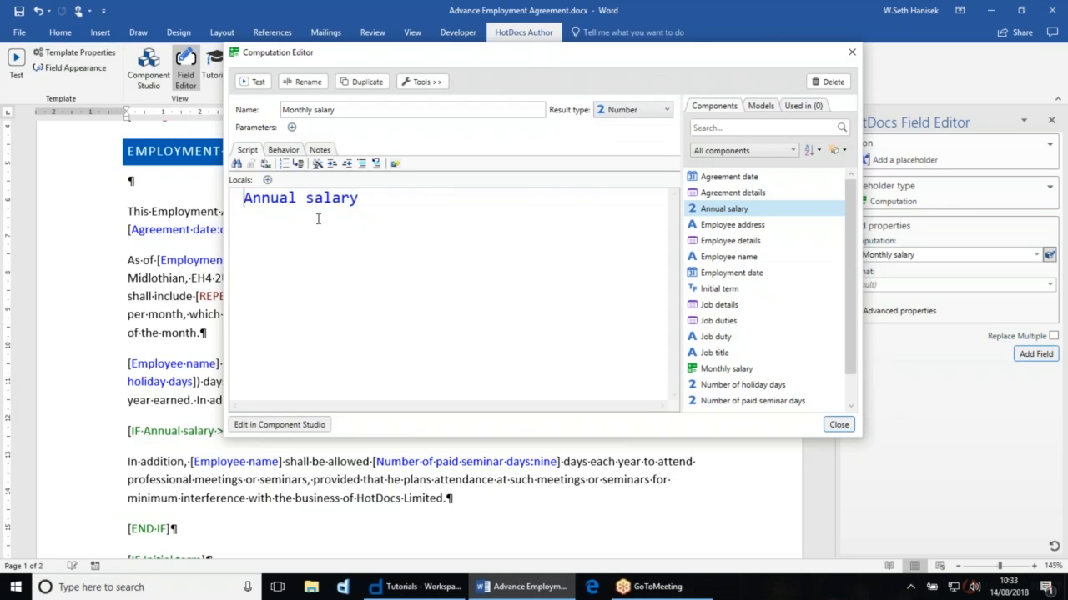
key("ctrl+Right")
key("ctrl+shift+Right")
key("Right")
type("/ 12")
Test the Monthly salary computation with an annual salary of 36000, check its result, and close the test
left_click(249, 82)
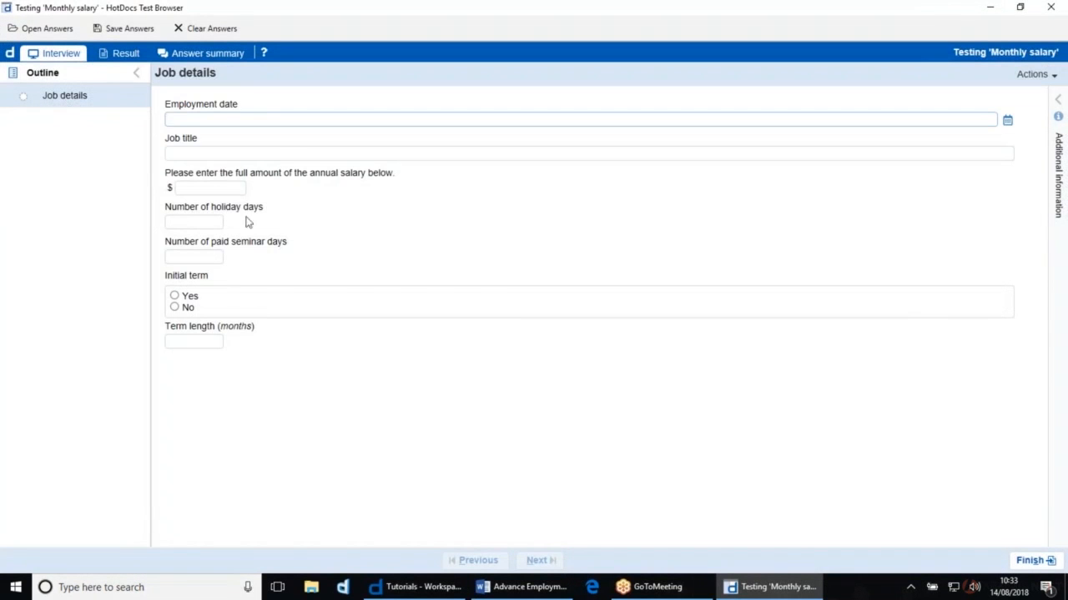
left_click(205, 191)
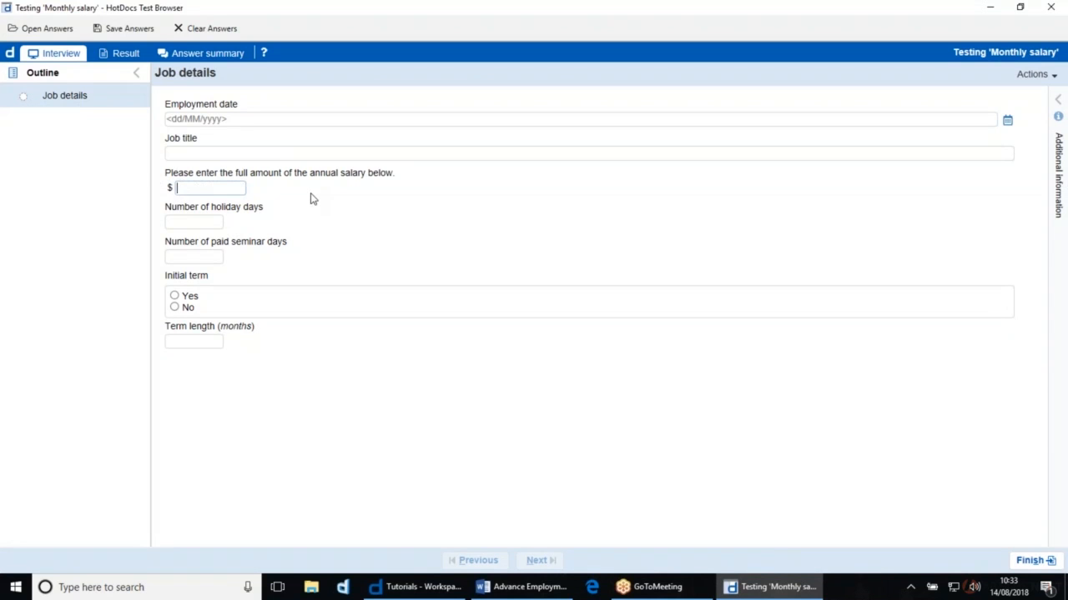
type("36000")
key("Tab")
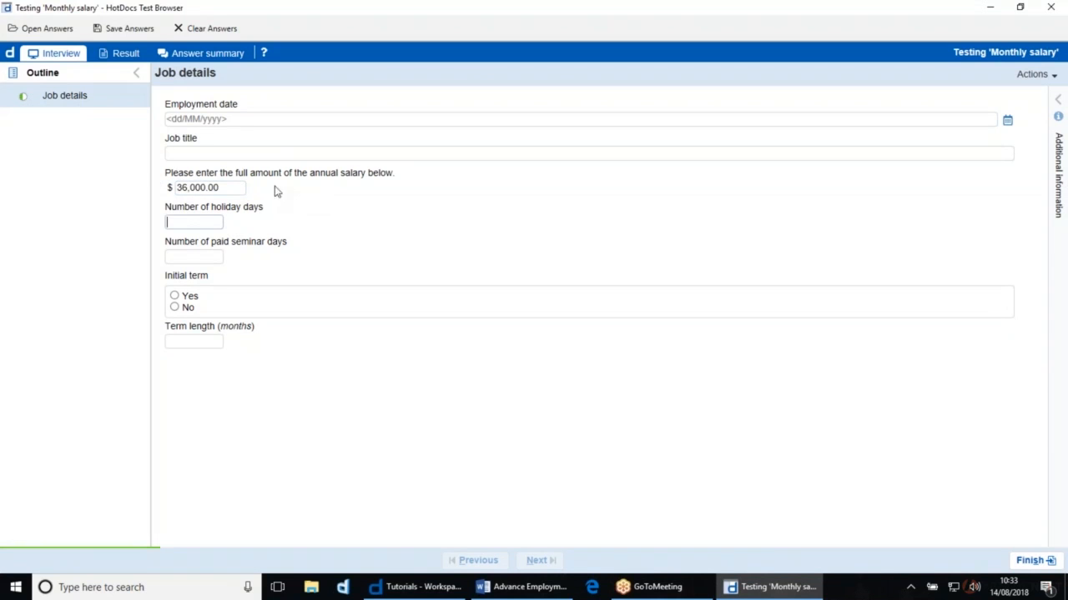
left_click(116, 54)
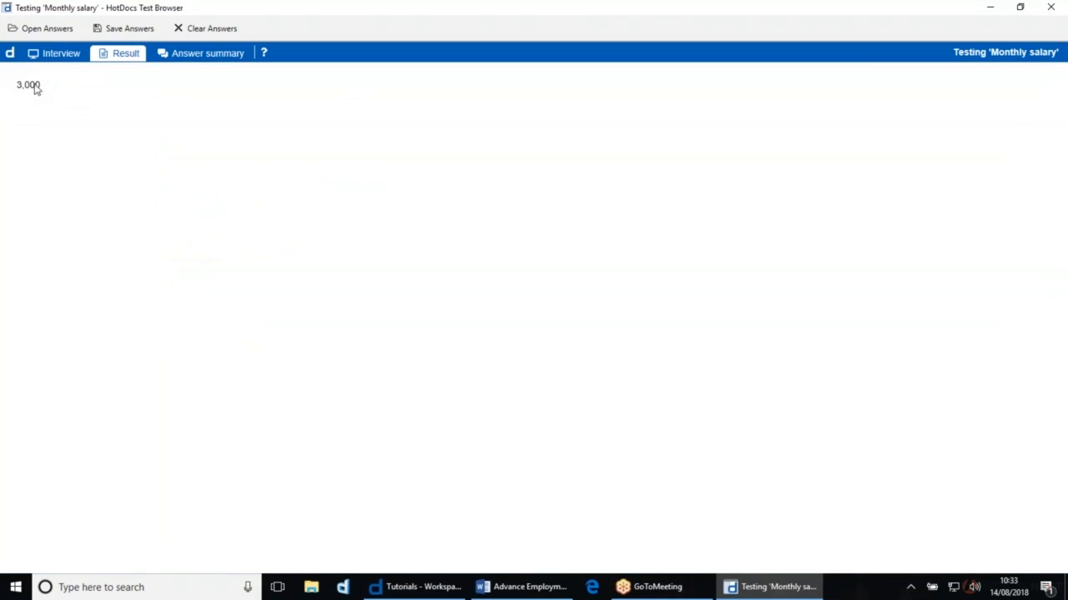
left_click(1050, 7)
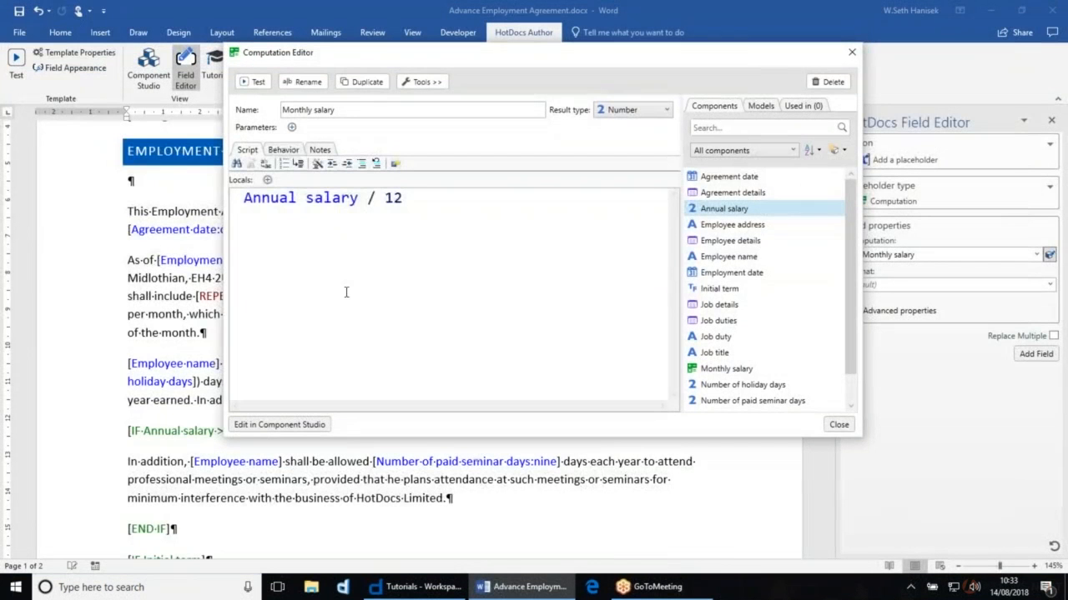
Set the Monthly salary computation's default format to 9,999.00 and return to its script
left_click(285, 150)
left_click(328, 198)
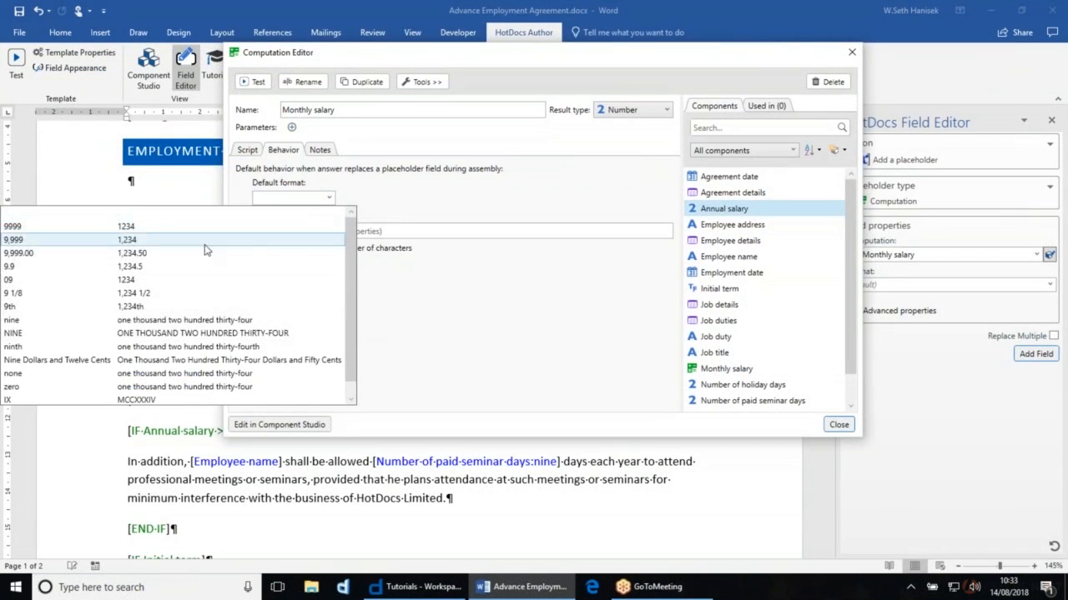
left_click(187, 253)
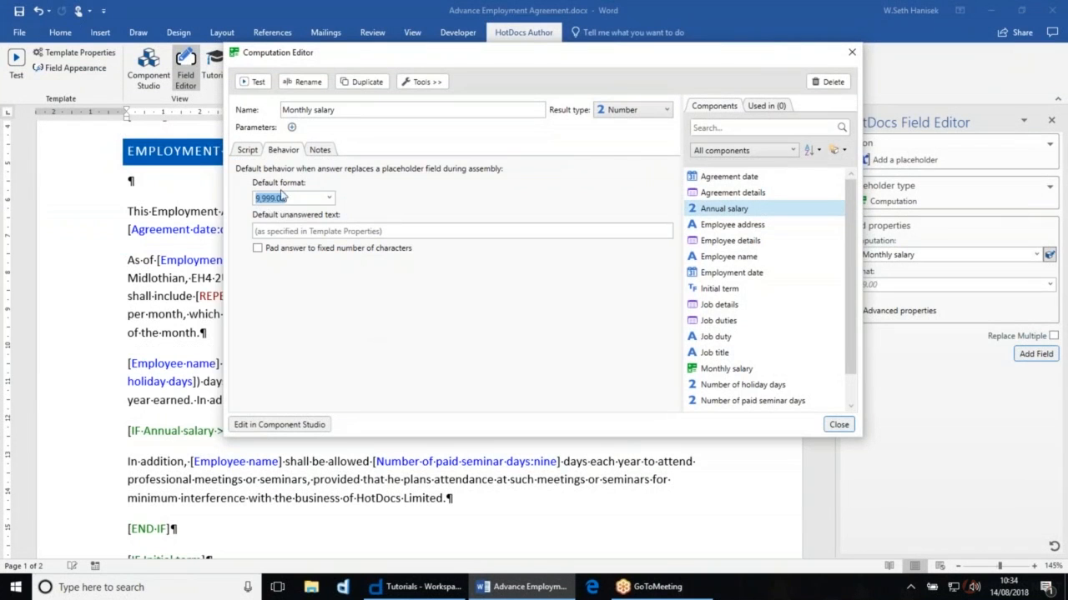
left_click(284, 198)
left_click(247, 151)
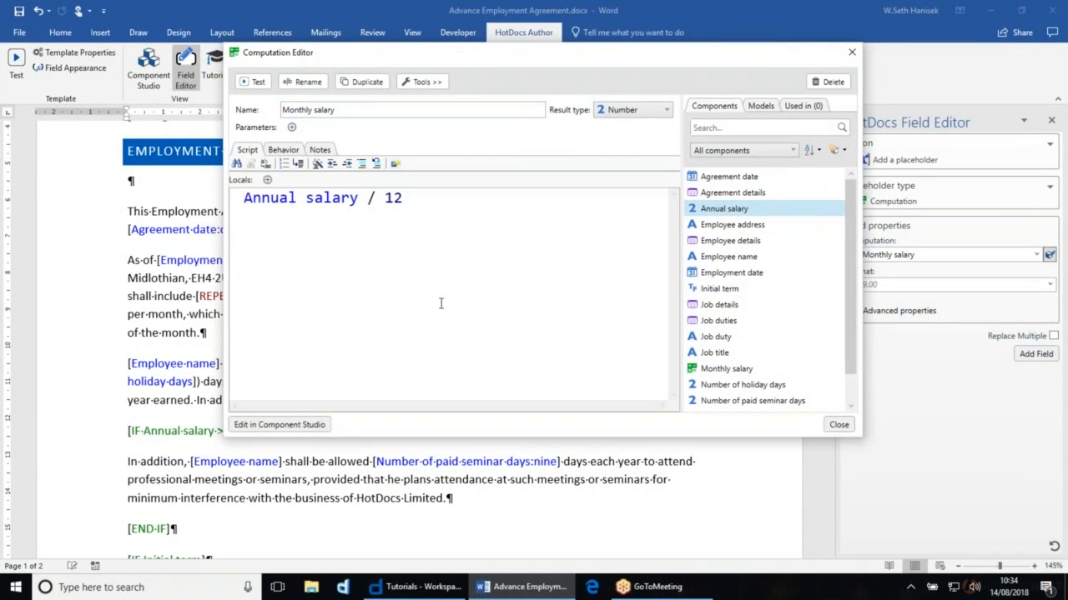
Close the computation and replace the selected 3,400.00 amount with the Monthly salary field
left_click(838, 424)
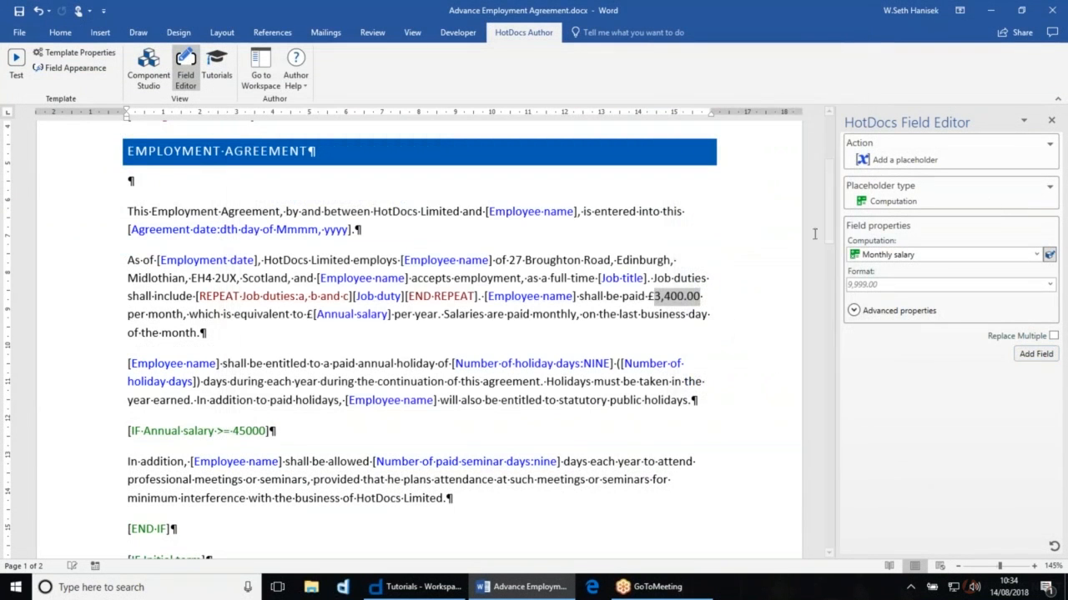
left_click(1036, 356)
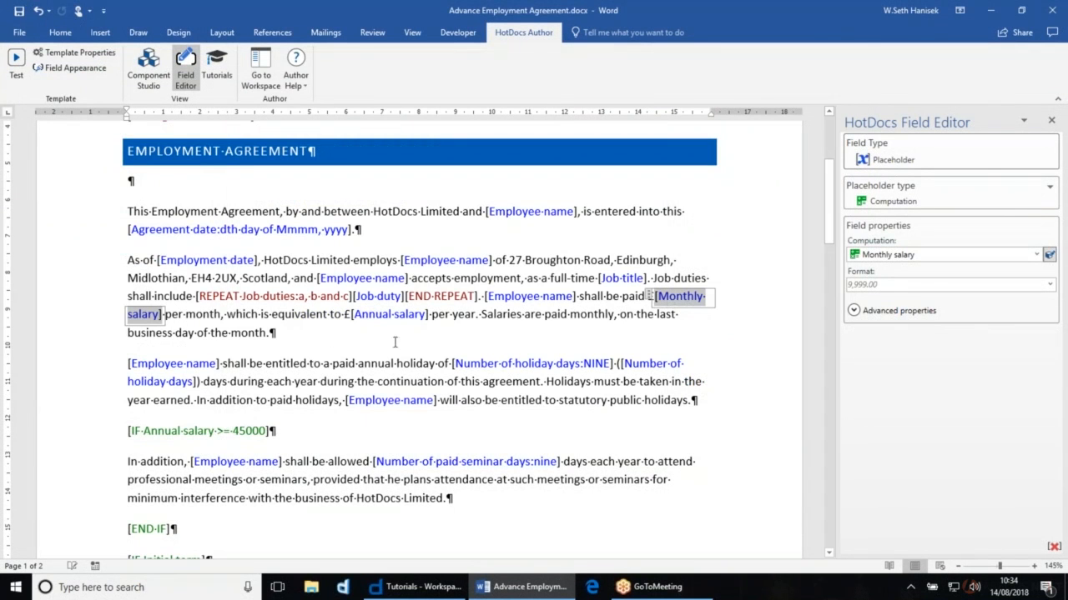
left_click(489, 315)
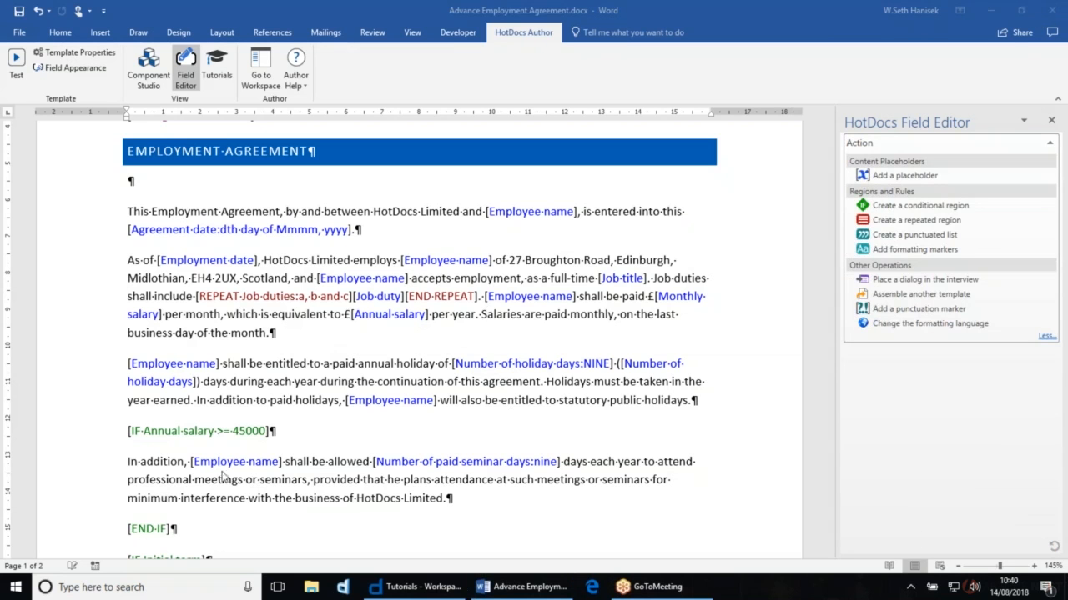
Change the condition type of the IF Annual salary >= 45000 instruction from a Number variable to an Expression
left_click(169, 437)
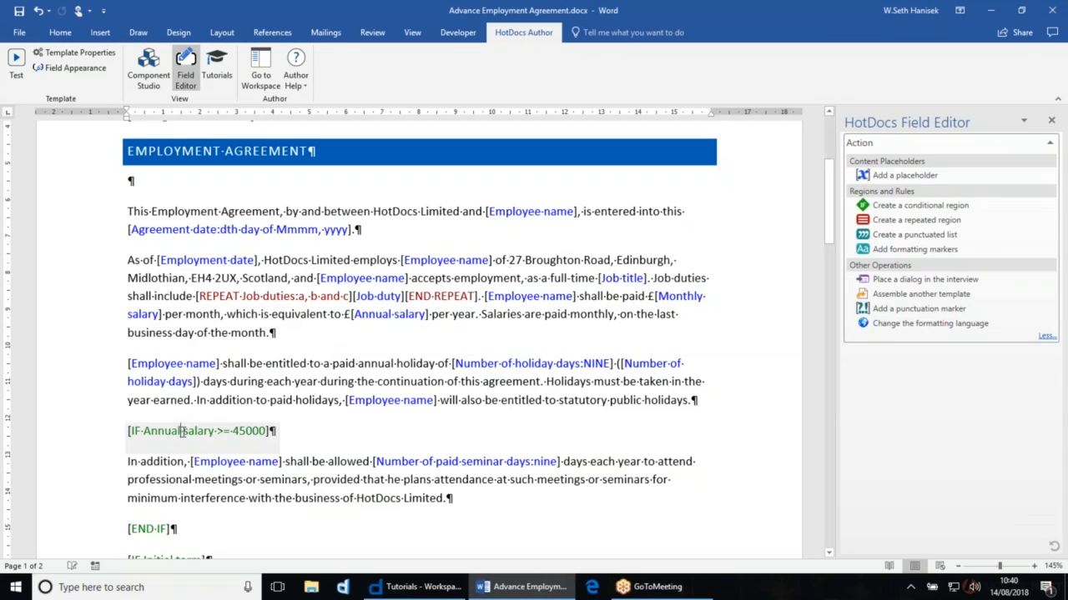
left_click(181, 430)
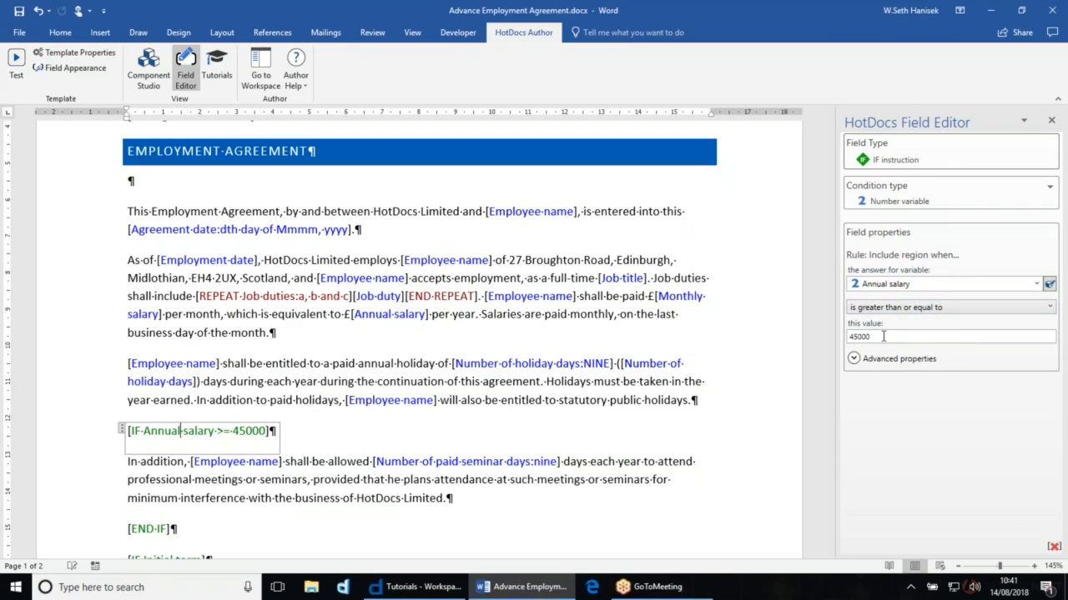
left_click(900, 203)
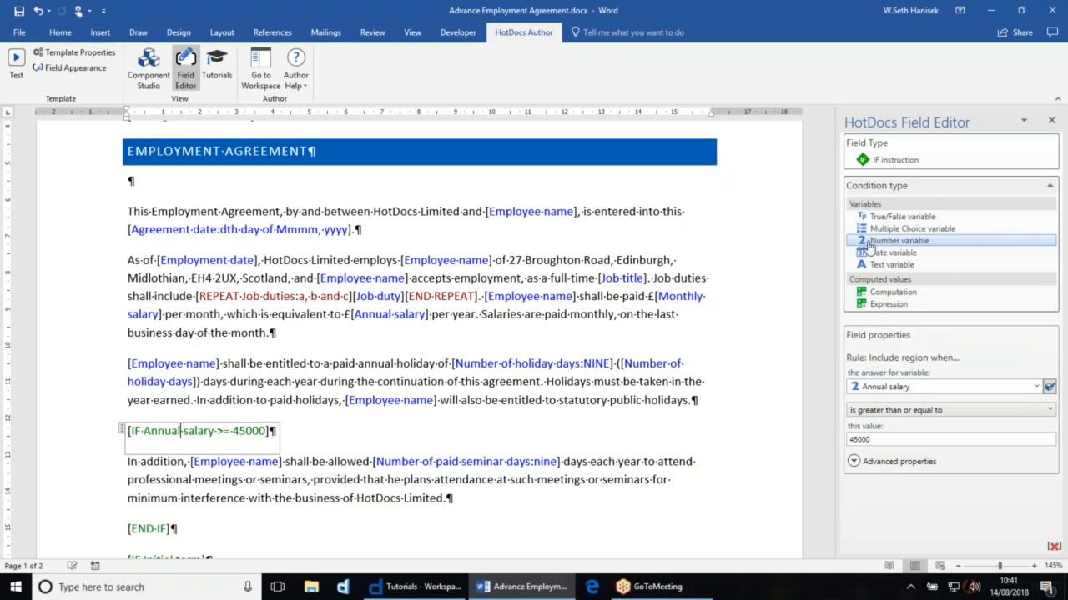
left_click(886, 305)
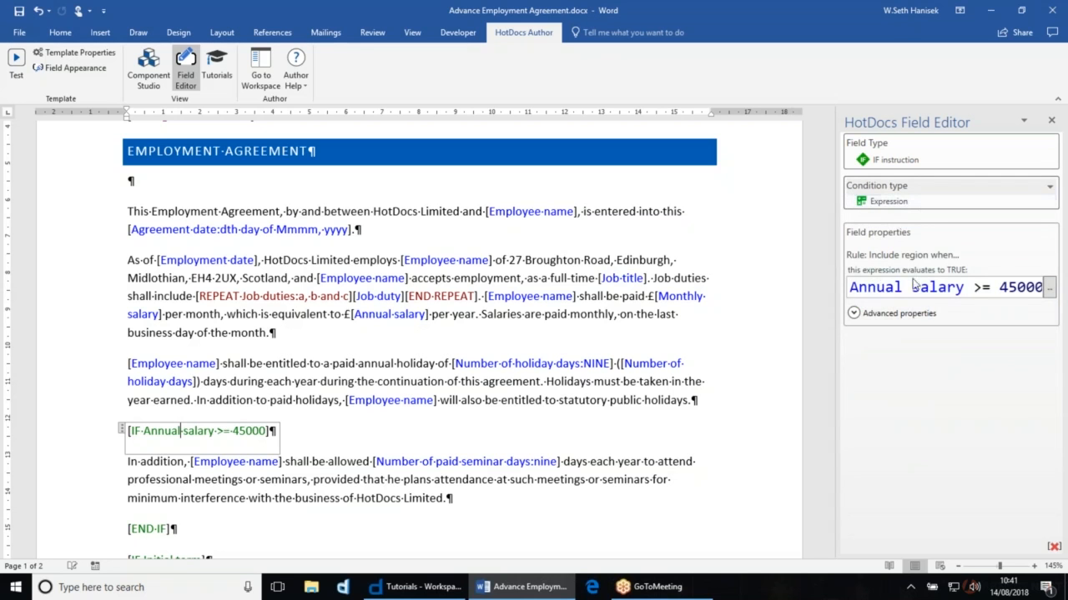
left_click_drag(851, 287, 991, 288)
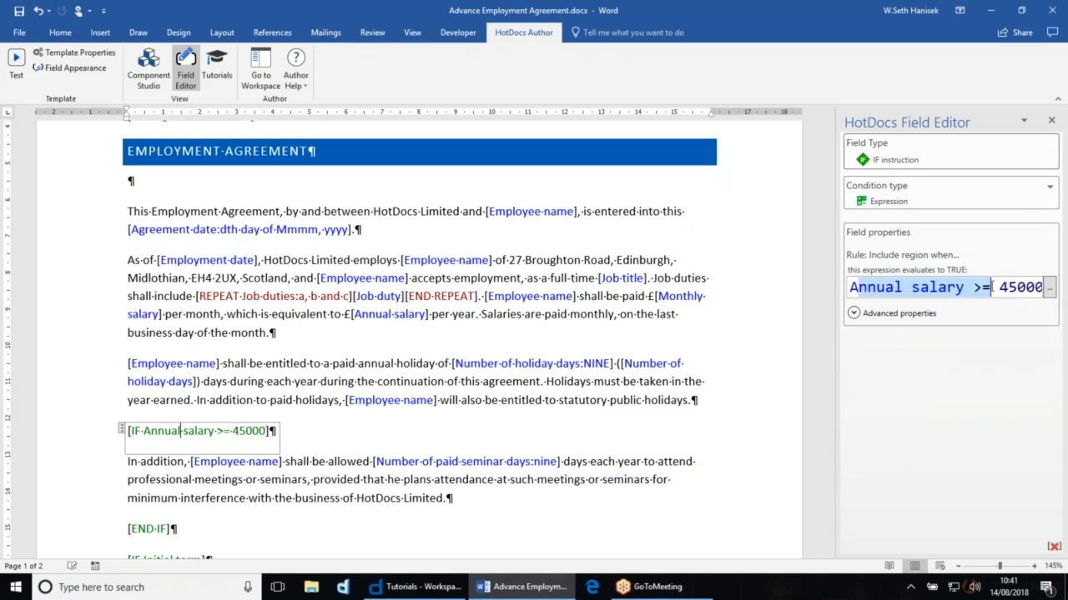
left_click(947, 291)
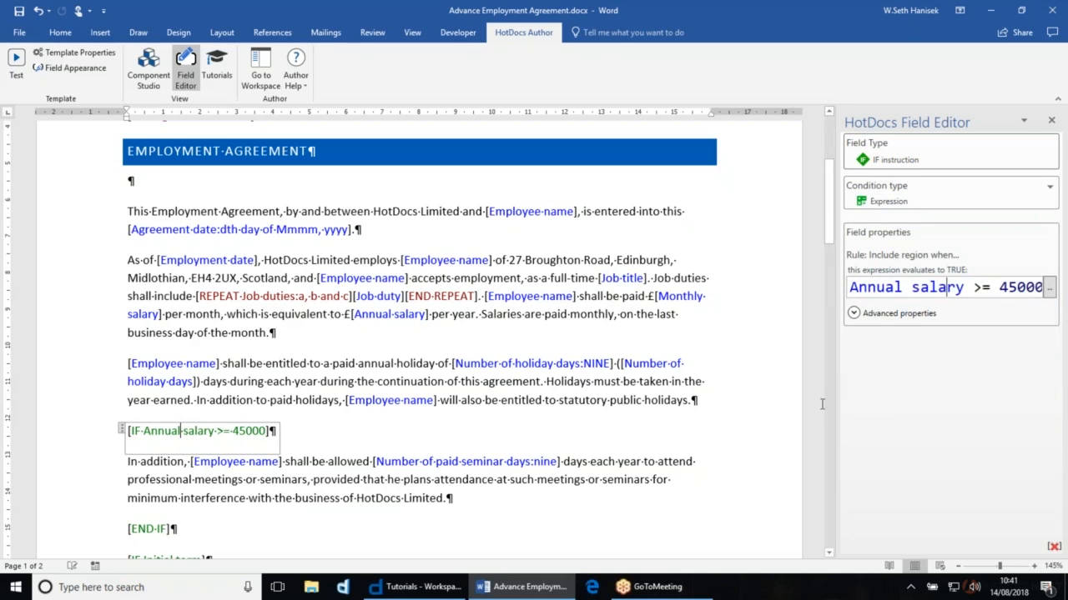
left_click(899, 209)
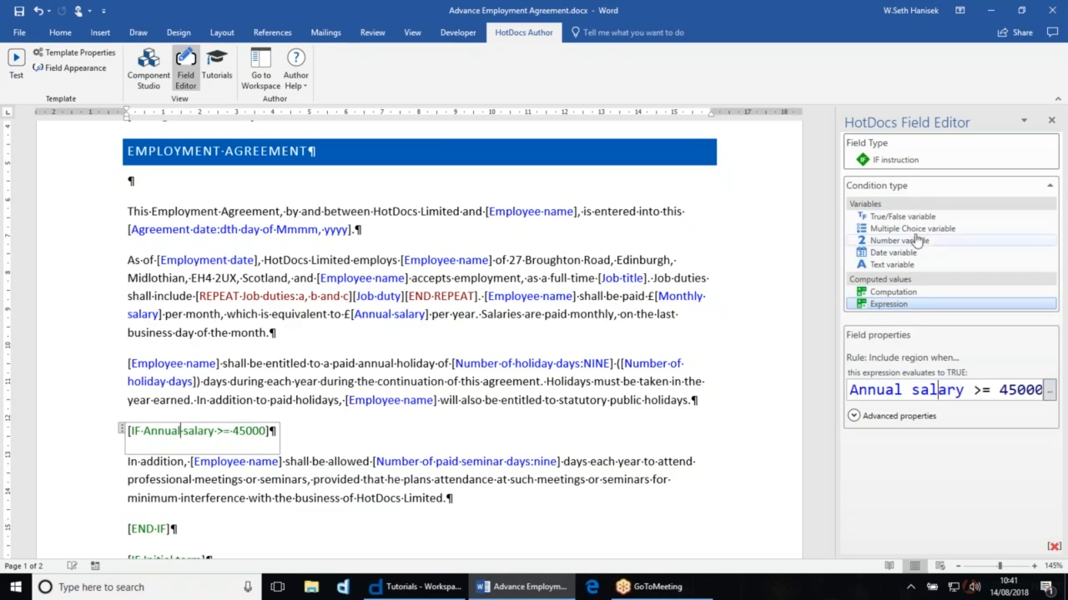
Open the IF condition's expression in the larger editor and insert an empty line above Annual salary >= 45000
left_click(1050, 390)
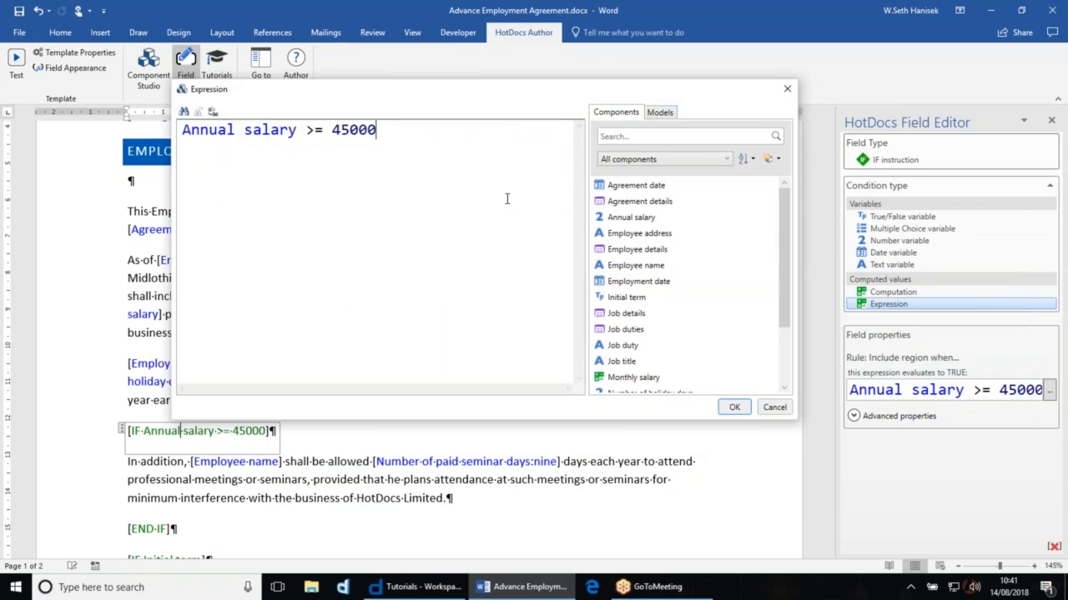
key("ctrl+Left")
key("ctrl+Left")
key("ctrl+Left")
key("Return")
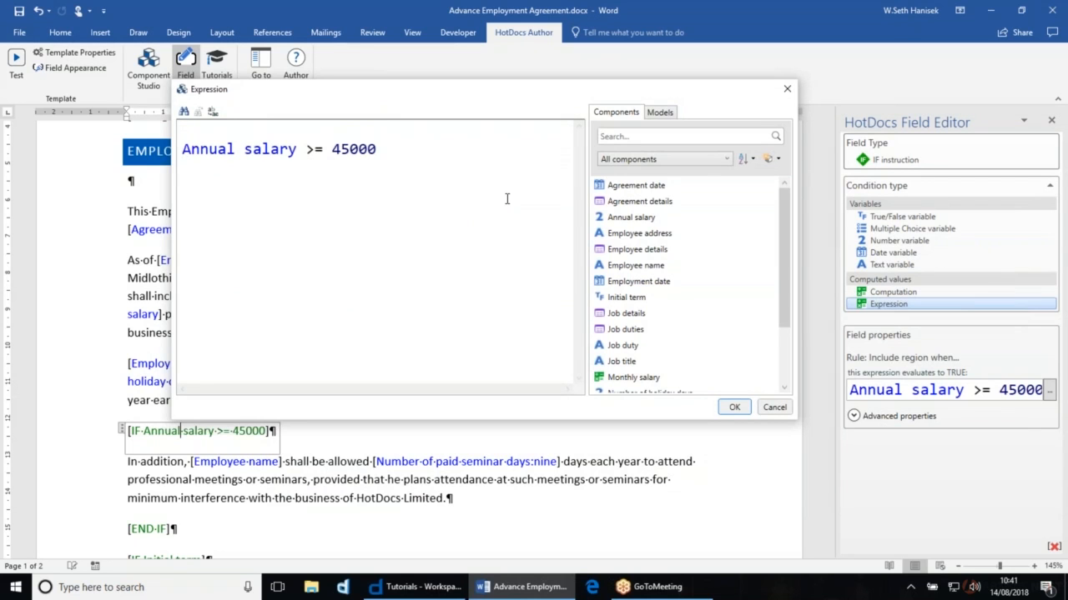
Try inserting the ANSWERED answer function model on the empty line of the expression, and undo it
left_click(657, 112)
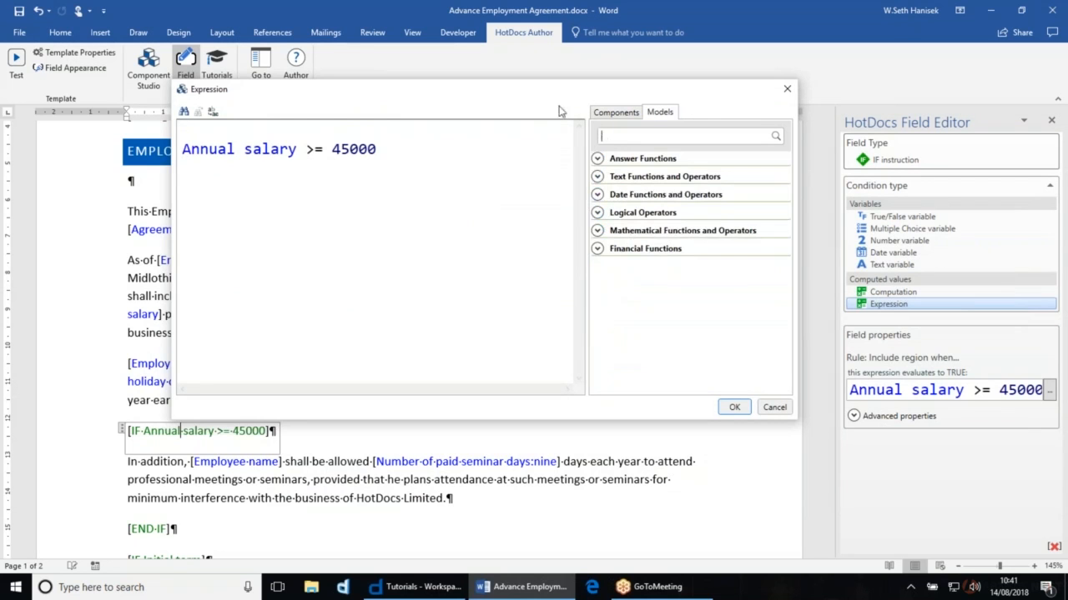
left_click(599, 159)
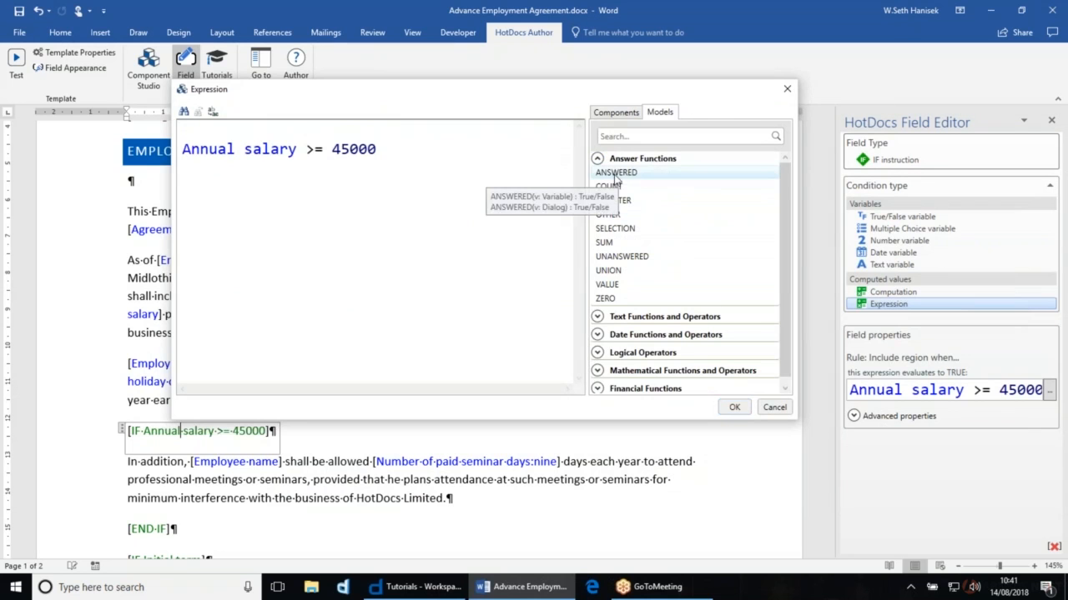
left_click_drag(615, 178, 381, 130)
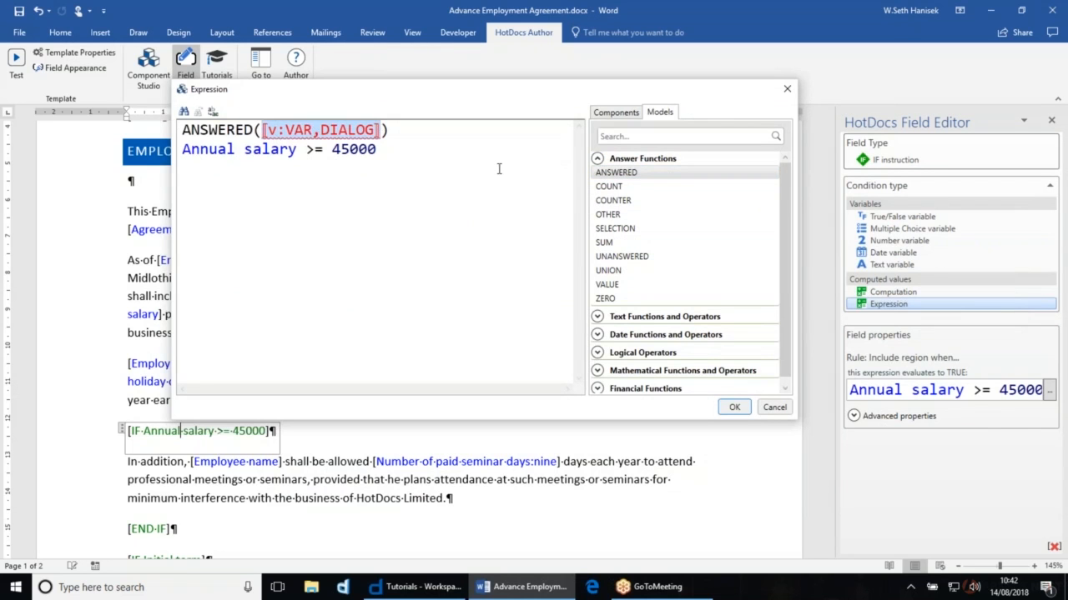
key("ctrl+z")
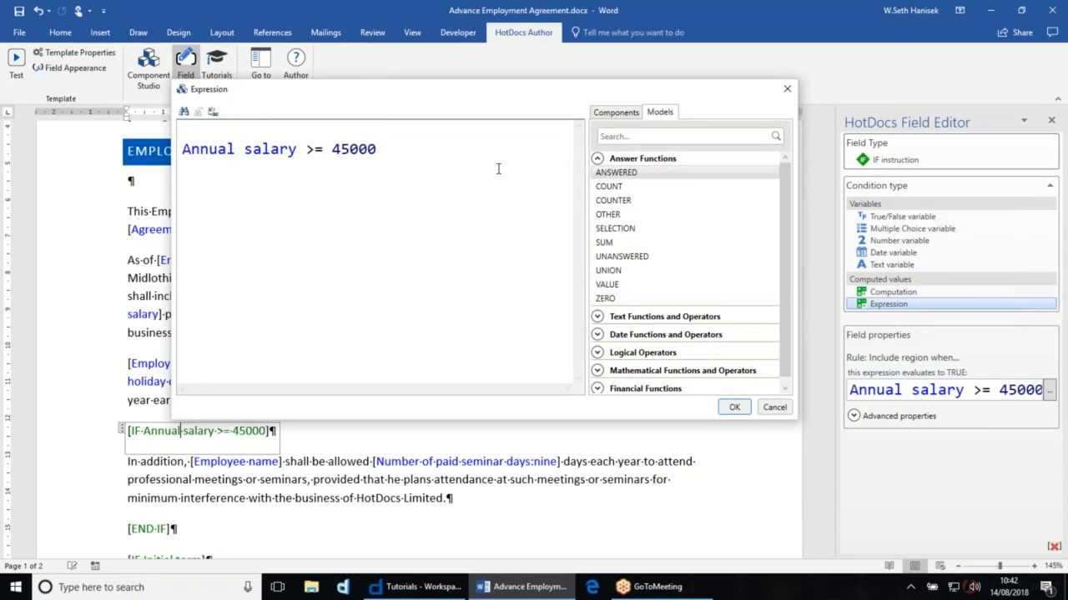
Extend the expression to a single line reading ANSWERED(Annual salary) AND Annual salary >= 45000
type("answ")
key("ctrl+space")
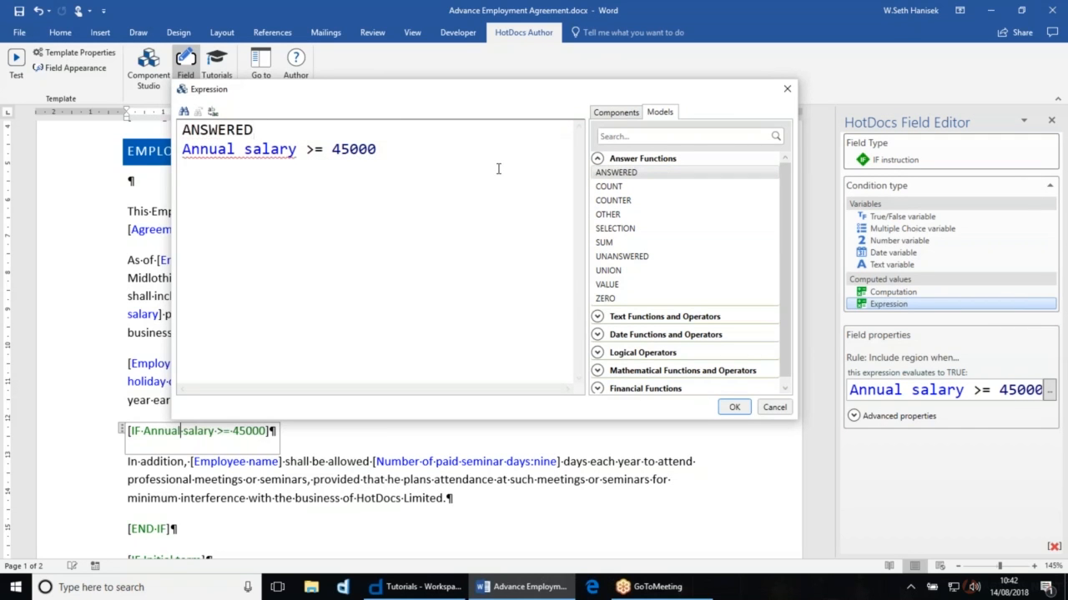
type("(")
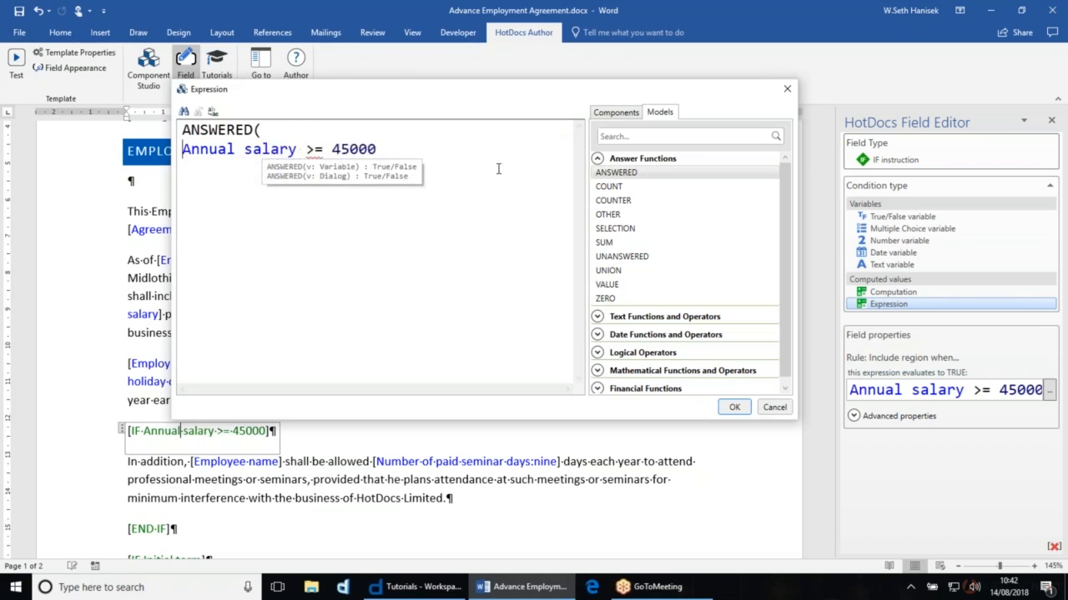
type("annual s")
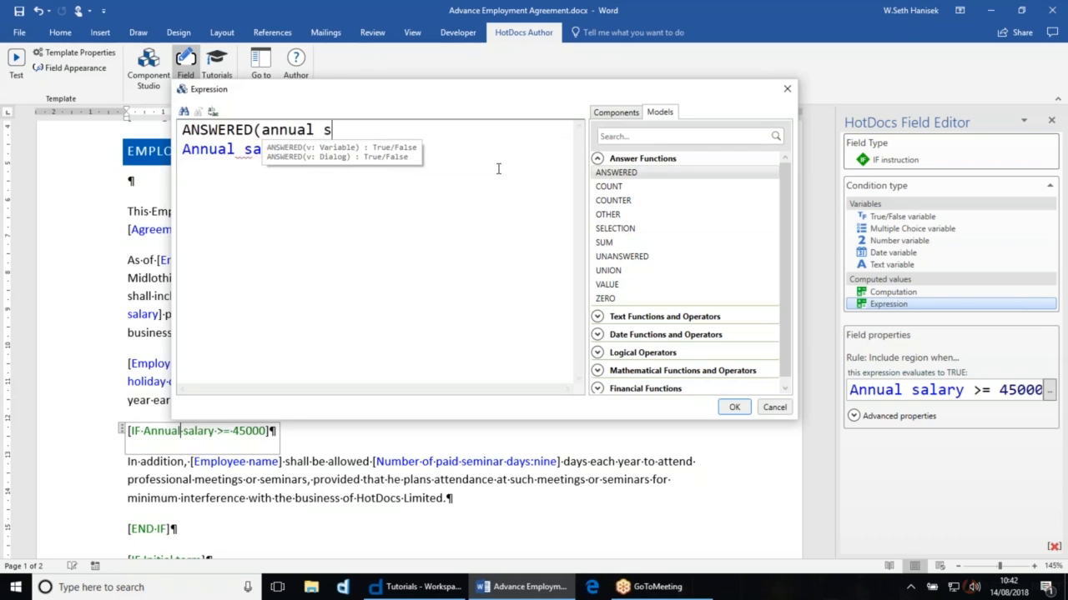
type("alary)")
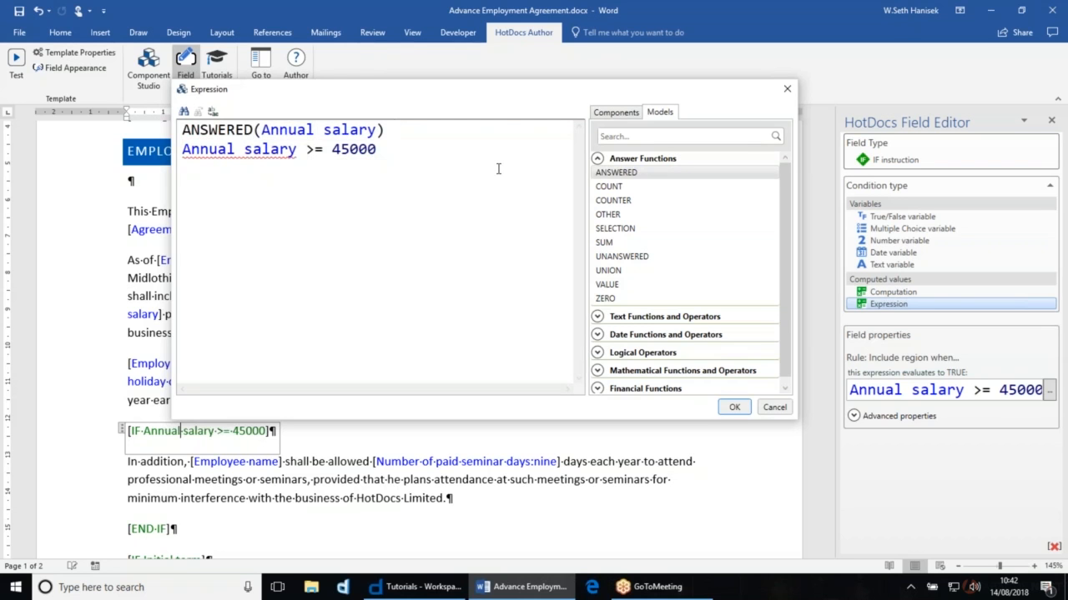
type("AND")
key("Delete")
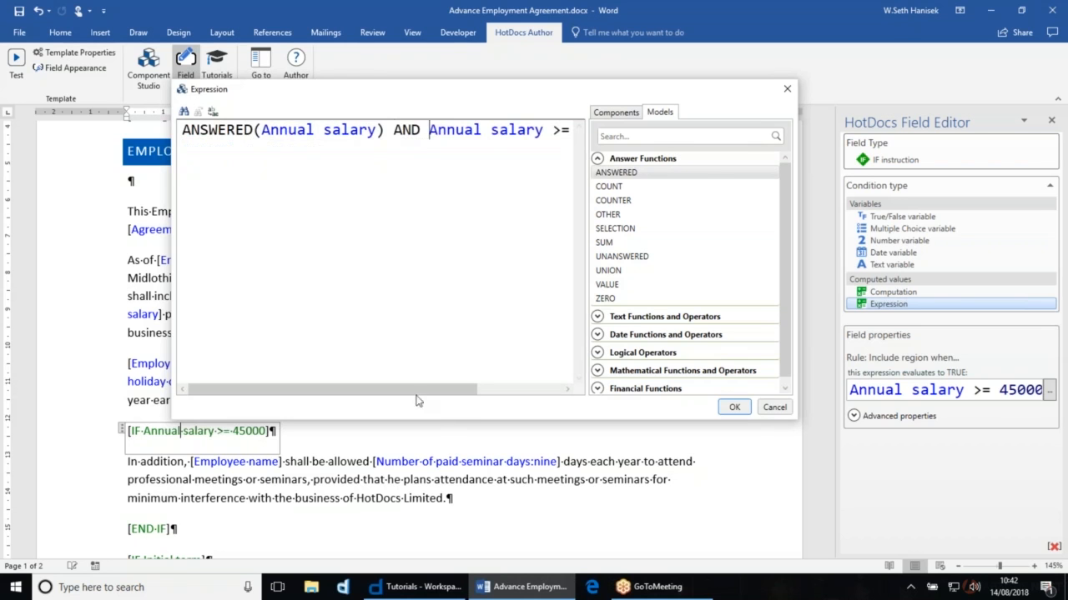
left_click_drag(417, 389, 500, 389)
left_click(539, 130)
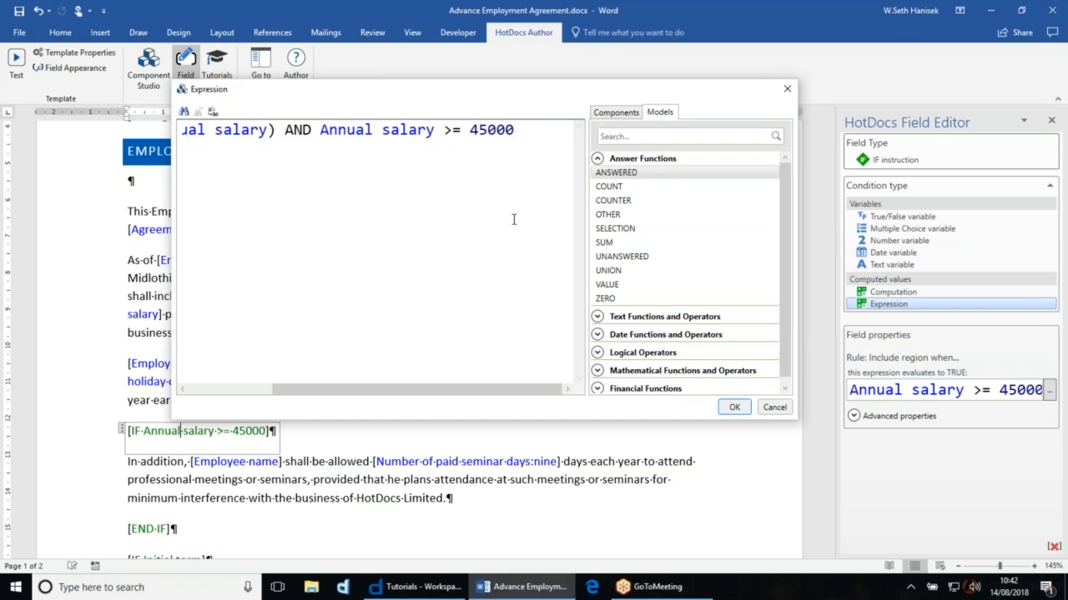
Append AND Annual salary <= 1000000 to the IF condition's expression and apply it to the seminar clause's IF instruction
type("AND annua")
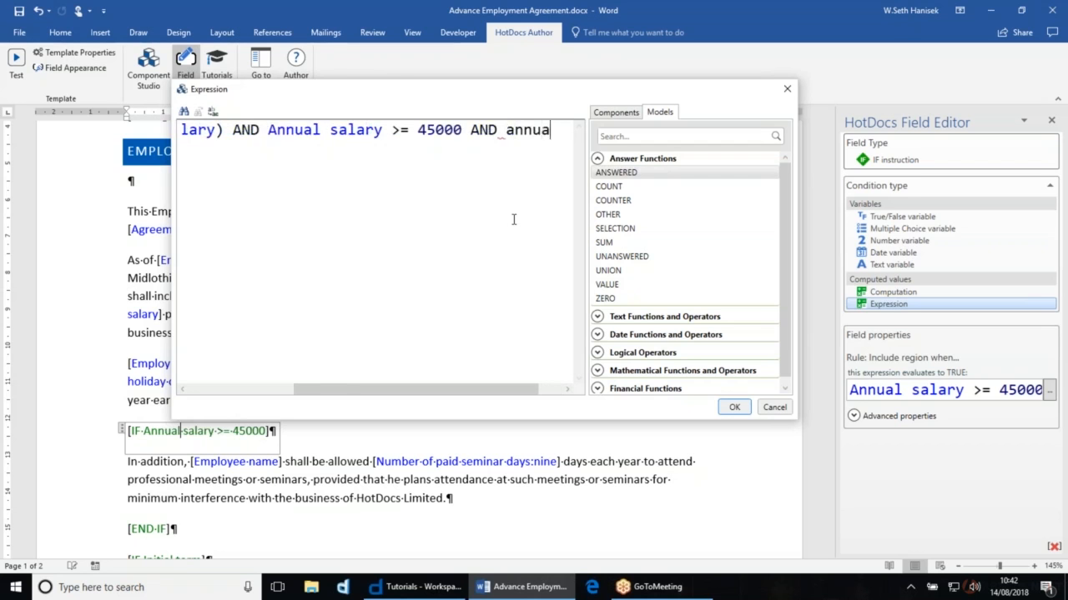
type("l salary ")
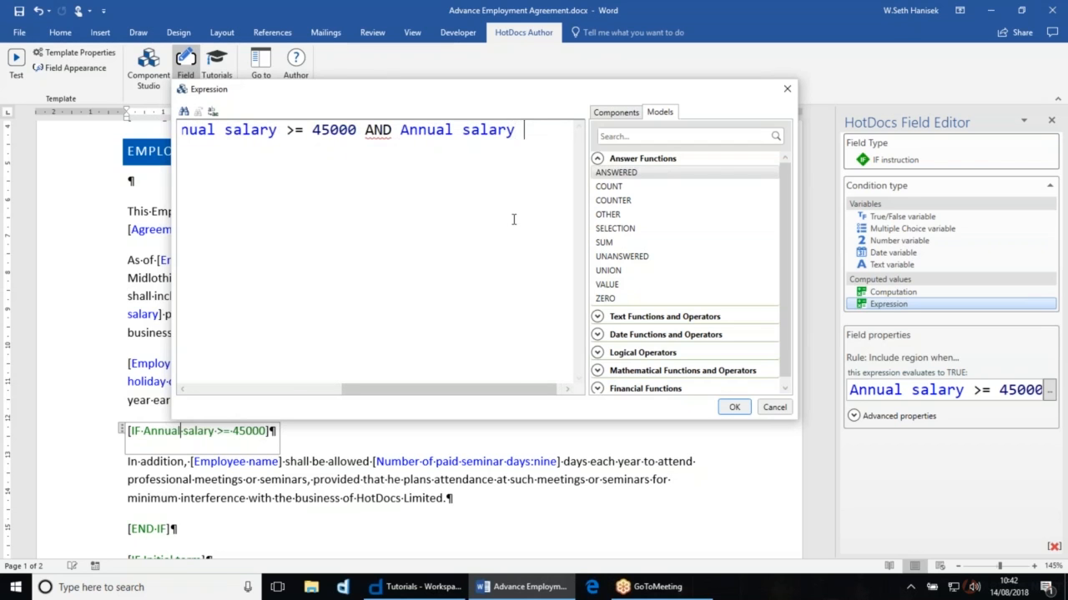
type("<= 1")
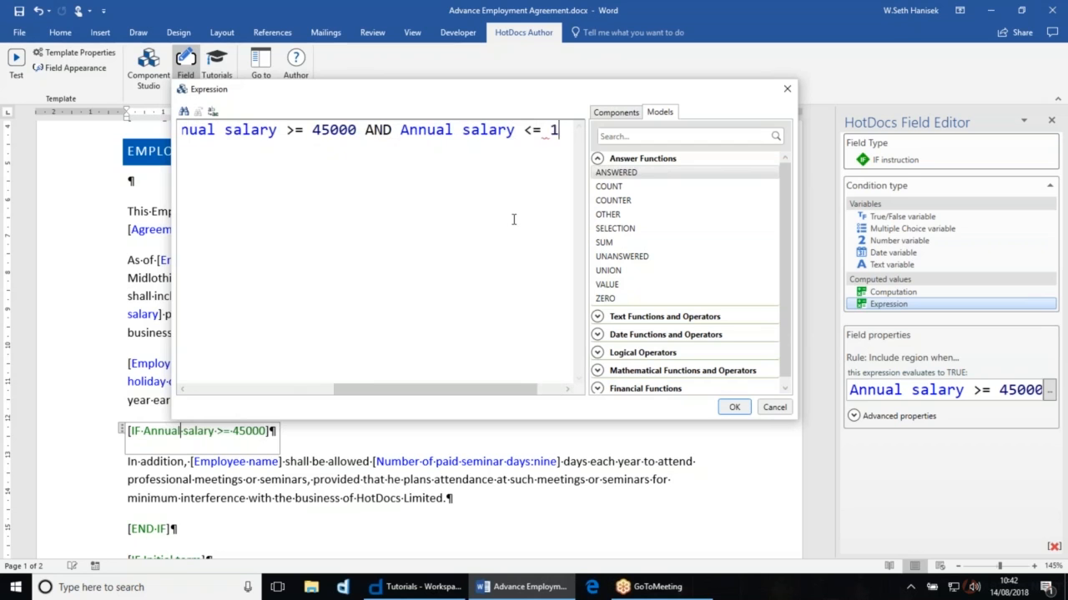
type("000000")
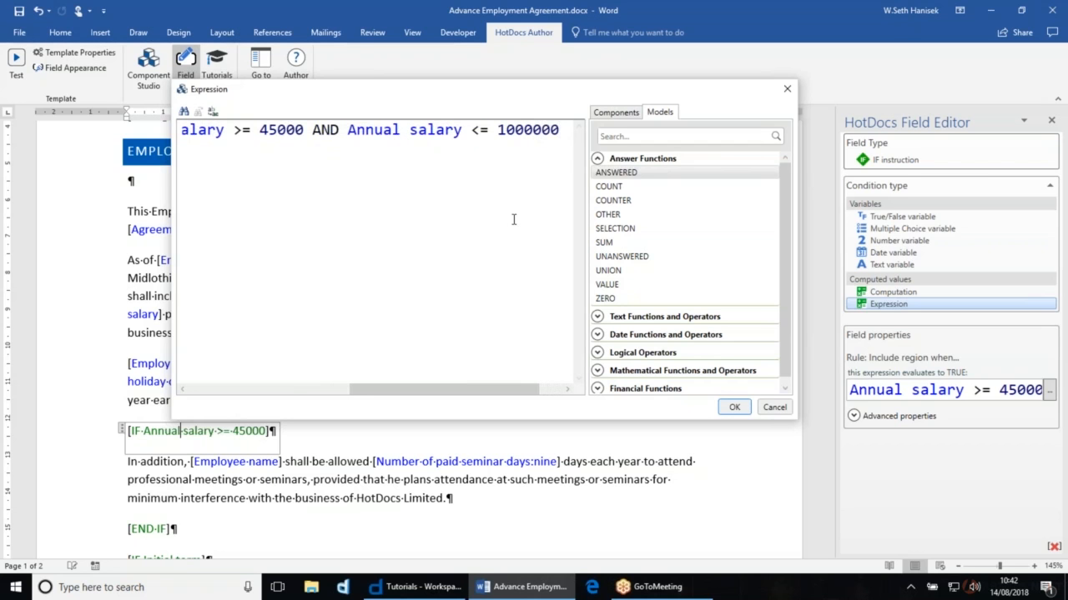
key("ctrl+Left")
key("Home")
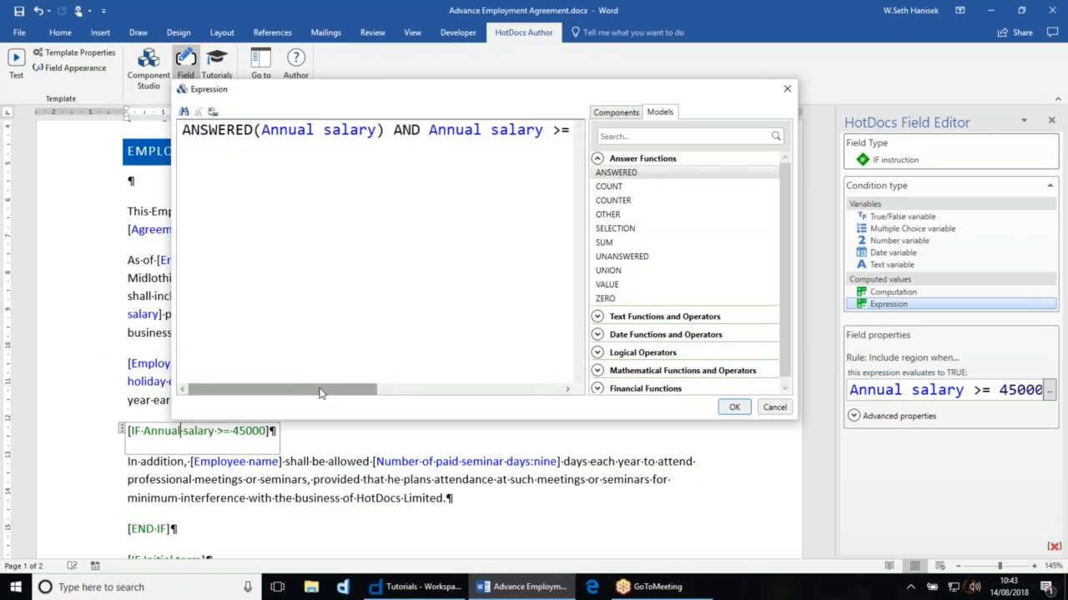
left_click_drag(319, 393, 506, 393)
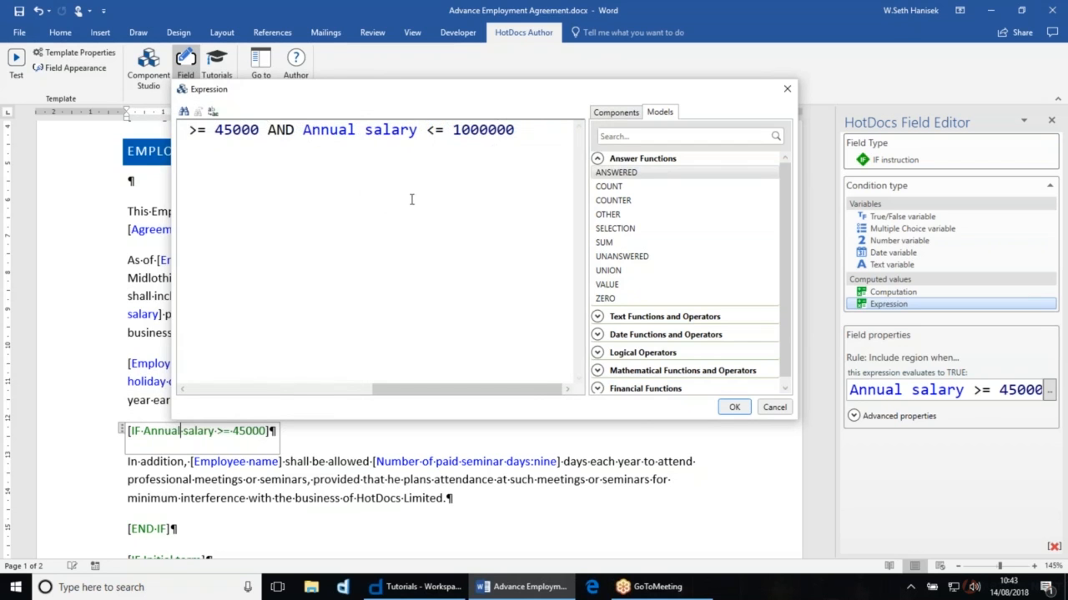
left_click(736, 410)
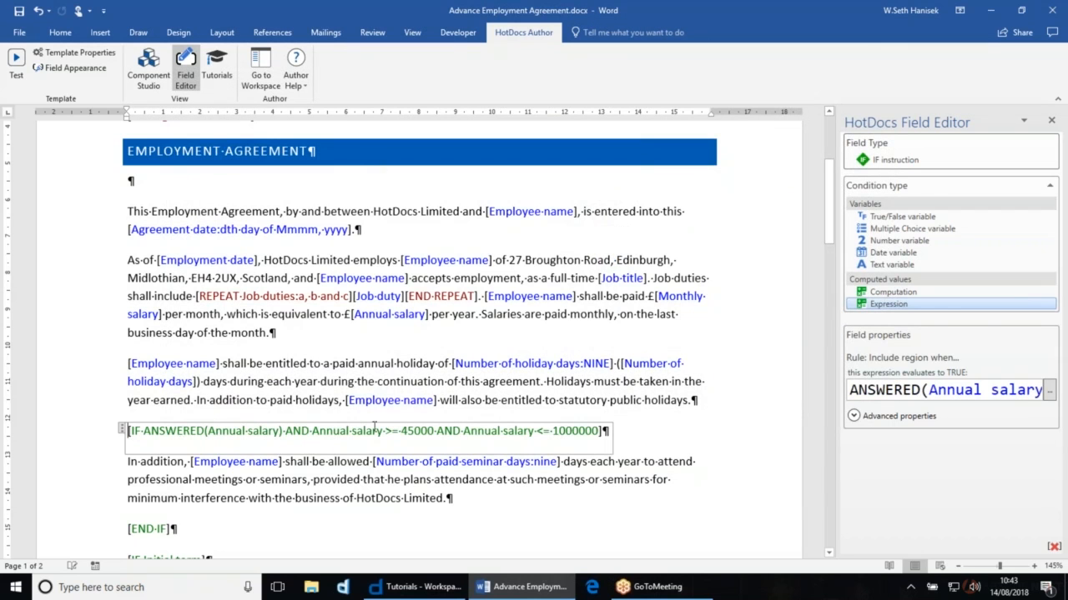
left_click(607, 387)
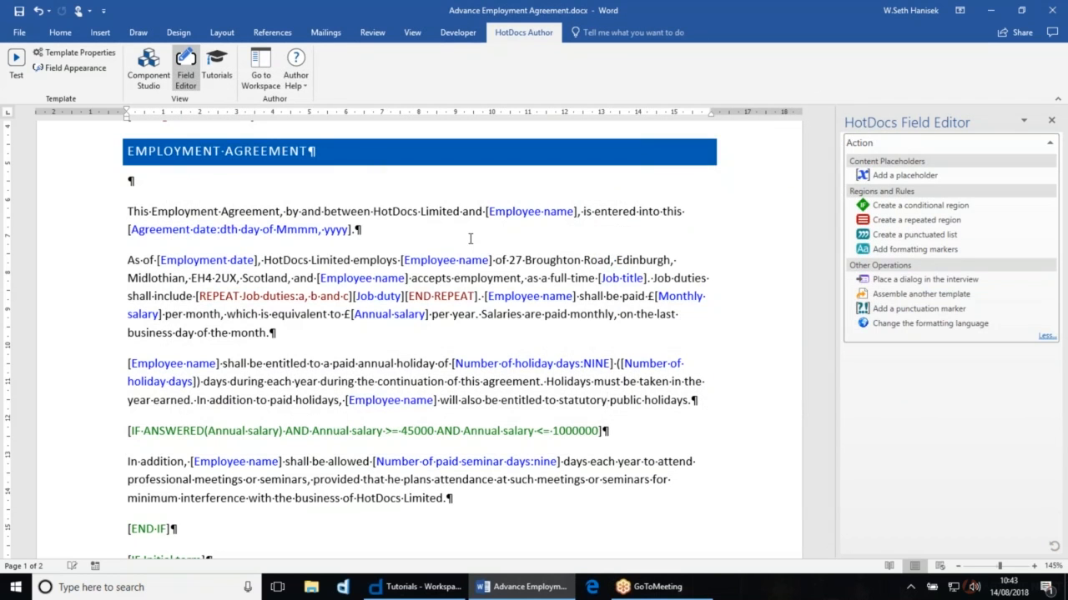
scroll(467, 267, "down", 5)
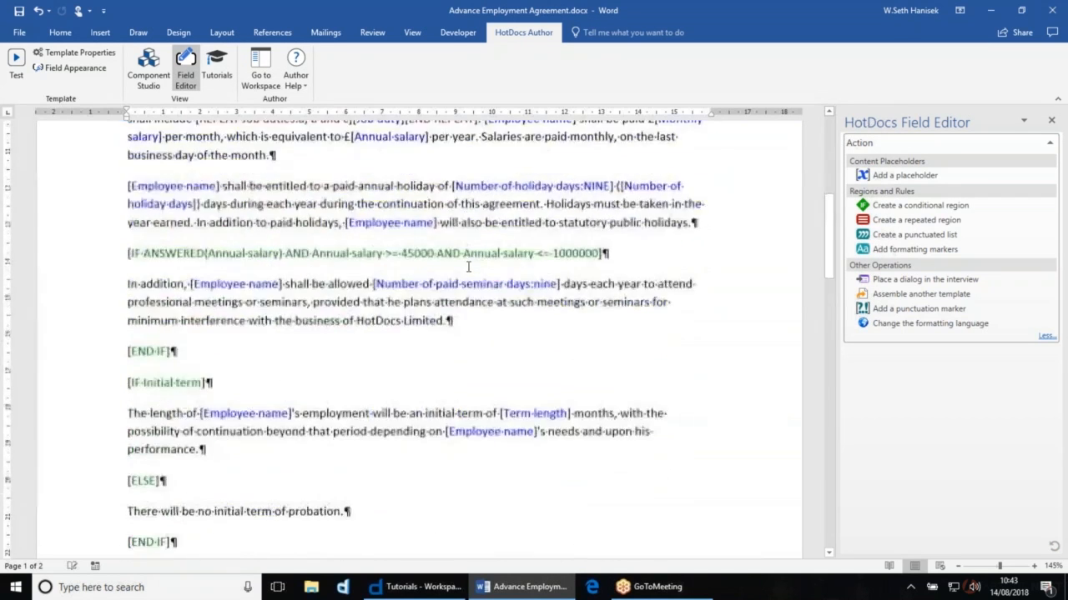
scroll(467, 267, "up", 6)
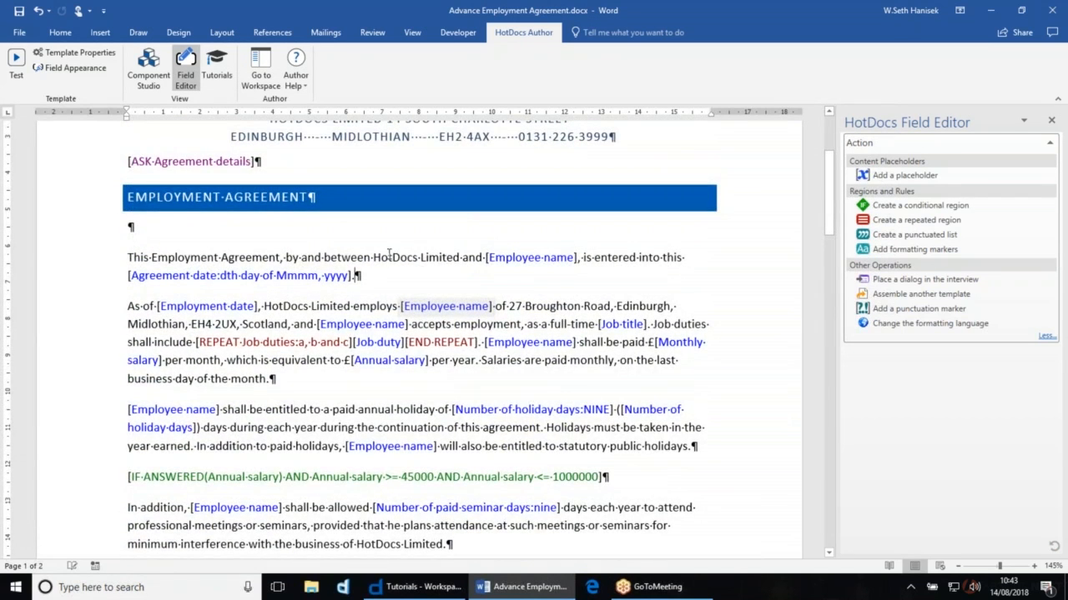
scroll(389, 256, "up", 3)
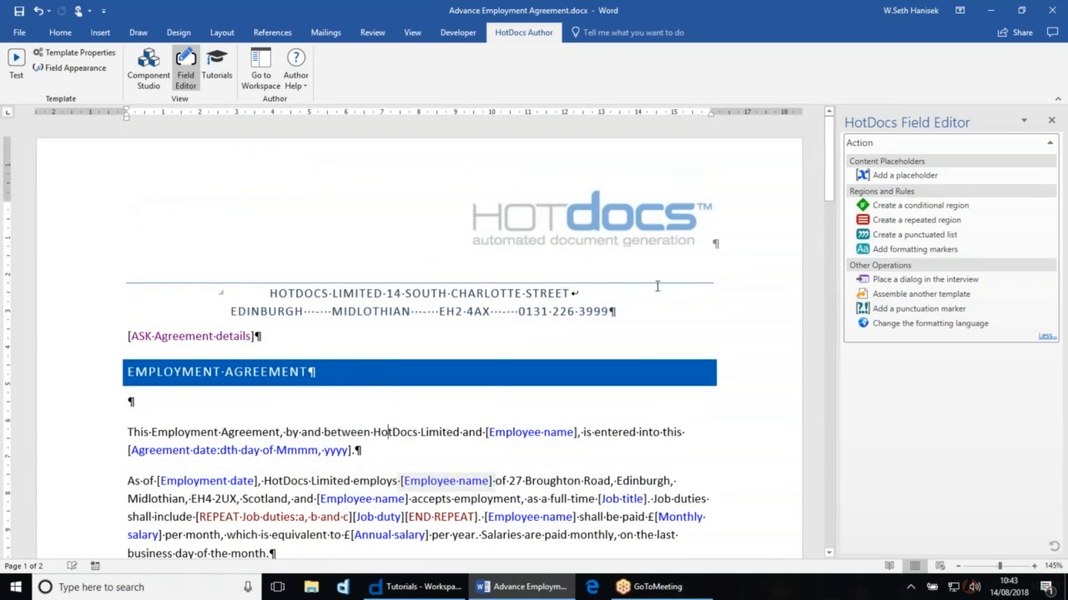
left_click(129, 433)
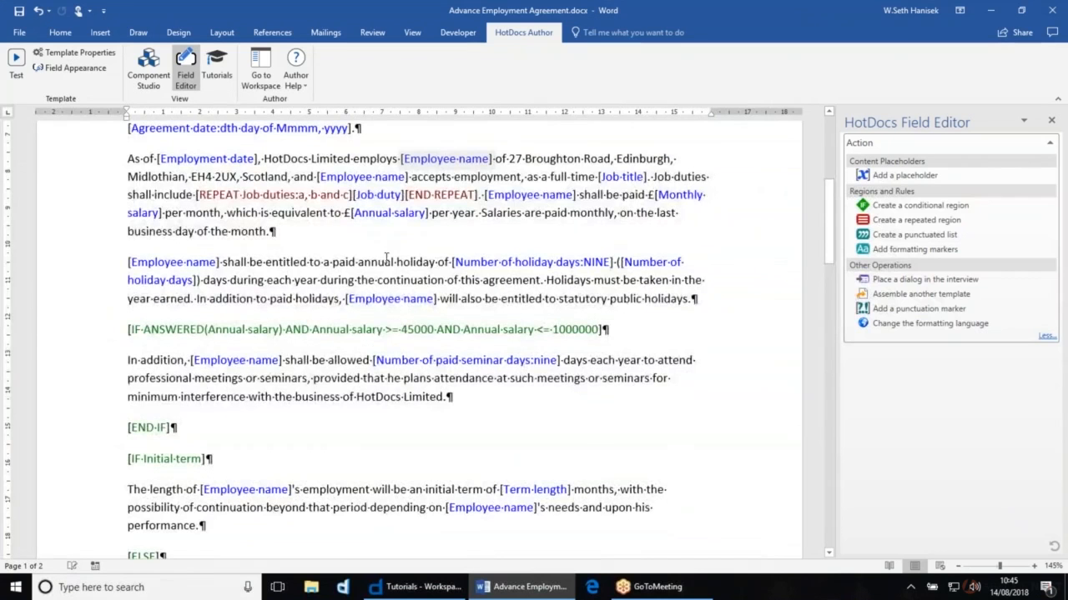
Create an auxiliary template Term clause.docx from the block between IF Initial term and its END IF, replacing the block with its placeholder
scroll(386, 259, "down", 2)
scroll(386, 259, "down", 2)
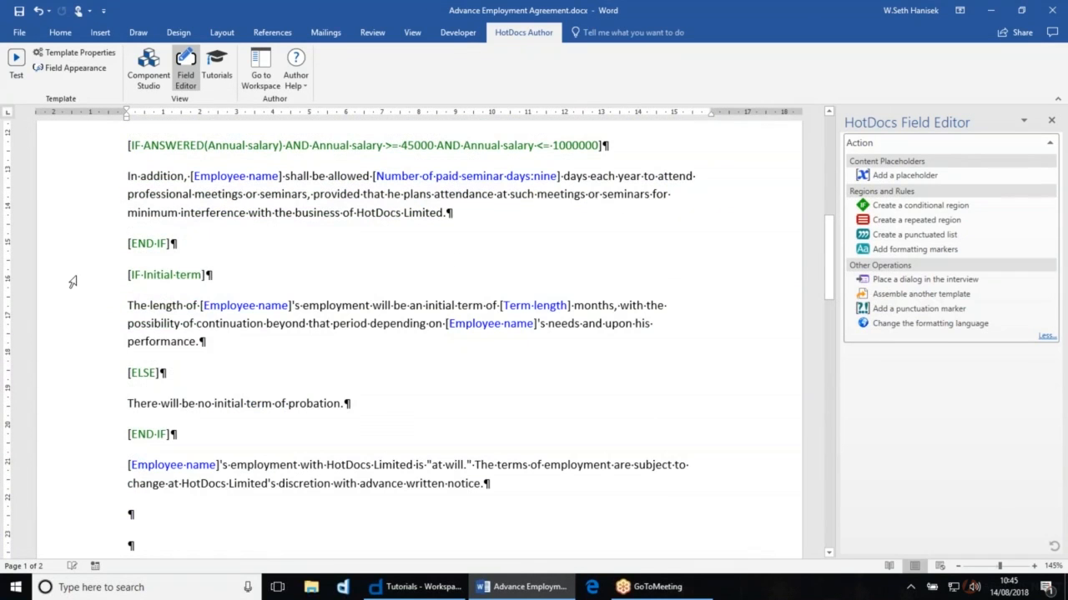
left_click_drag(72, 282, 101, 439)
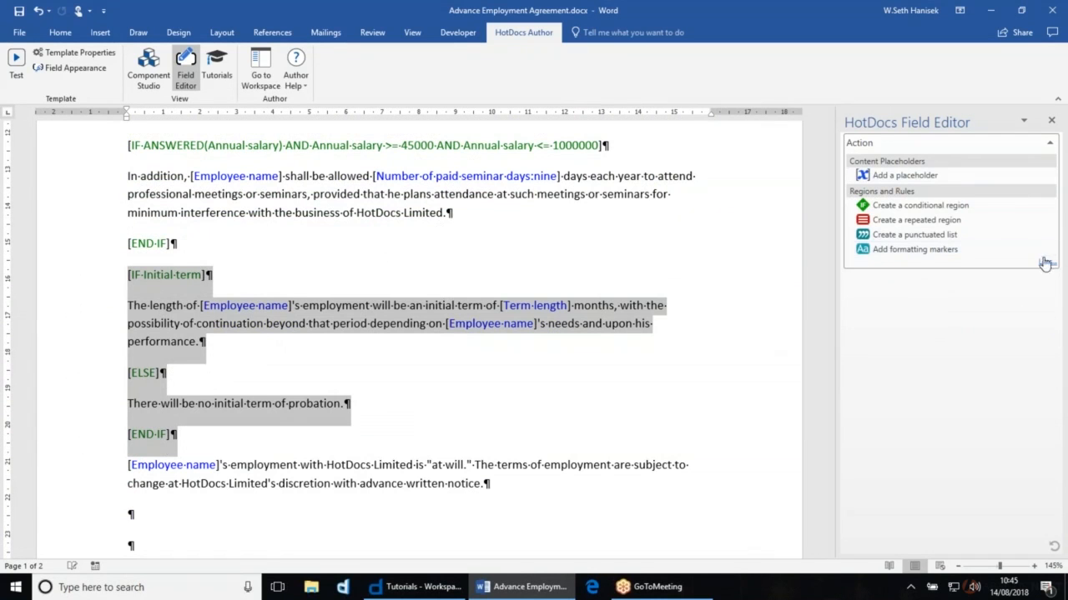
left_click(918, 176)
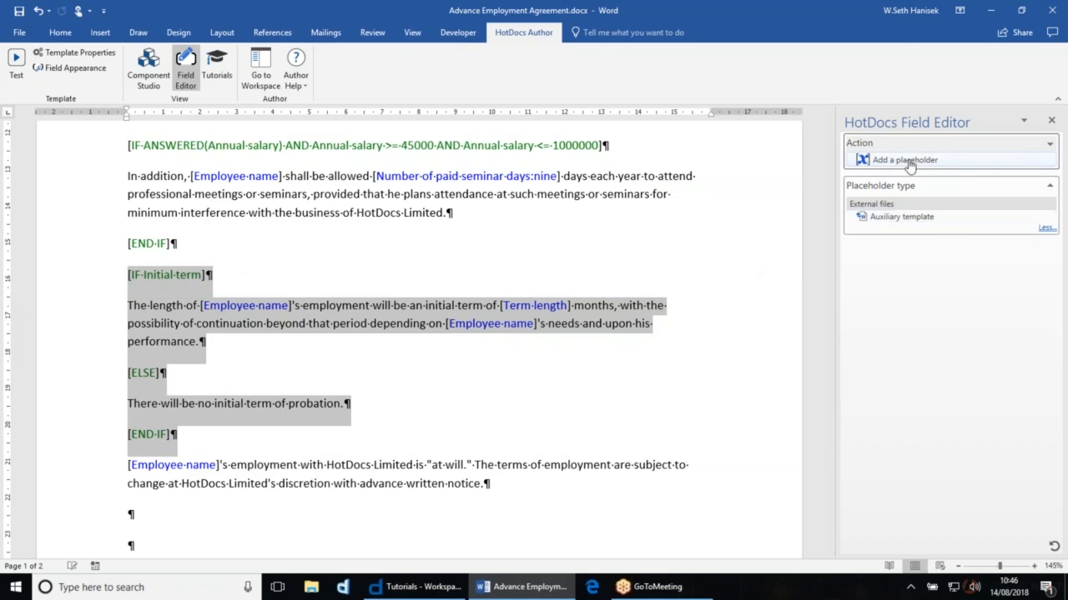
left_click(911, 218)
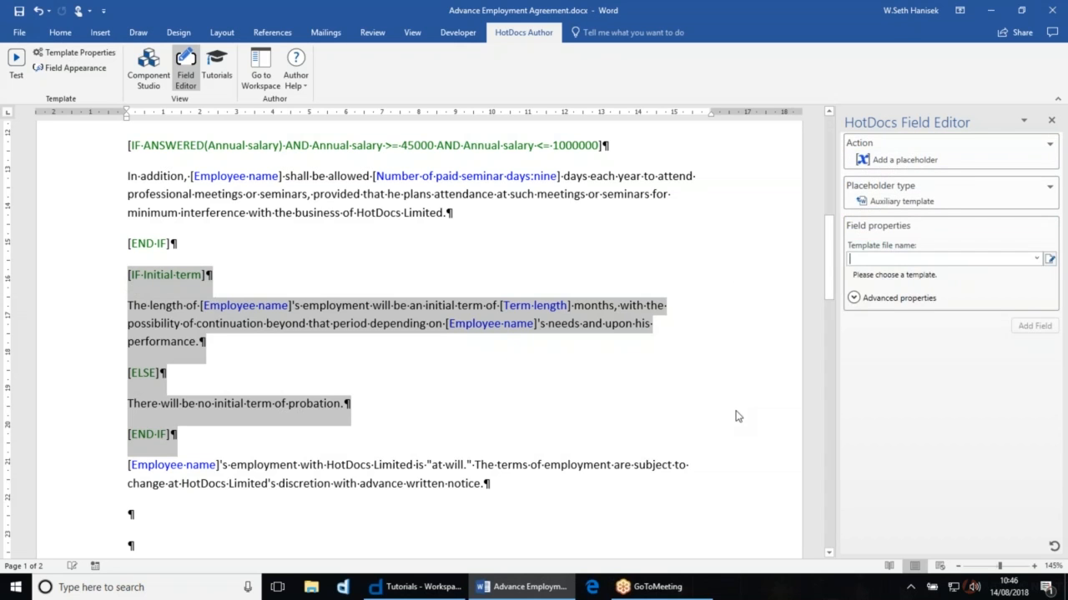
type("Term")
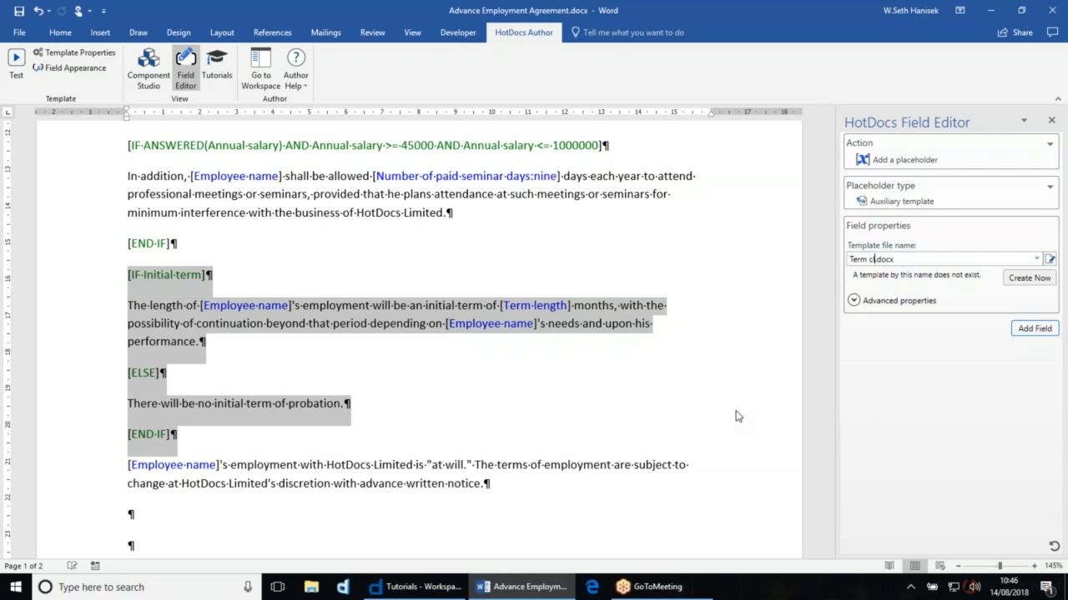
type(" clause")
left_click(1038, 280)
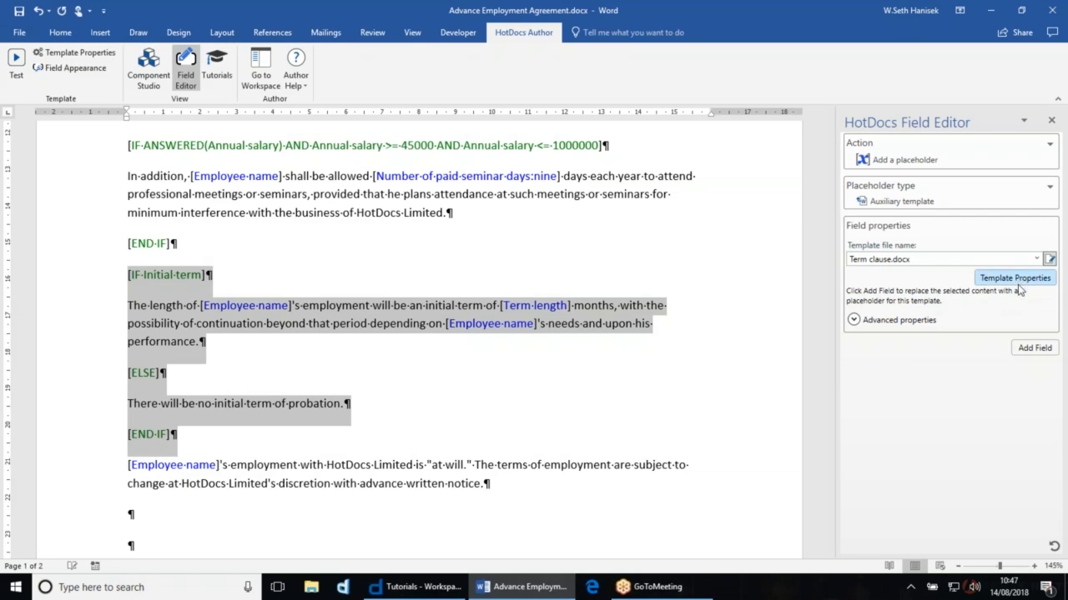
left_click(1034, 348)
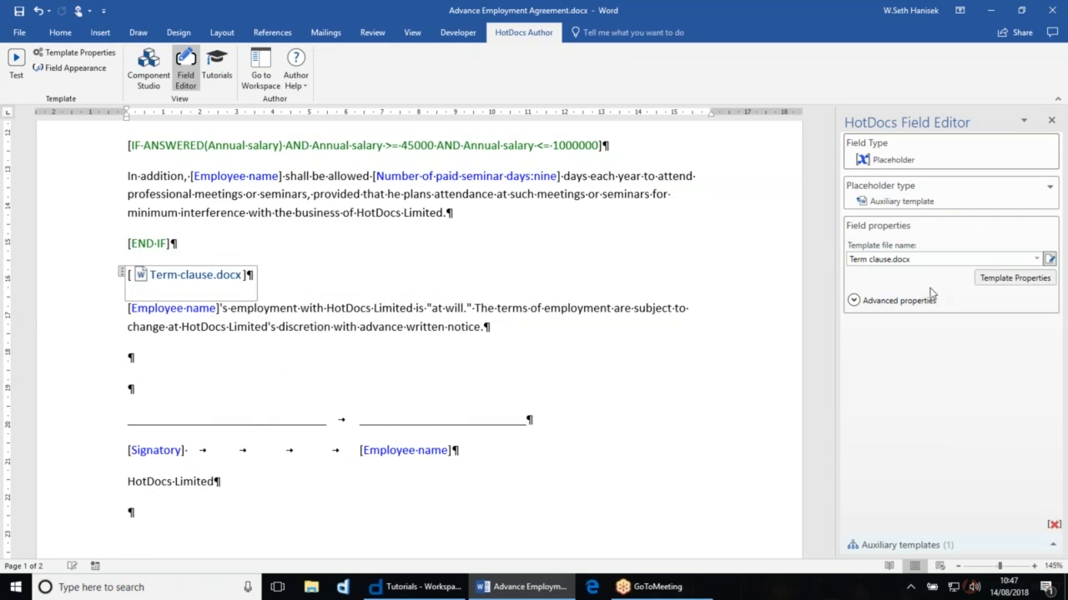
Open the Term clause.docx template for editing and inspect its IF Initial term instruction
left_click(1050, 259)
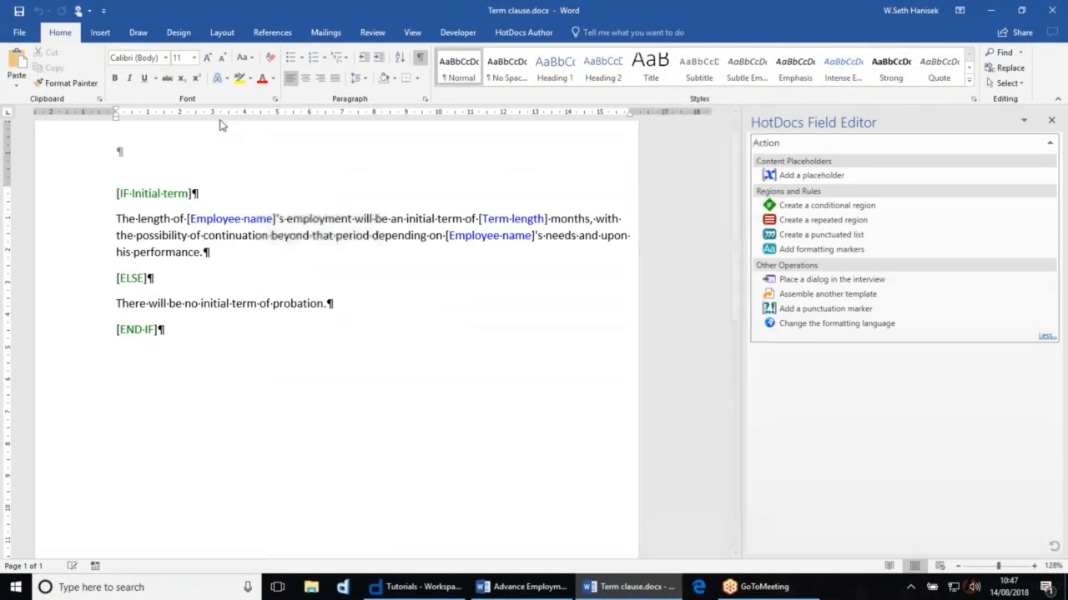
left_click(217, 120)
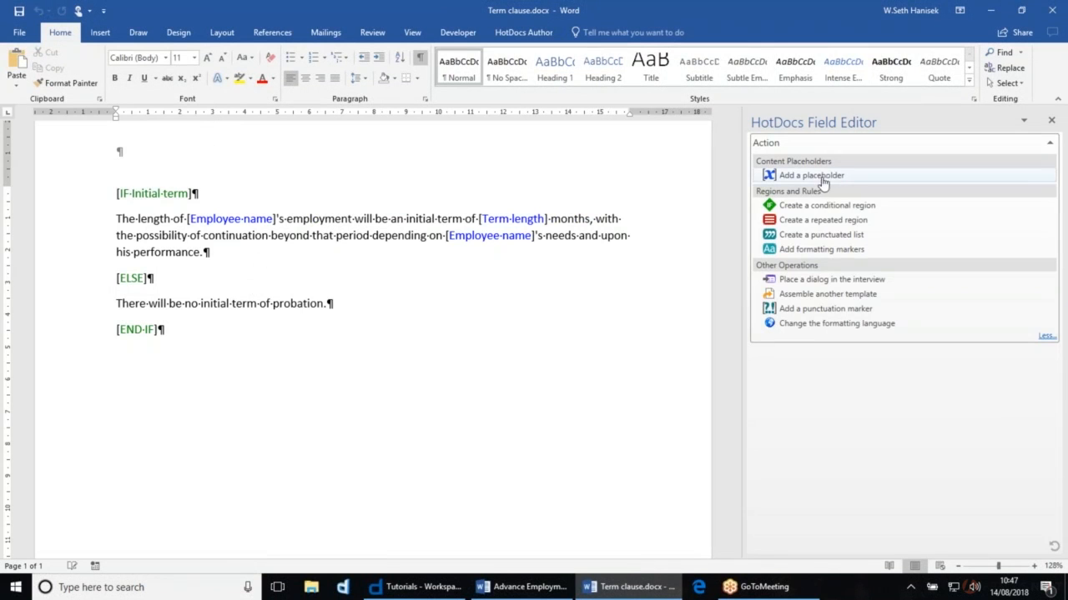
left_click(142, 194)
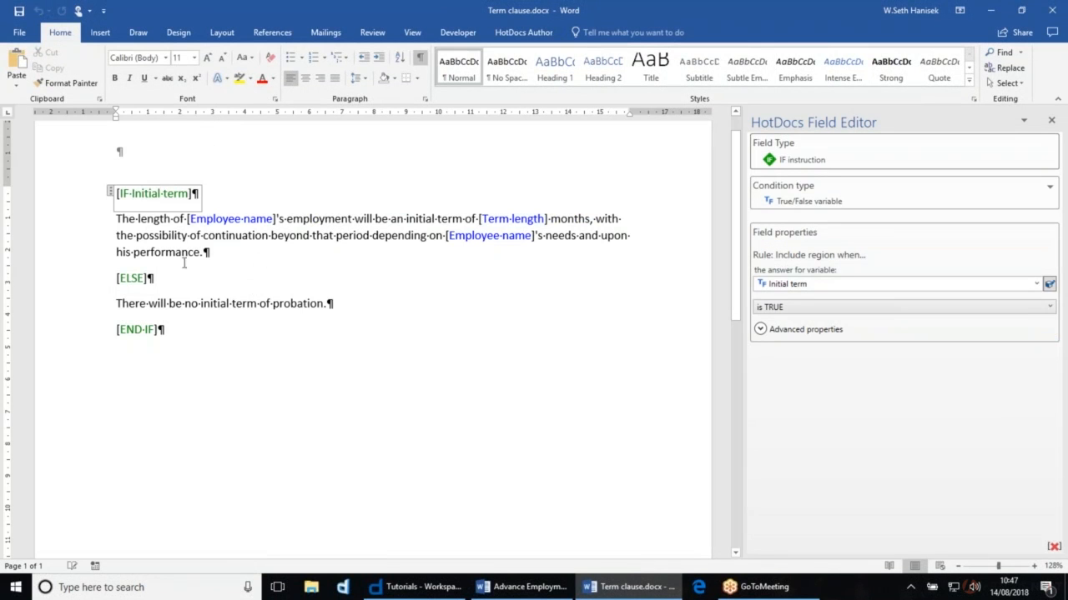
left_click(522, 32)
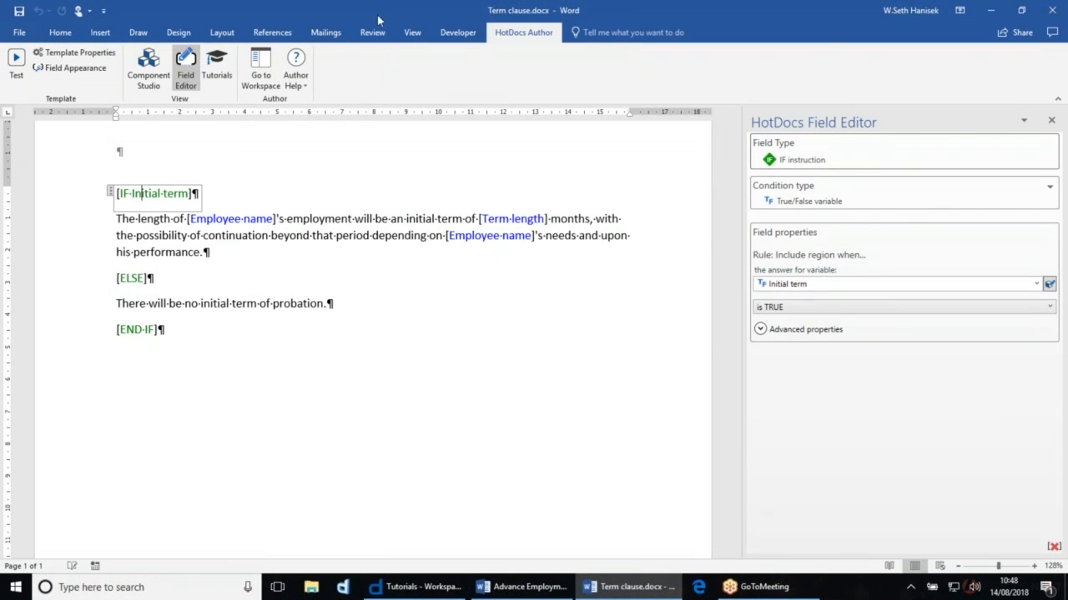
Uncover the main agreement behind the Term clause.docx window and close Term clause.docx without saving changes
left_click_drag(383, 17, 613, 206)
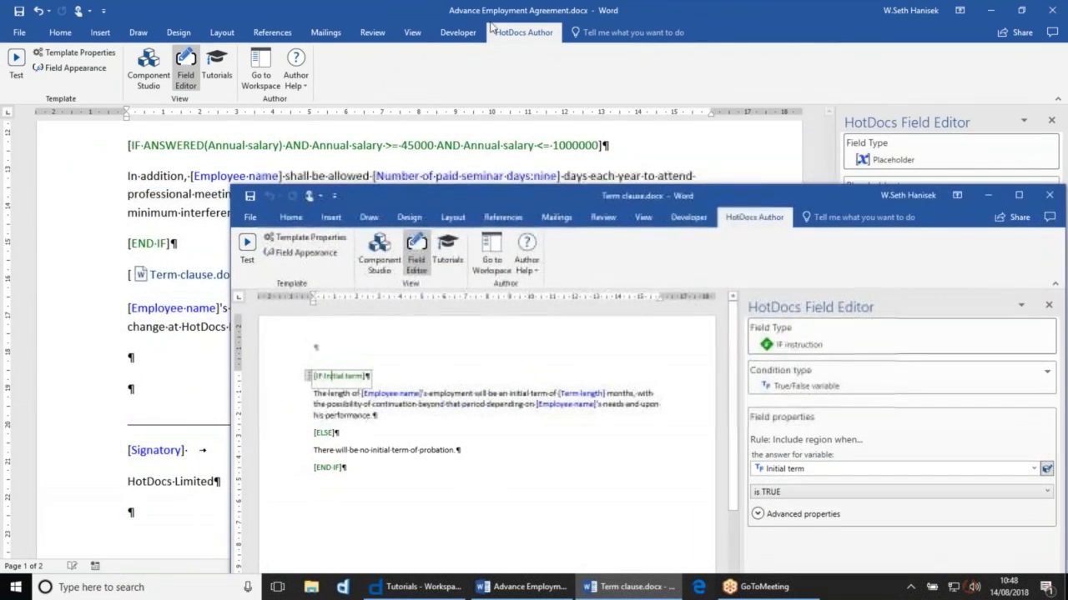
left_click_drag(761, 199, 594, 67)
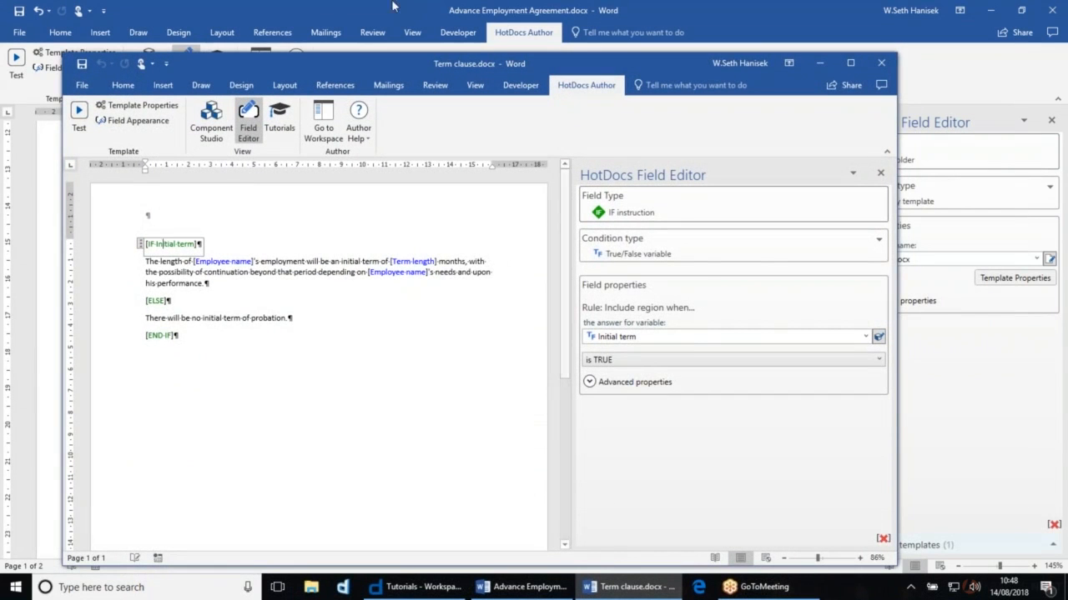
left_click(882, 64)
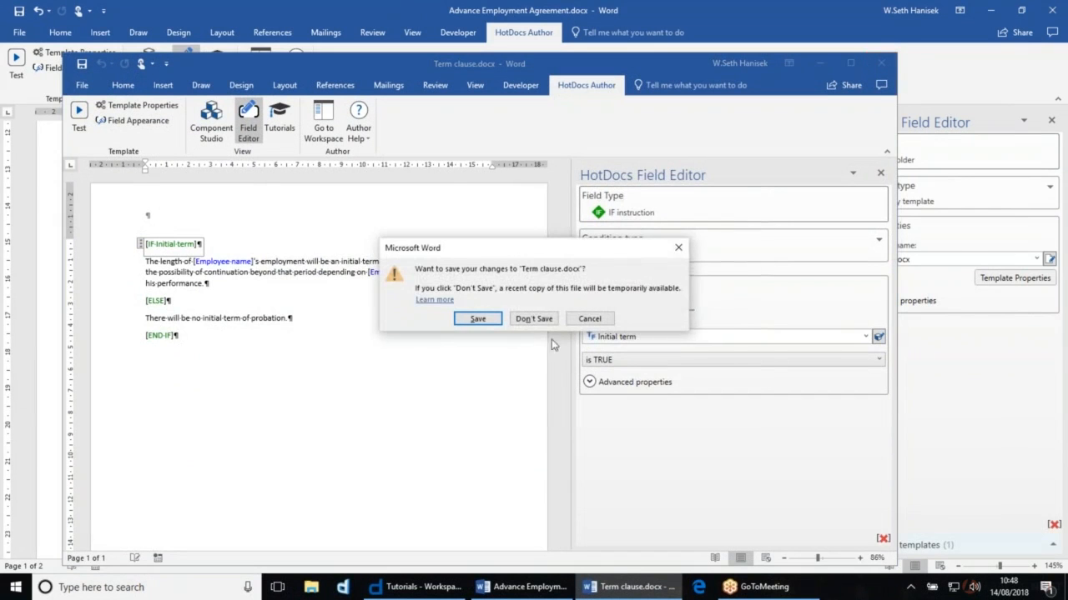
left_click(533, 318)
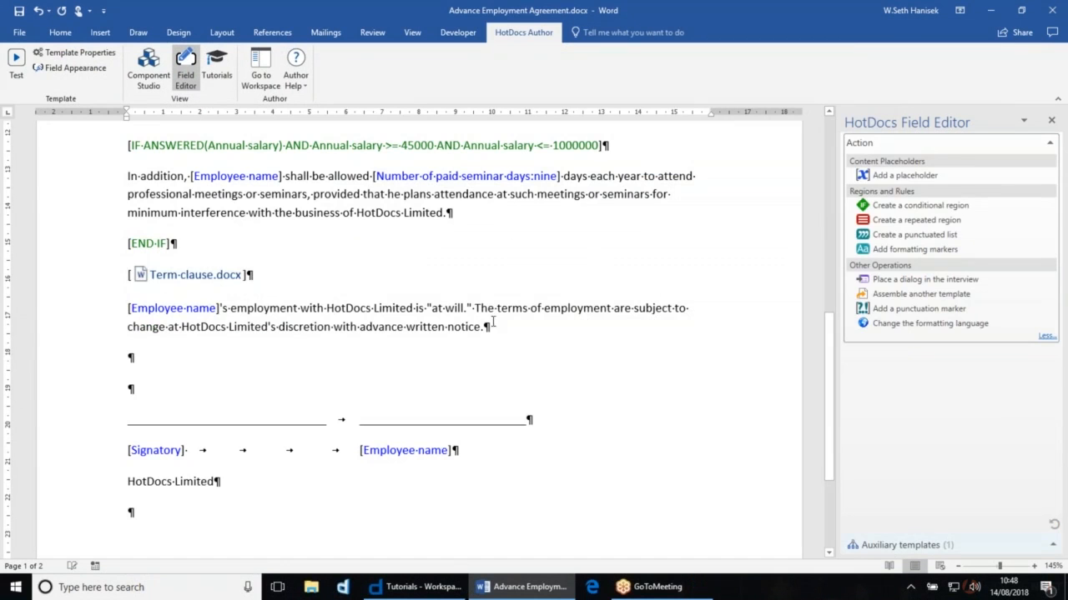
Review the template files available for the Term clause.docx placeholder, keeping the current choice
left_click(173, 277)
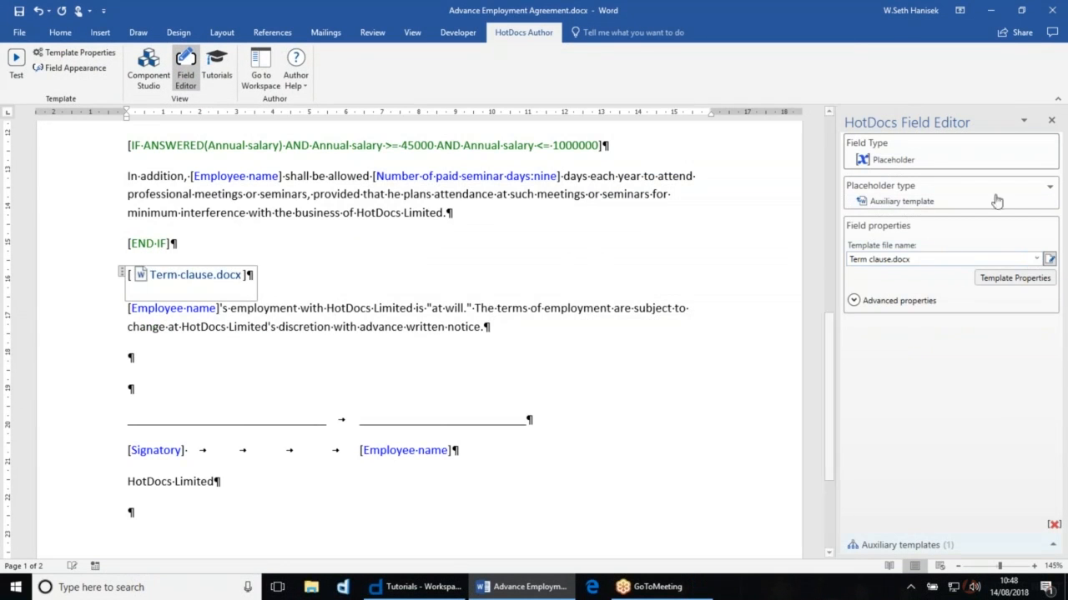
left_click(1036, 258)
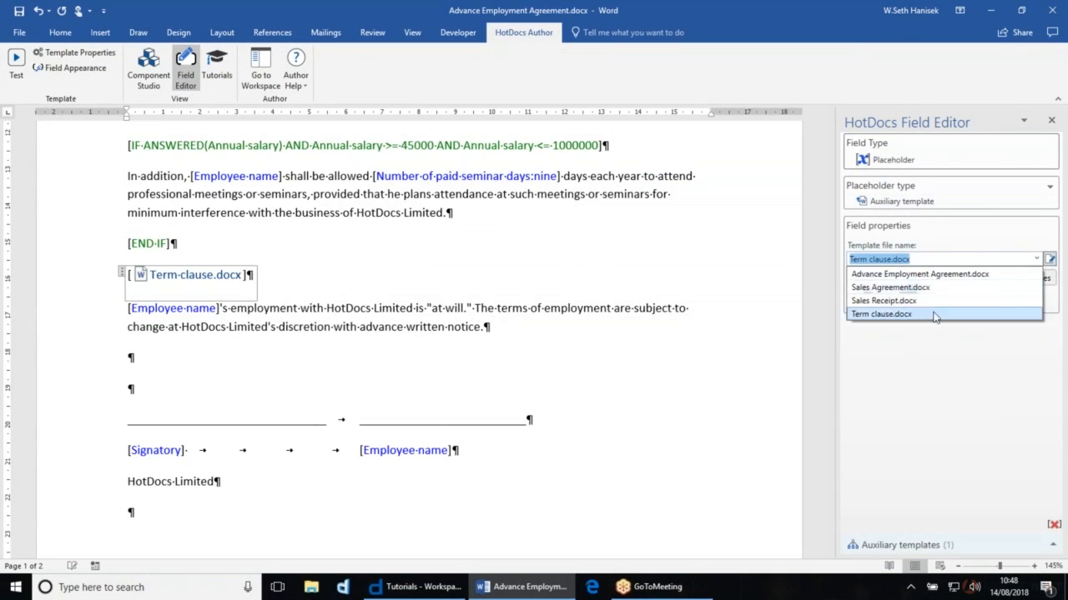
left_click(889, 250)
Switch to the HotDocs Workspace Explorer and include auxiliary templates in the template list
left_click(399, 593)
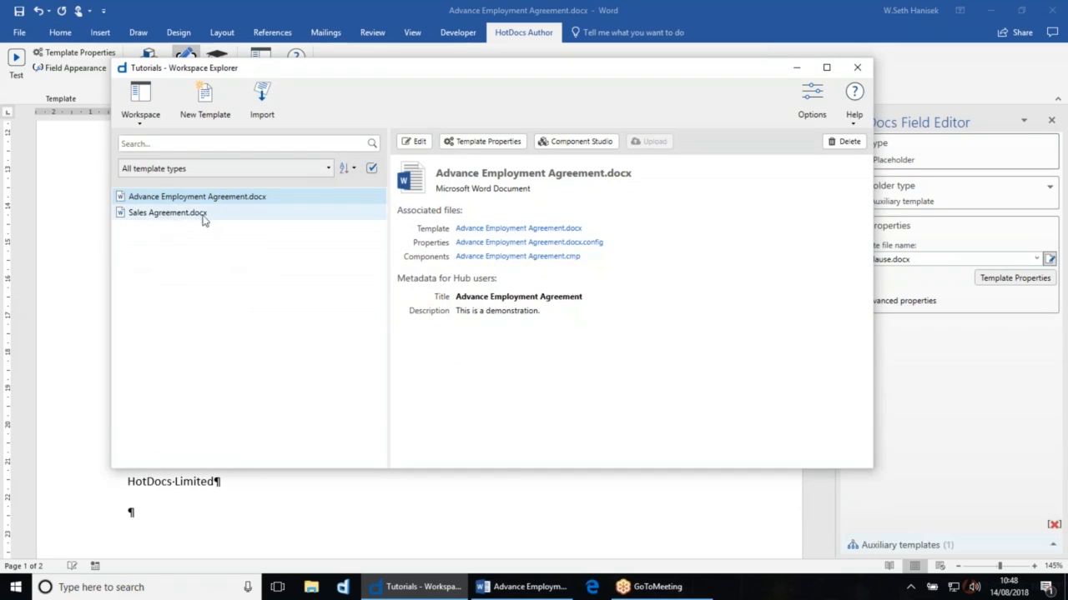
left_click(181, 171)
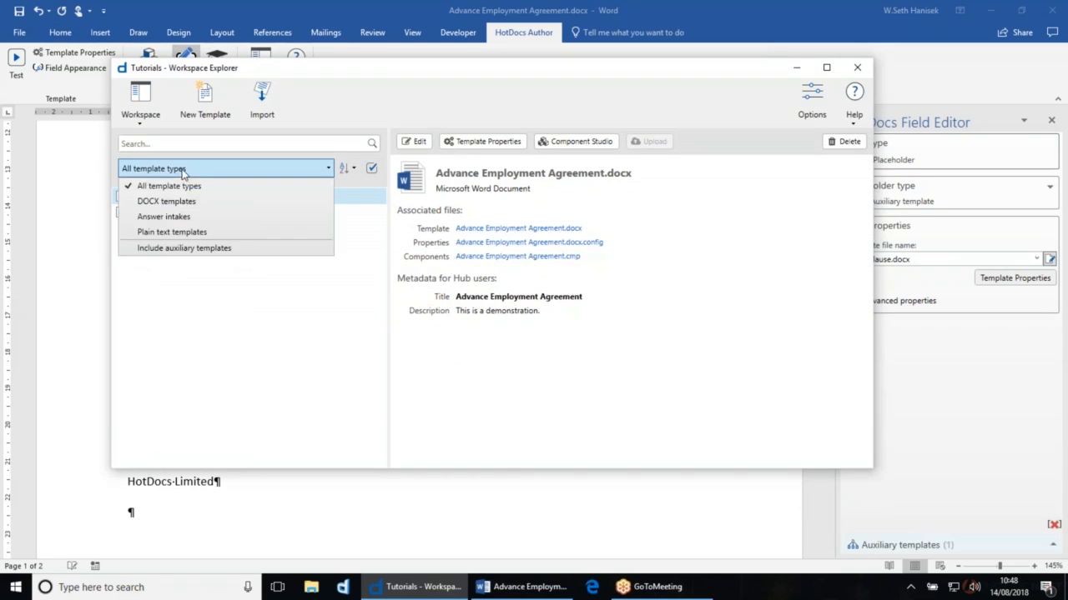
left_click(168, 249)
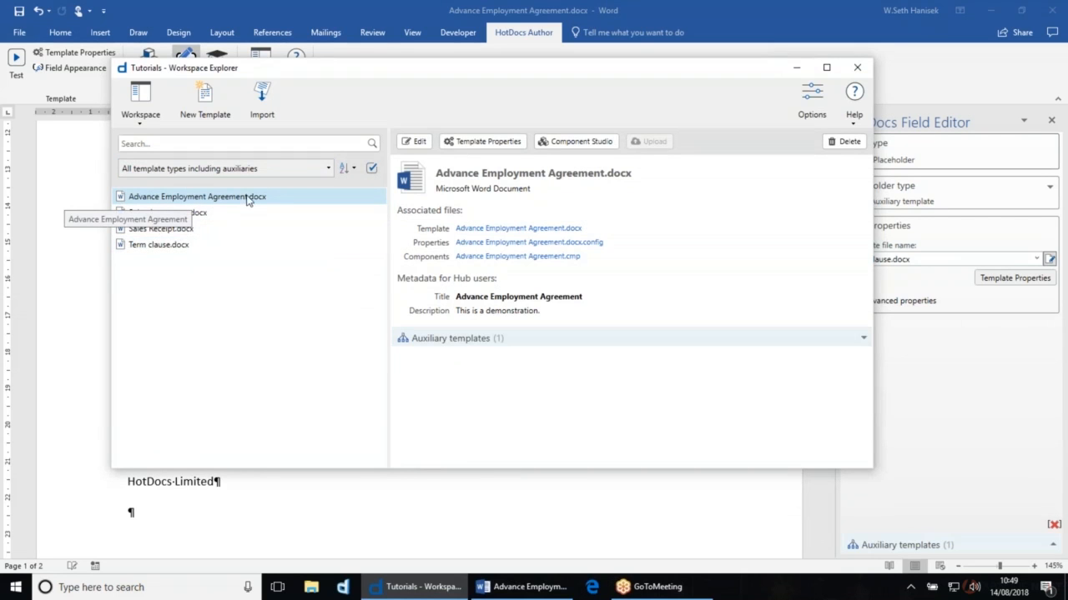
Check which auxiliary templates Advance Employment Agreement.docx uses and which templates use Term clause.docx
left_click(498, 340)
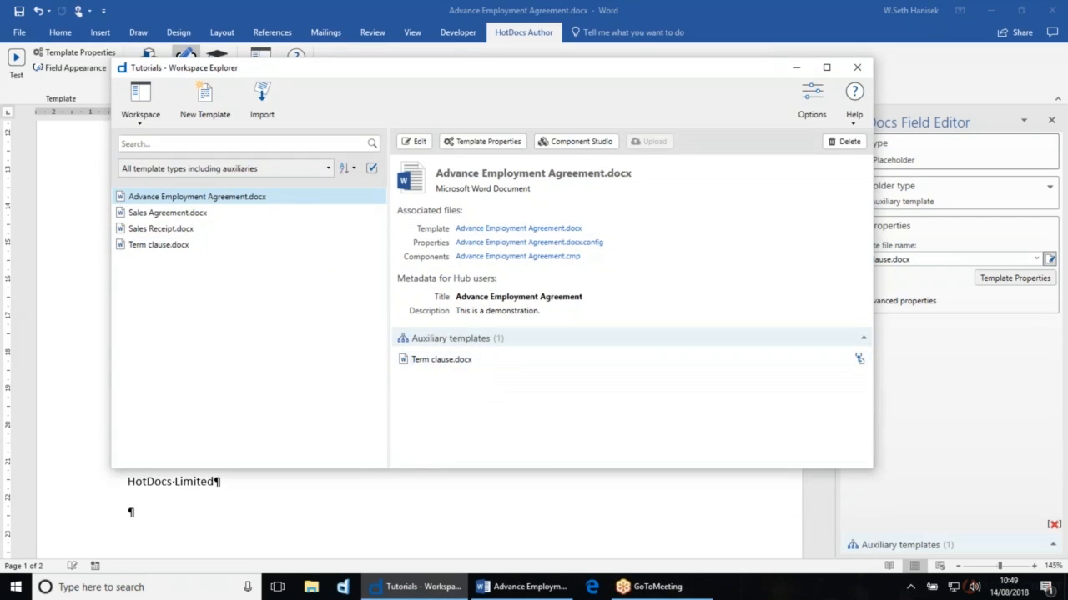
left_click(140, 250)
left_click(448, 315)
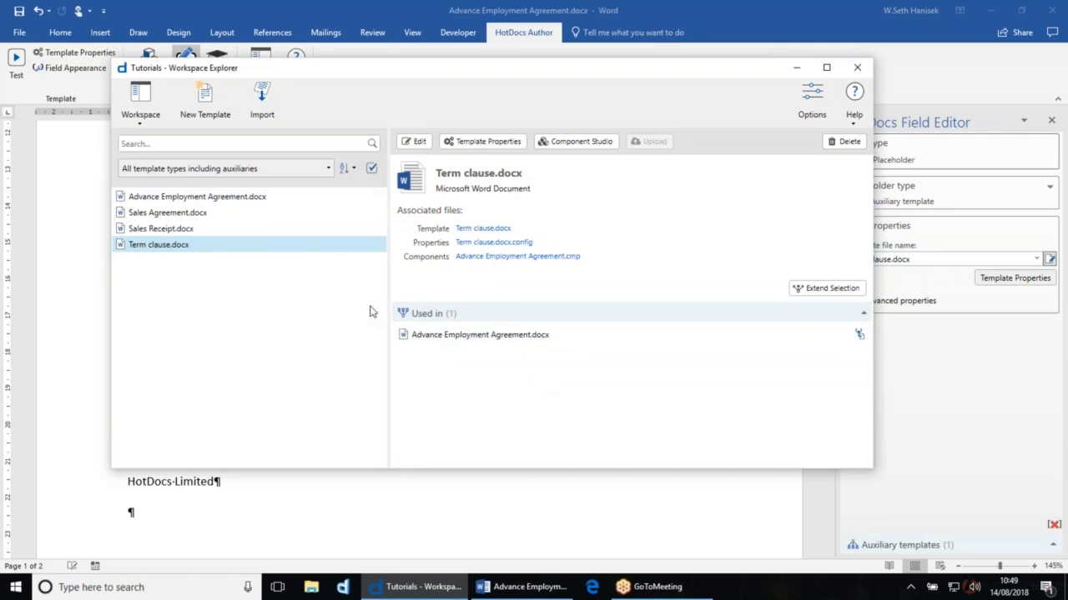
Exclude auxiliary templates from the Workspace Explorer's template list and return to the Term clause.docx placeholder in the Word agreement
left_click(209, 172)
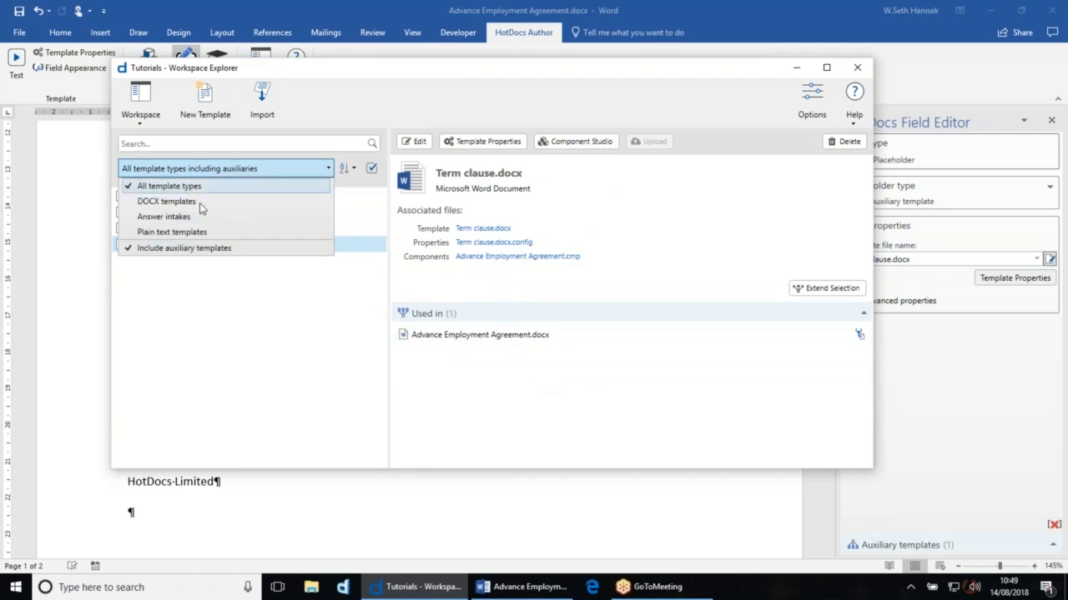
left_click(206, 251)
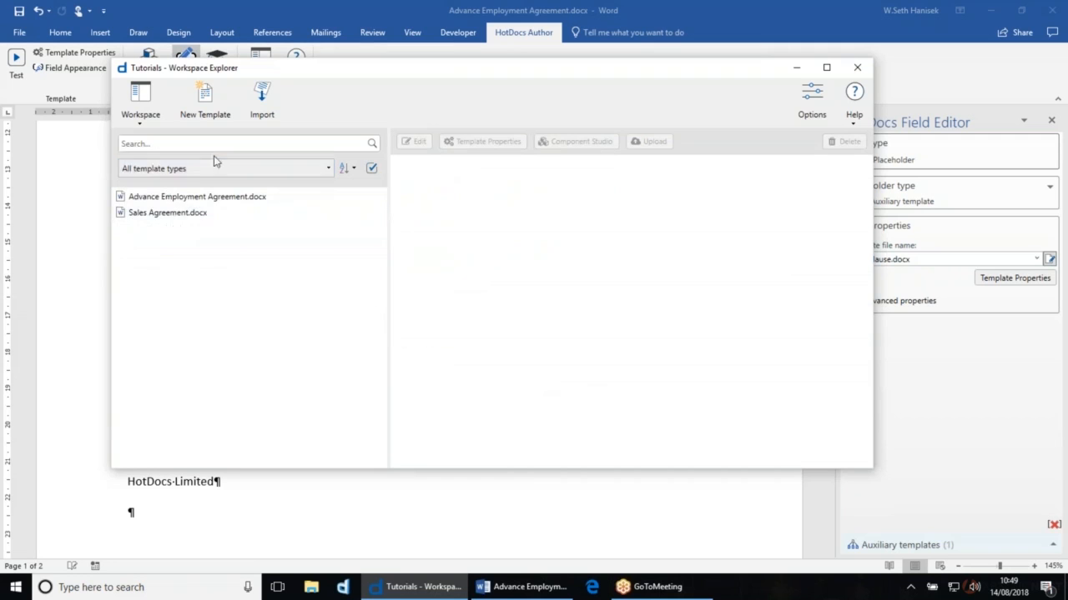
left_click(80, 249)
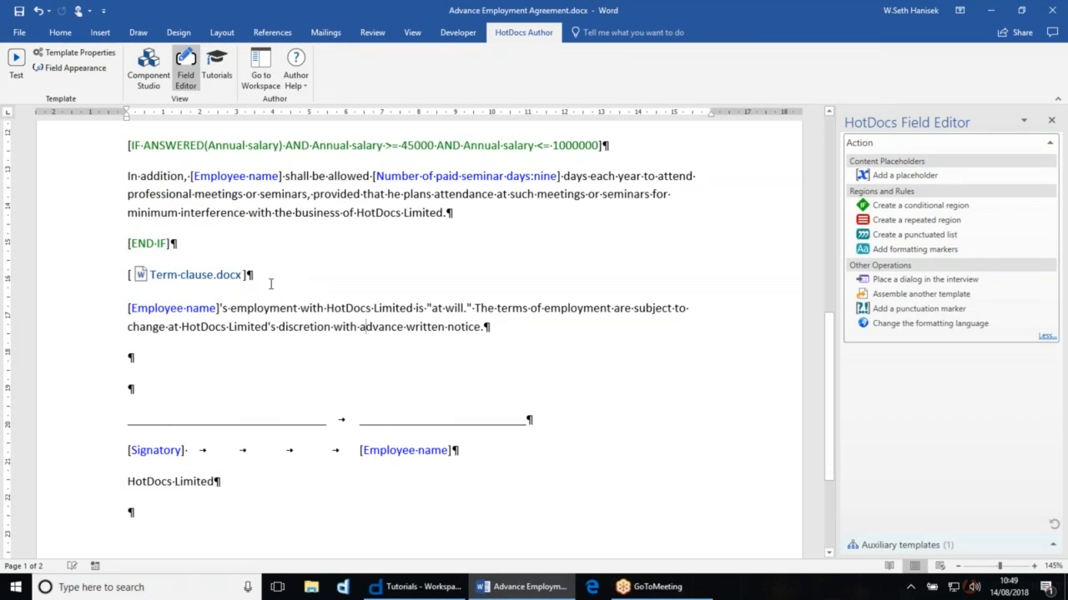
left_click(220, 290)
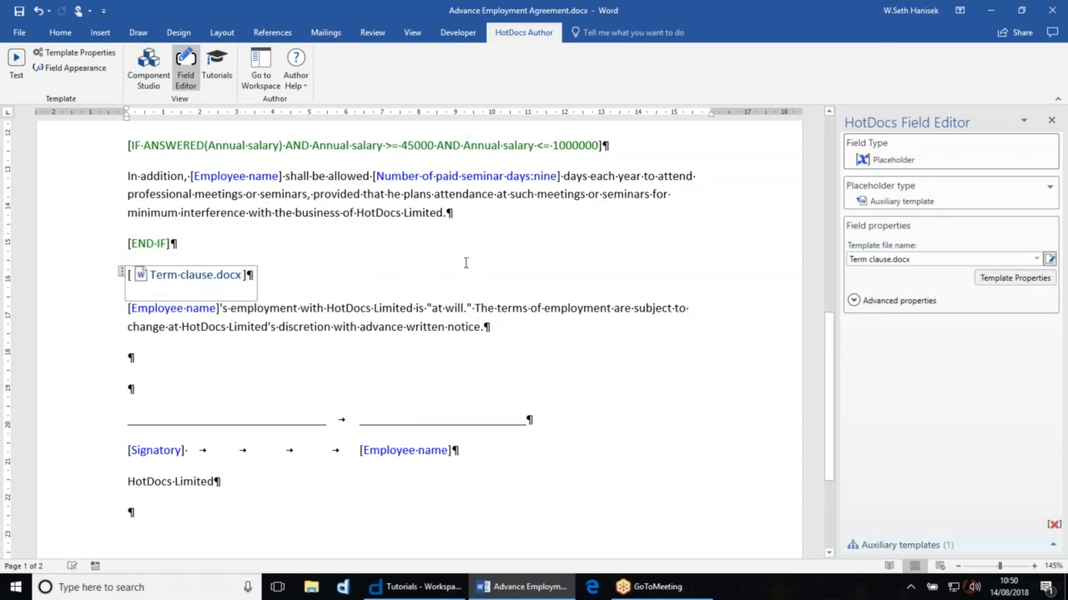
In the HotDocs Workspace Explorer, examine the template properties of Sales Agreement.docx and the details of Advance Employment Agreement.docx before returning to Word
left_click(423, 589)
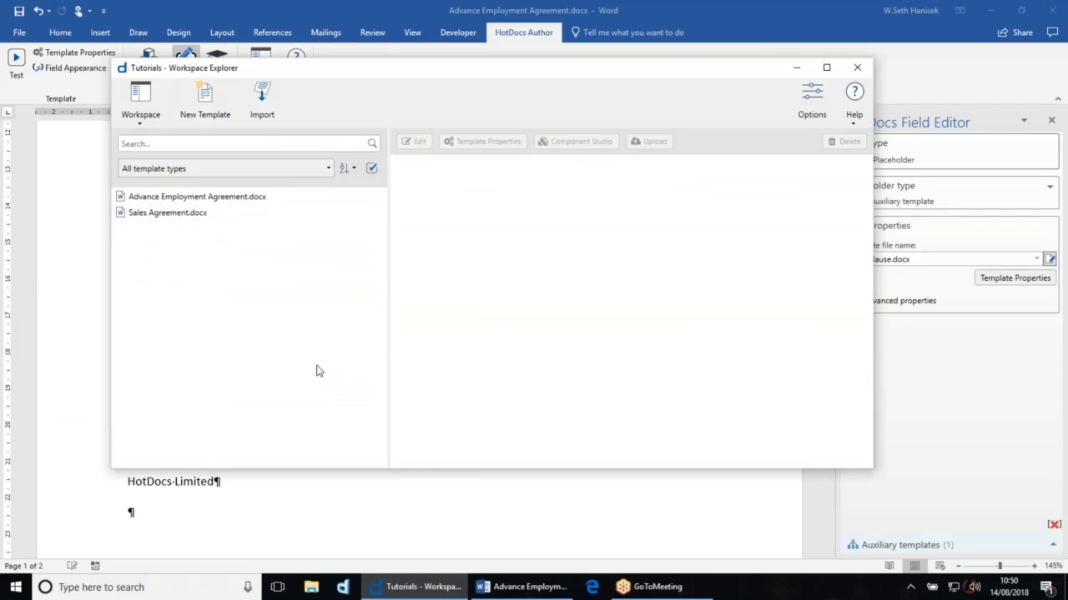
left_click(179, 212)
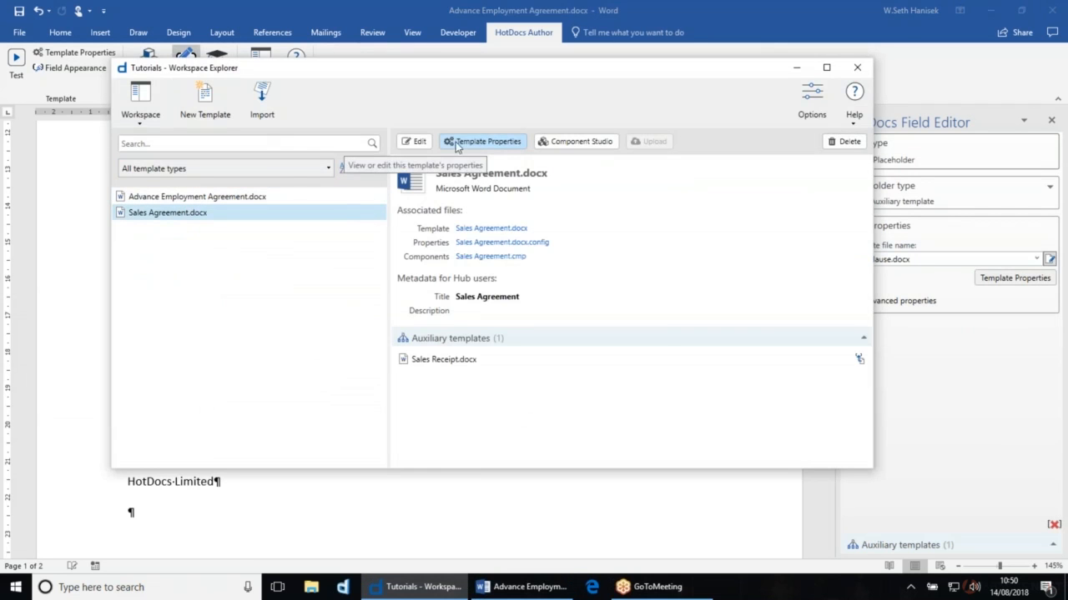
left_click(498, 142)
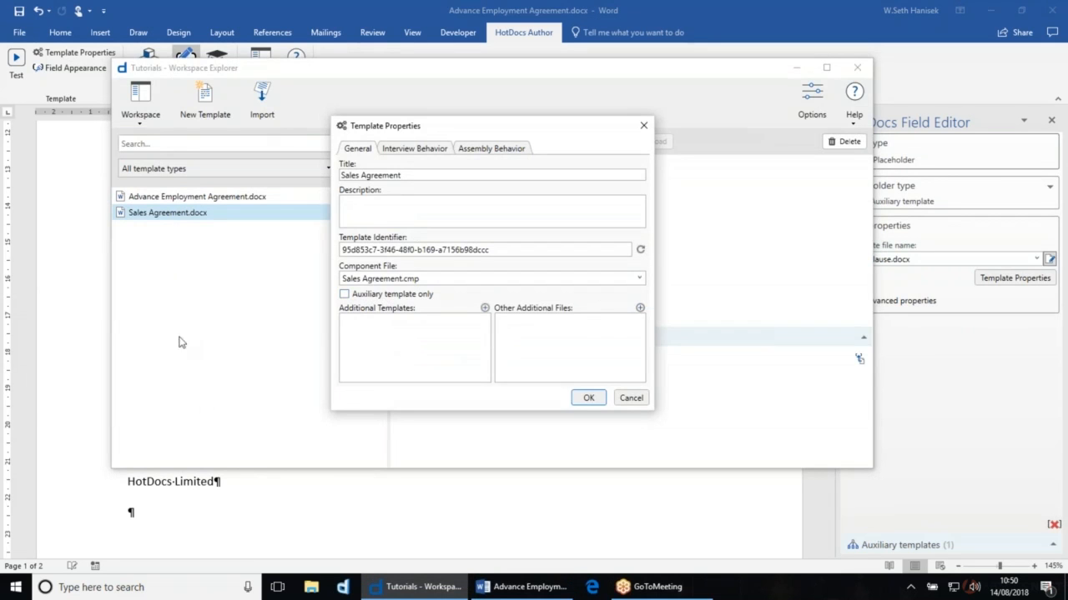
left_click(636, 401)
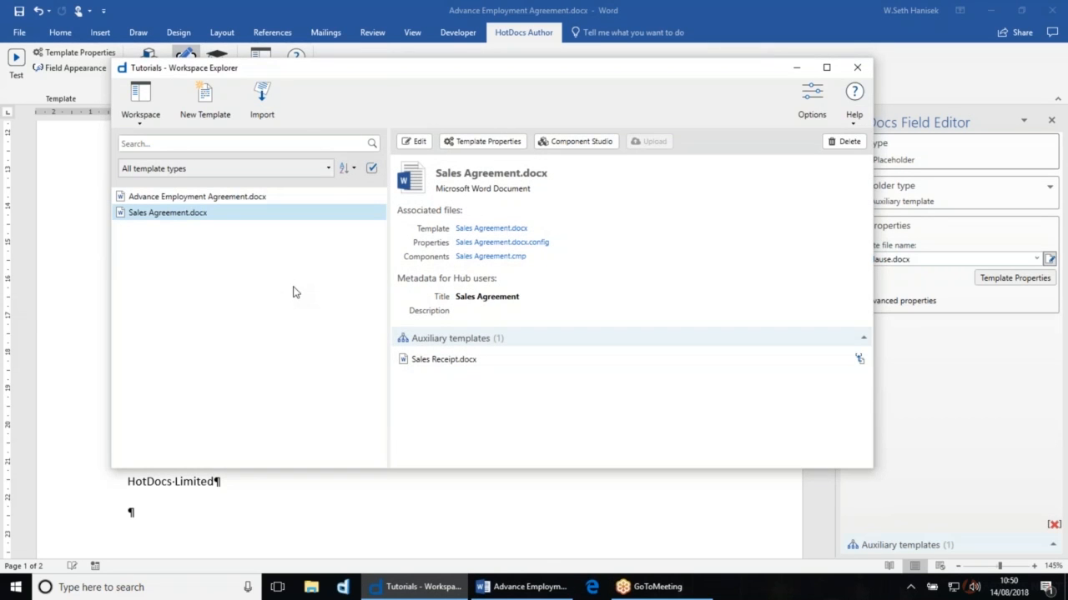
left_click(199, 198)
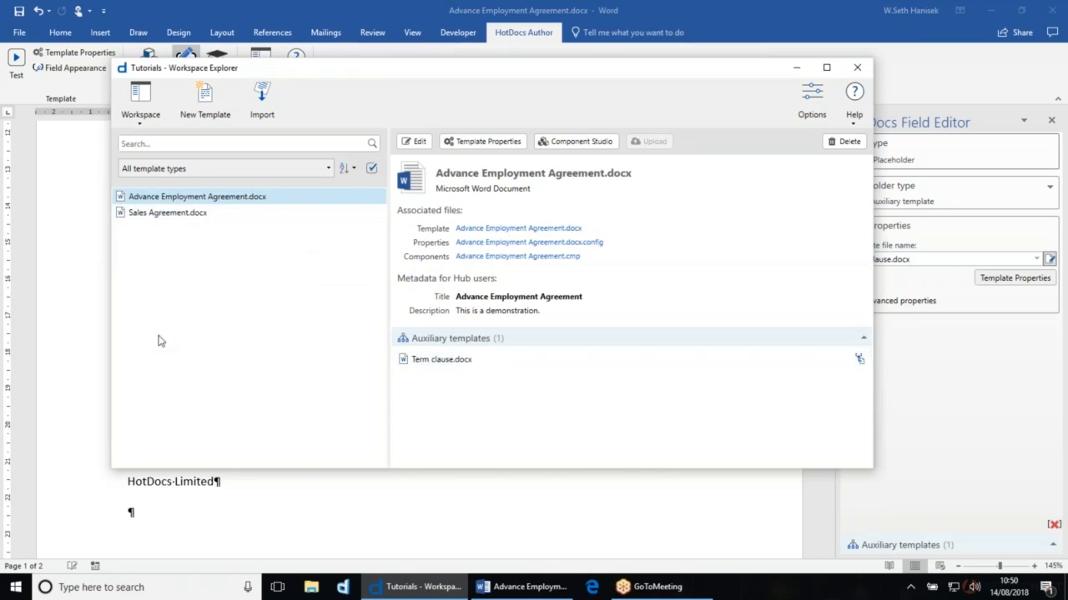
left_click(29, 305)
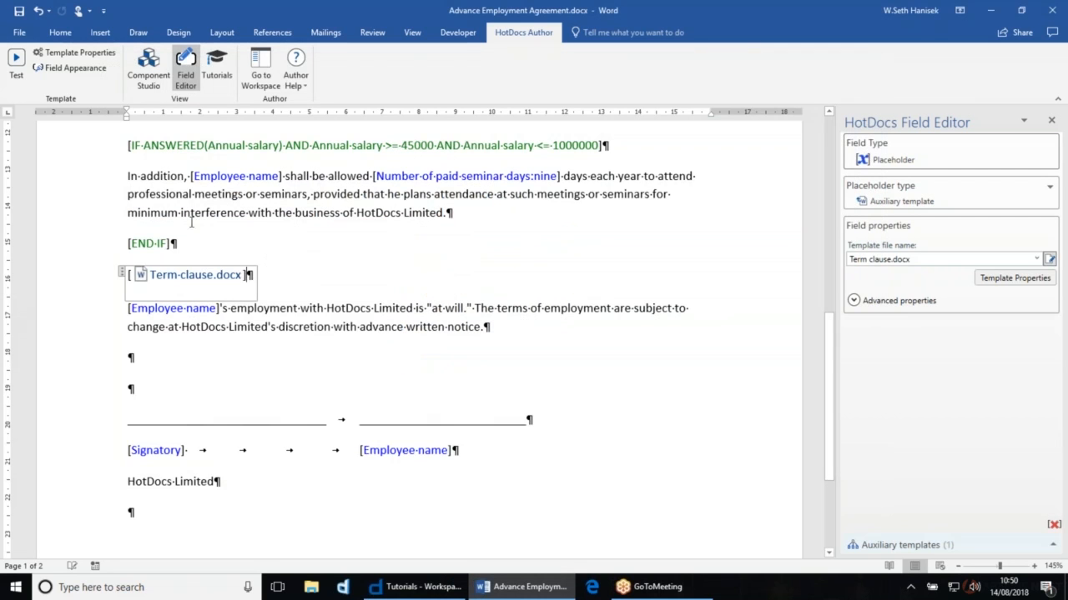